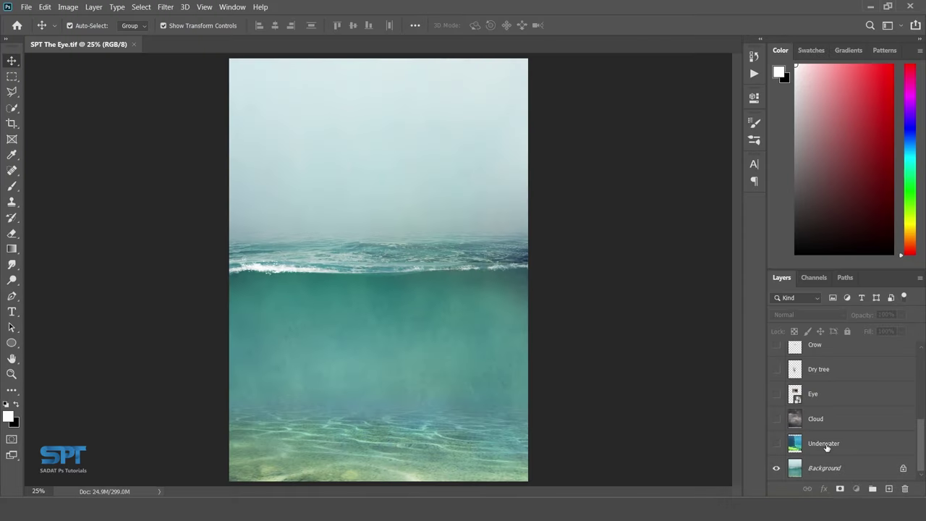
- Show the Underwater layer, scale it to the canvas width and move it to the canvas bottom
left_click(782, 449)
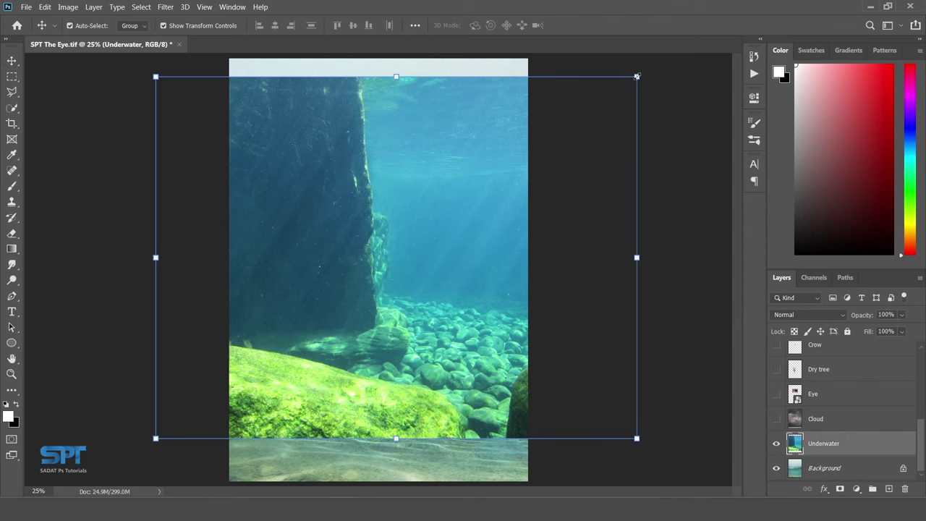
left_click(637, 75)
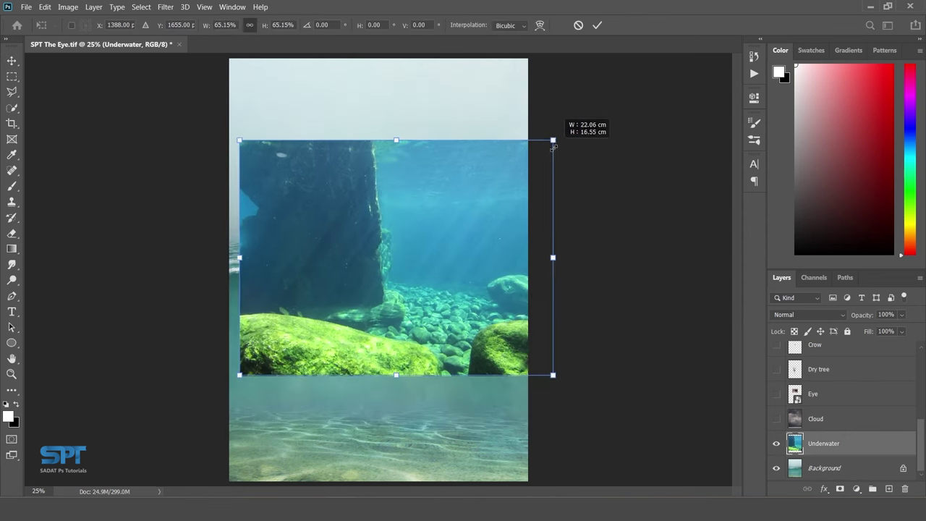
left_click_drag(637, 76, 538, 149)
left_click_drag(464, 207, 431, 283)
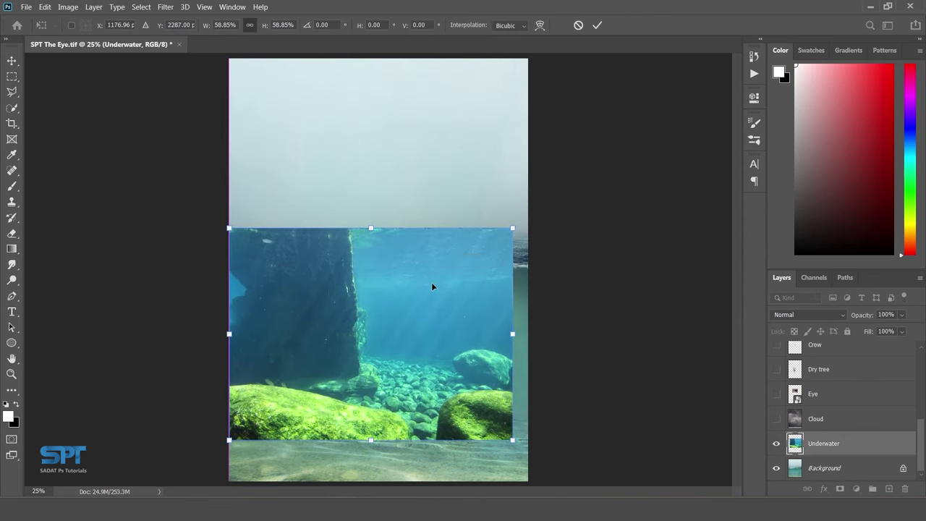
left_click_drag(514, 227, 531, 219)
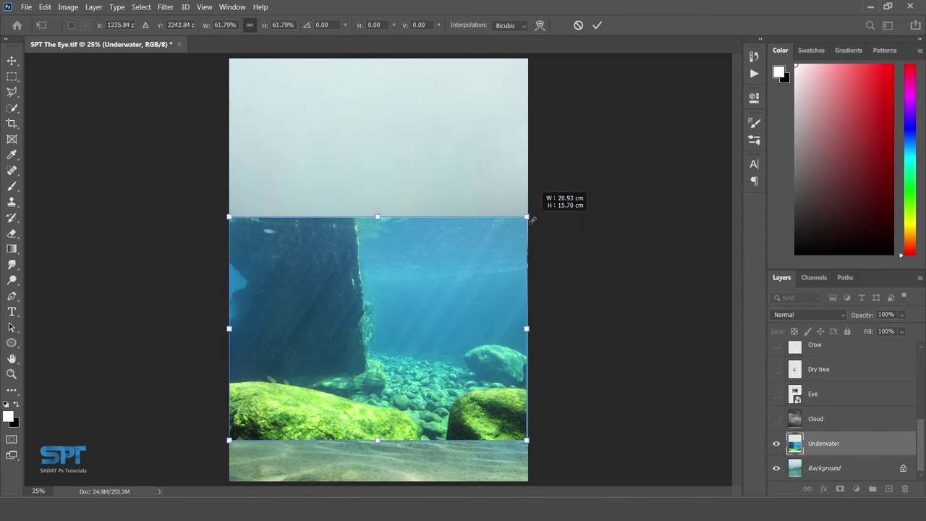
left_click_drag(531, 219, 533, 218)
key("Return")
left_click_drag(431, 240, 431, 284)
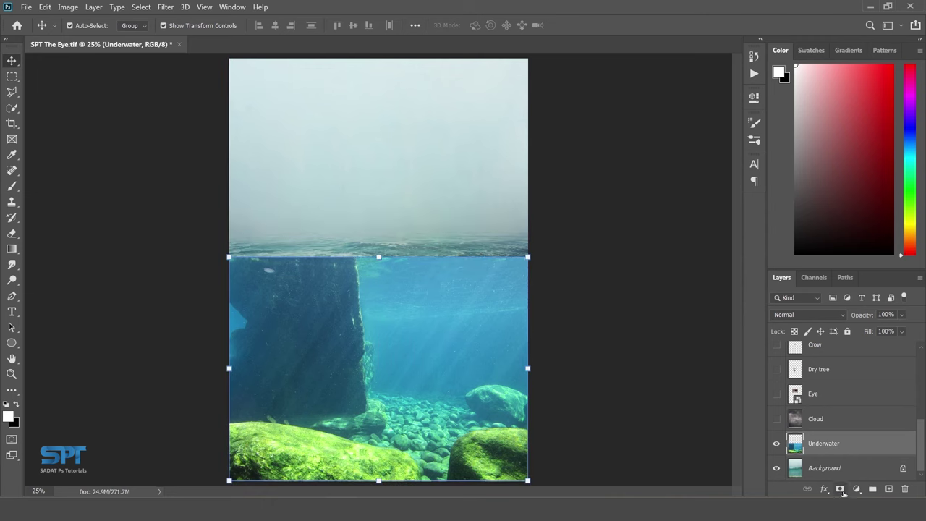
- Add a layer mask with a gradient blending the underwater image's top edge into the sea
left_click(840, 488)
left_click(16, 250)
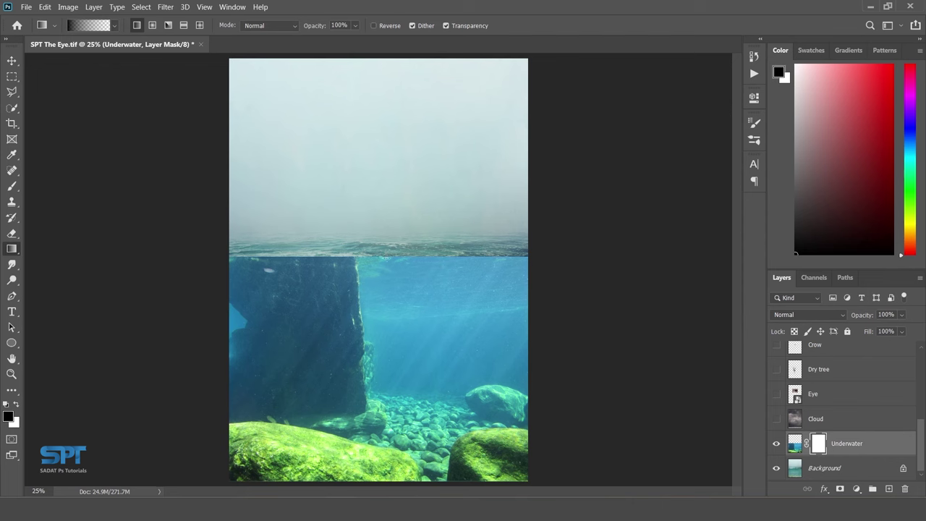
left_click_drag(387, 309, 388, 310)
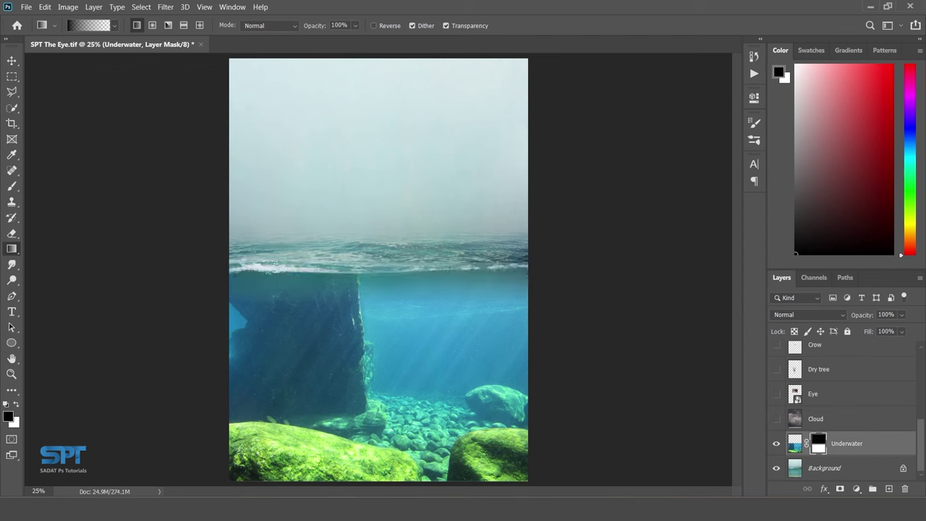
left_click(12, 61)
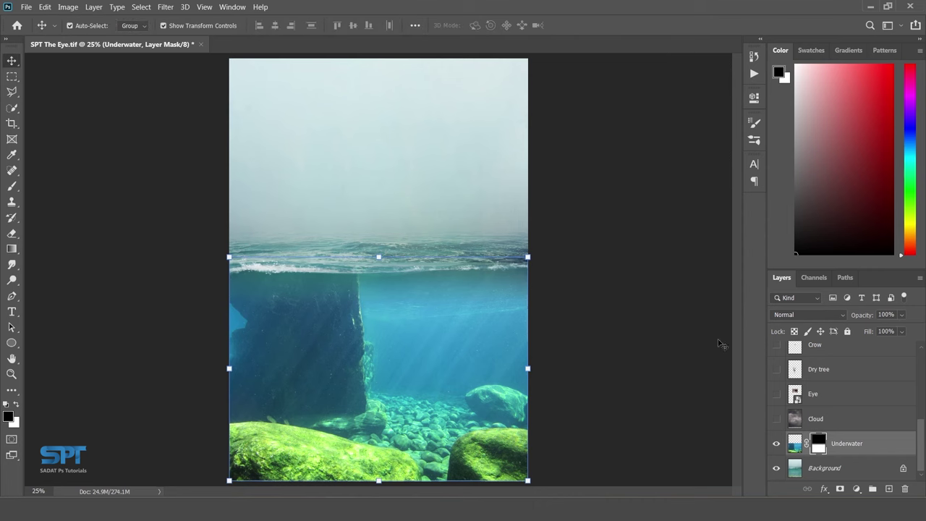
- Show the Cloud layer and scale it to fill the canvas top edge above the waterline
left_click(775, 419)
left_click(813, 422)
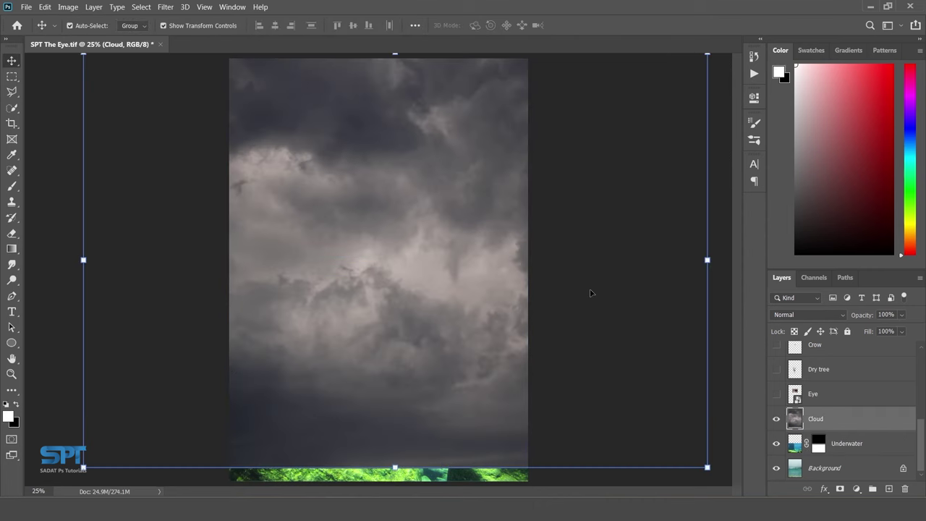
left_click(707, 466)
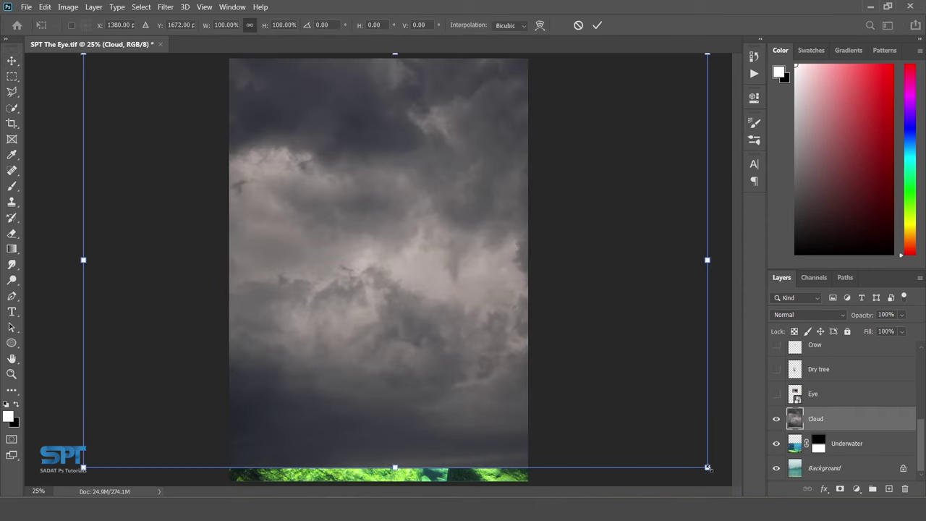
left_click_drag(706, 466, 496, 326)
left_click_drag(428, 246, 351, 169)
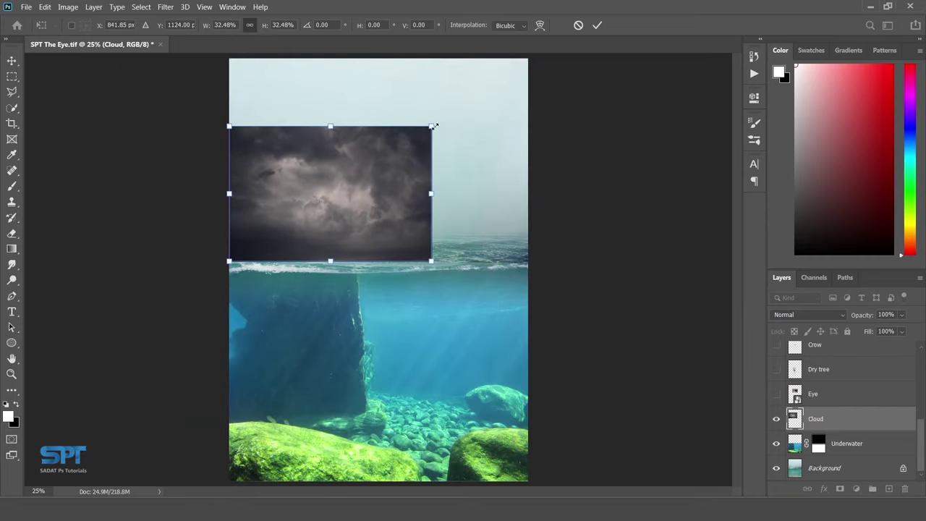
left_click_drag(432, 125, 546, 84)
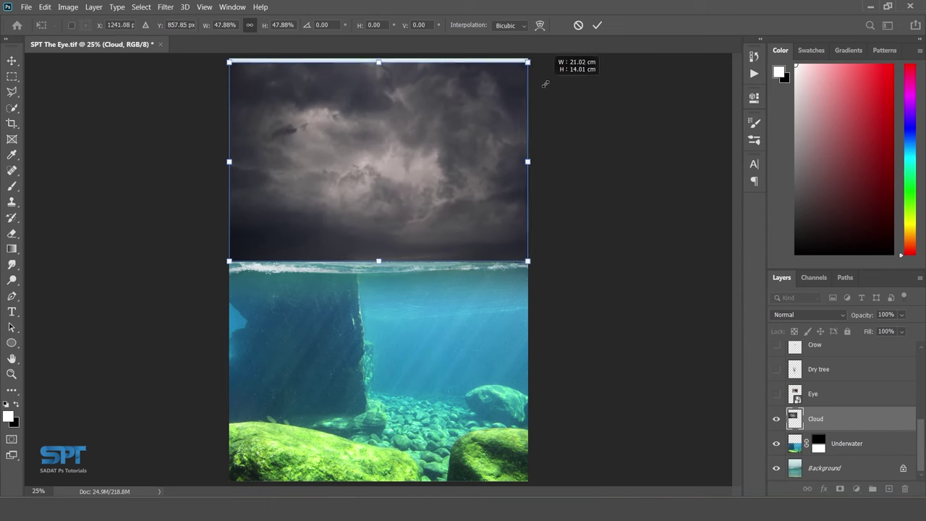
key("Return")
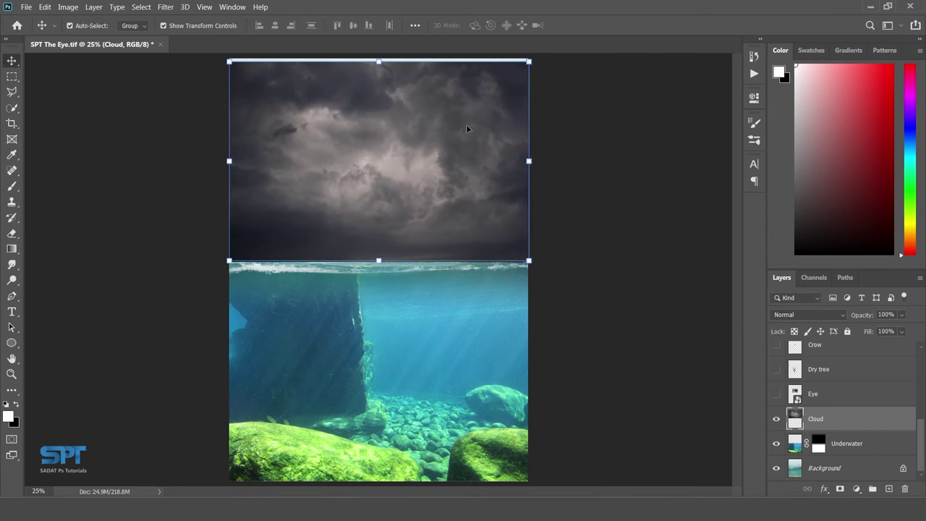
left_click_drag(445, 145, 442, 143)
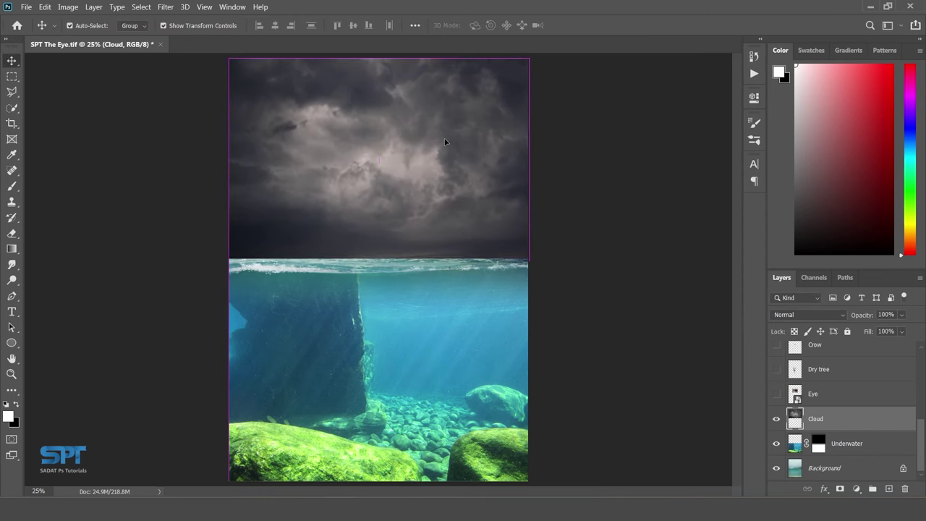
- Mask the Cloud layer with an upward gradient fading its bottom edge into the water
left_click(840, 488)
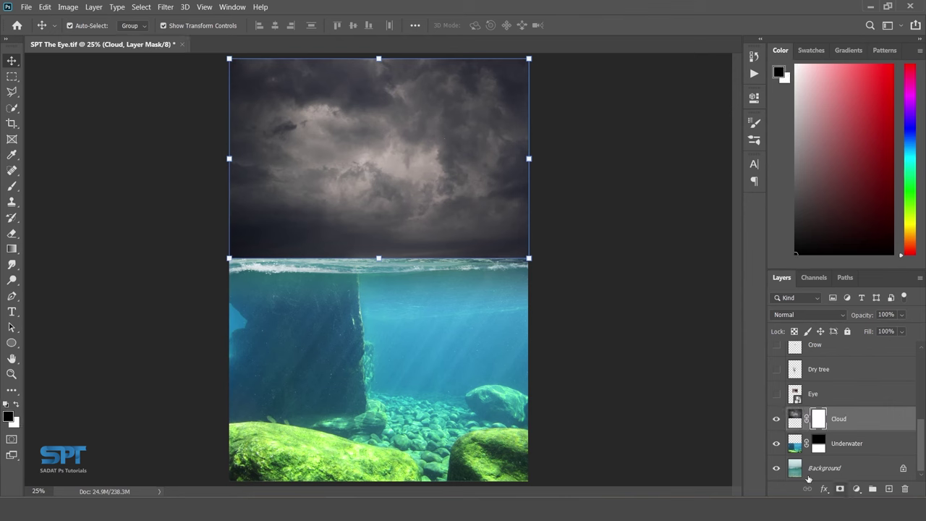
left_click(11, 249)
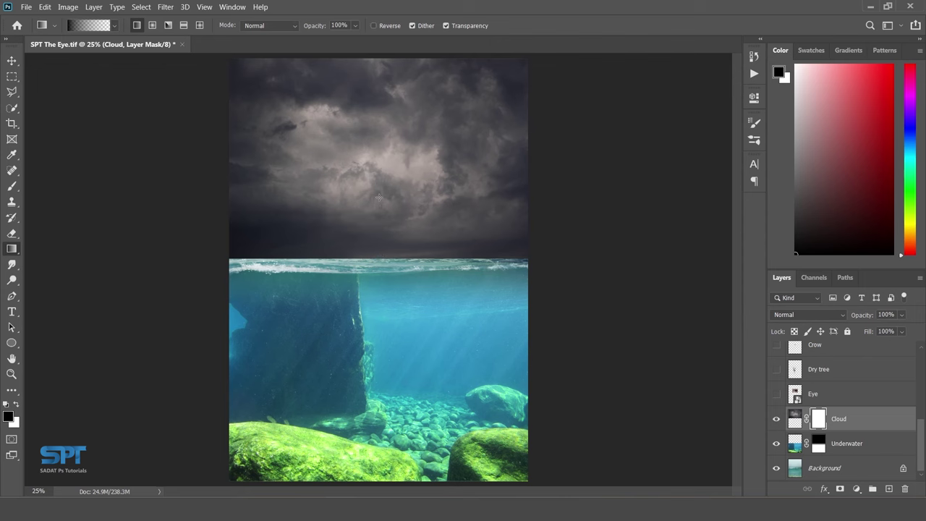
left_click_drag(379, 260, 379, 203)
left_click(11, 61)
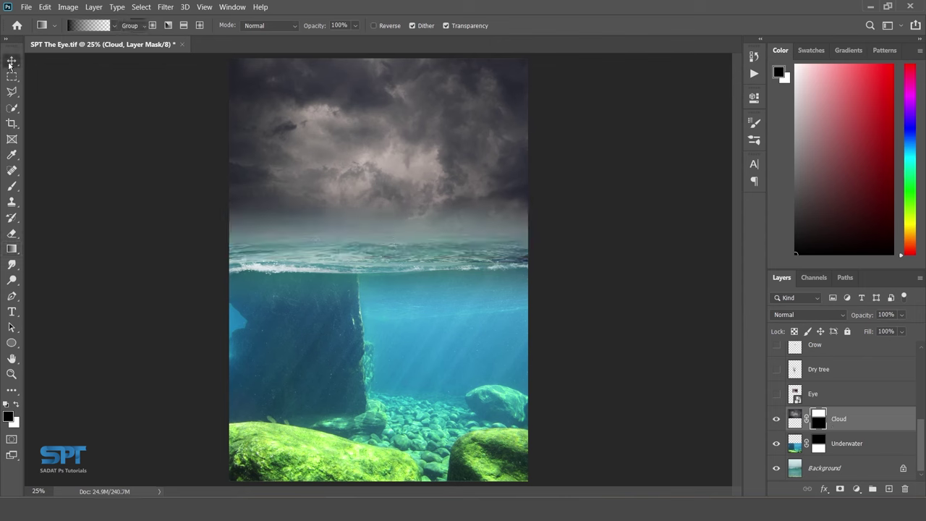
- Apply Color Balance -47, +7, +31 to the cloud image for a teal-blue sky
left_click(795, 420)
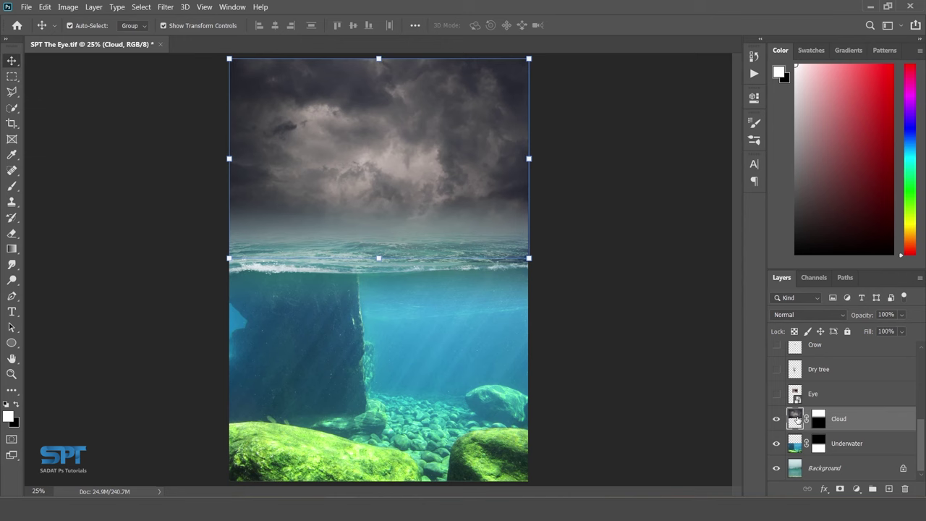
left_click(68, 6)
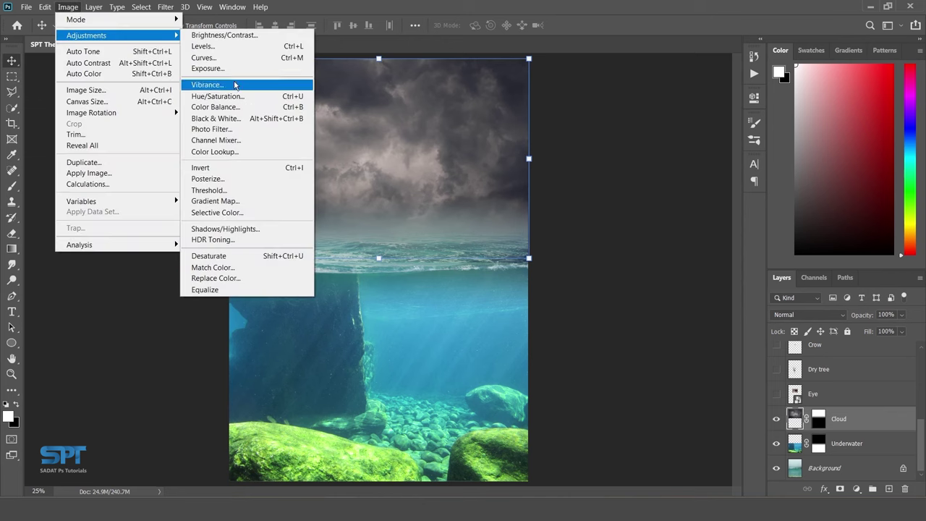
left_click(224, 107)
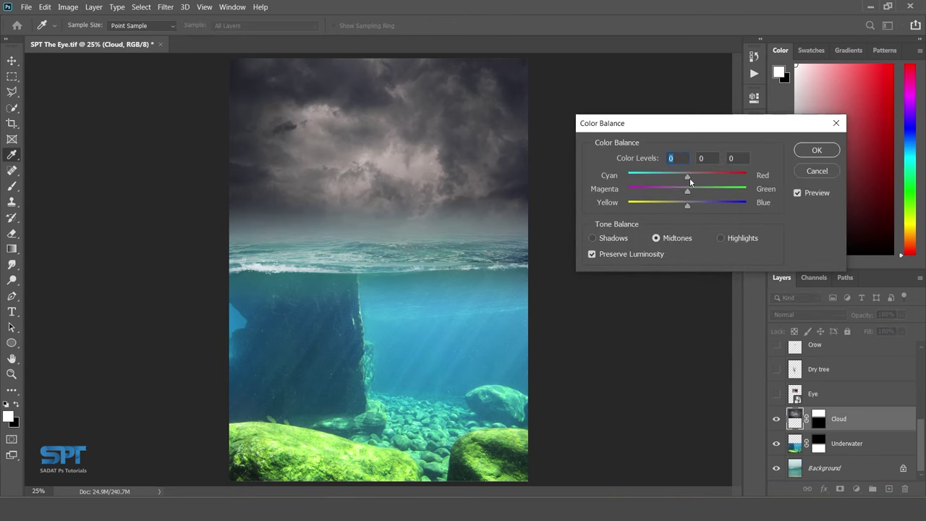
left_click_drag(687, 181, 671, 180)
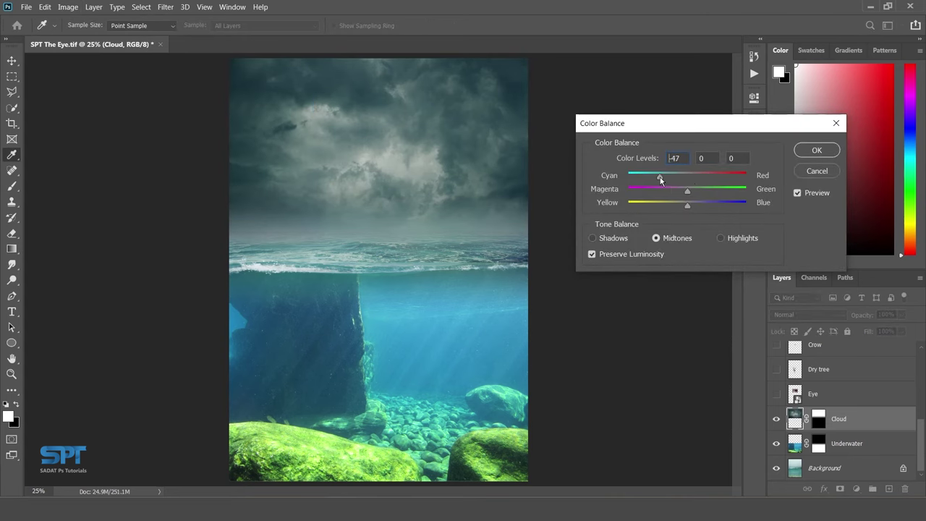
left_click(705, 203)
left_click_drag(688, 191, 692, 193)
left_click(695, 193)
left_click(814, 150)
- Show the Eye layer and enlarge it to about 217%, seated just above the waterline
key("v")
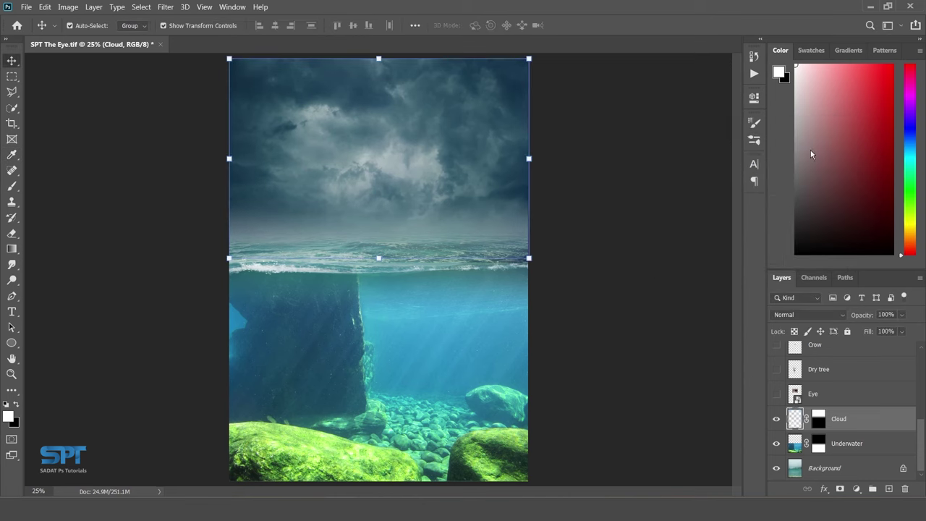
left_click(776, 394)
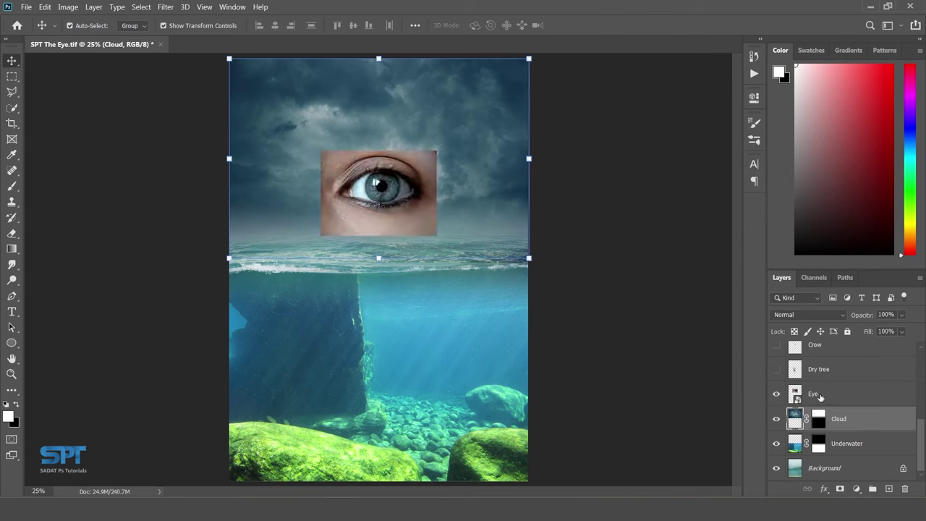
left_click(817, 394)
mouse_move(414, 211)
left_mouse_down()
mouse_move(409, 167)
mouse_move(444, 199)
mouse_move(518, 233)
left_mouse_up()
left_click(436, 193)
left_click_drag(448, 171, 446, 182)
key("Return")
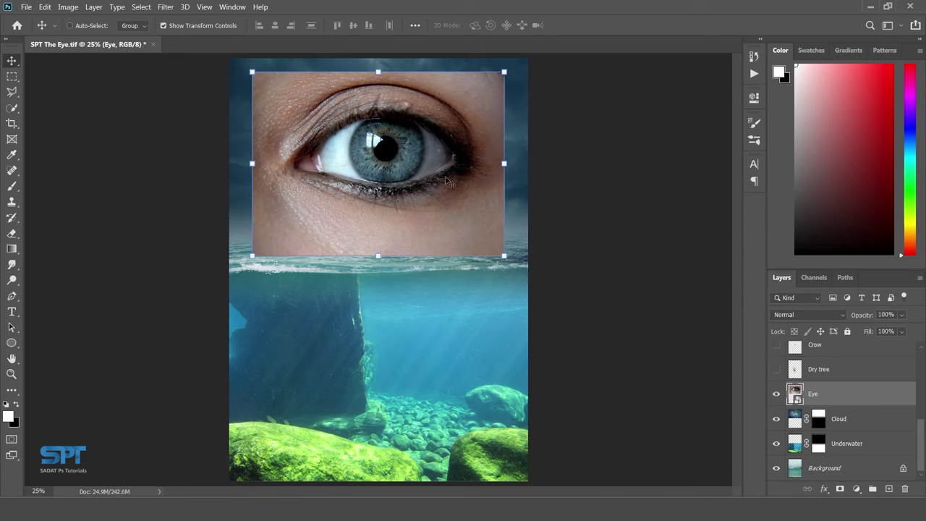
scroll(391, 143, "up", 1)
left_click_drag(391, 147, 391, 206)
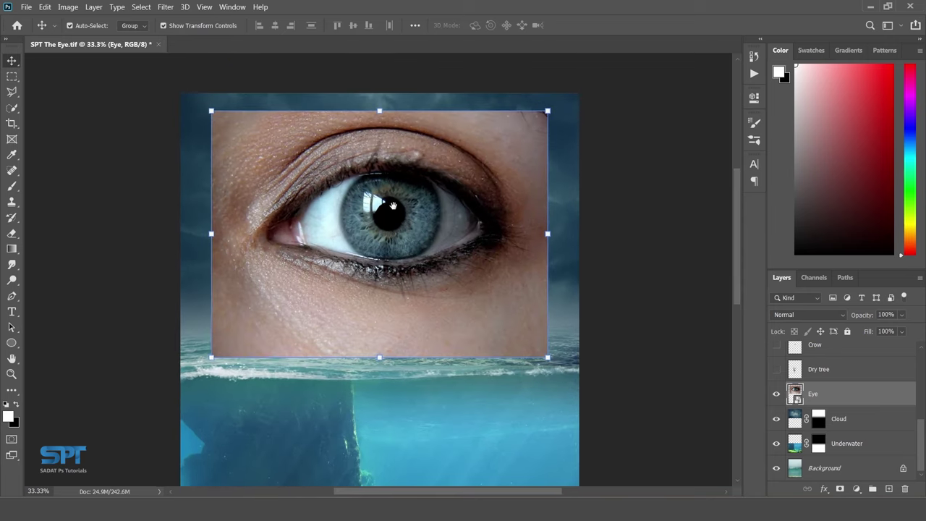
- Rasterize the Eye layer, add a mask, and gradient-fade its bottom, top, right and left edges
right_click(822, 396)
left_click(702, 213)
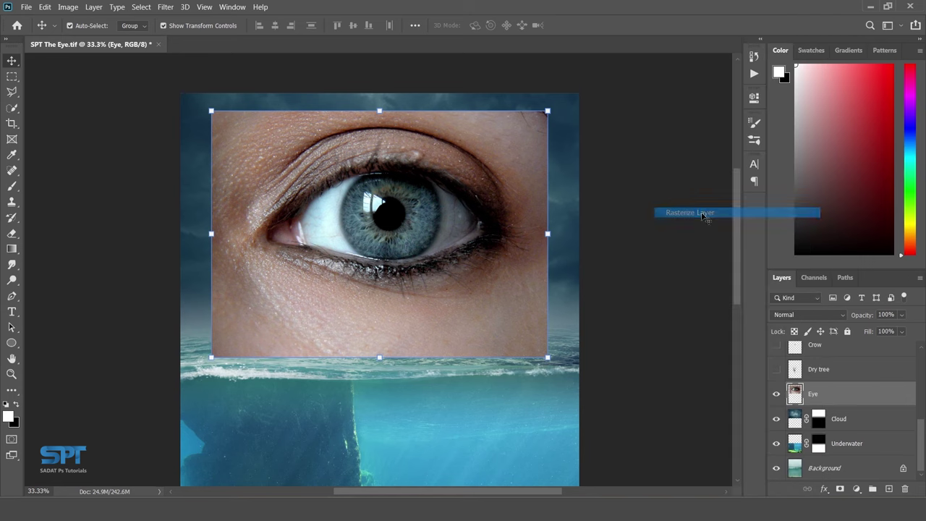
left_click(840, 489)
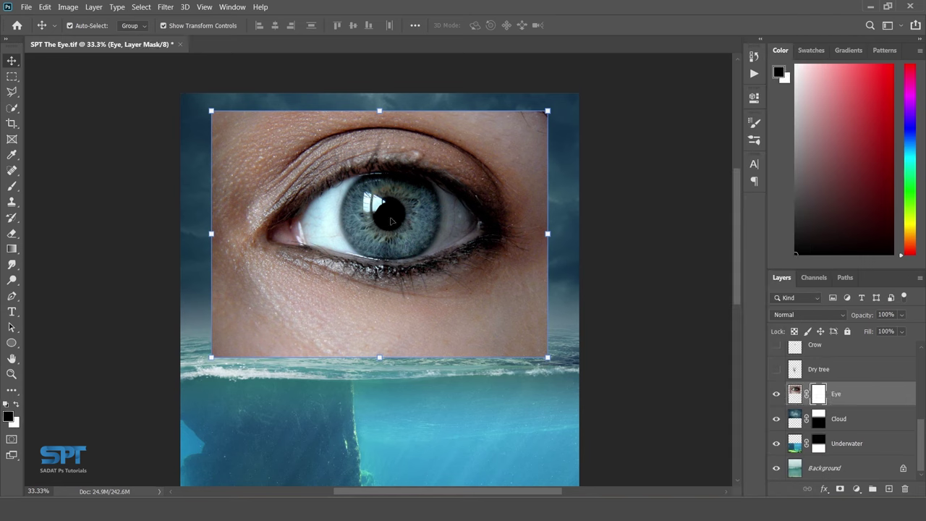
left_click(12, 248)
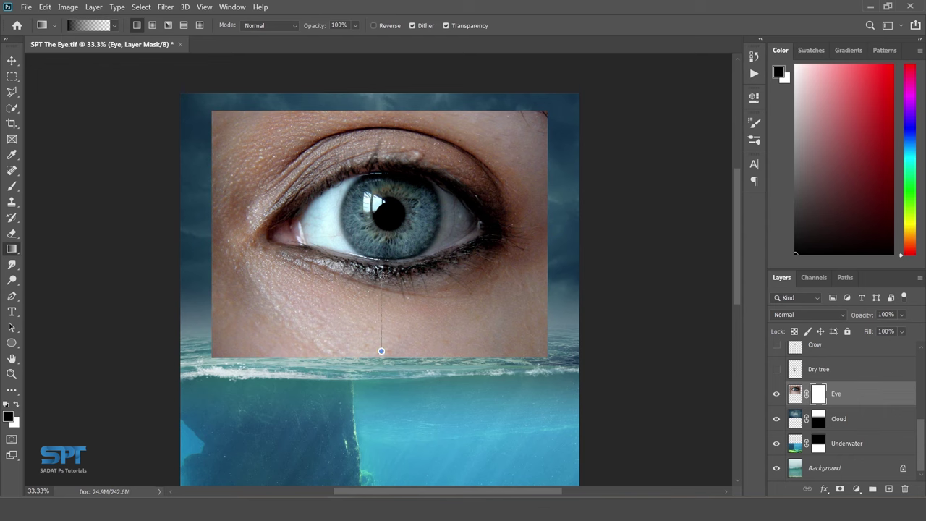
left_click_drag(381, 268, 381, 351)
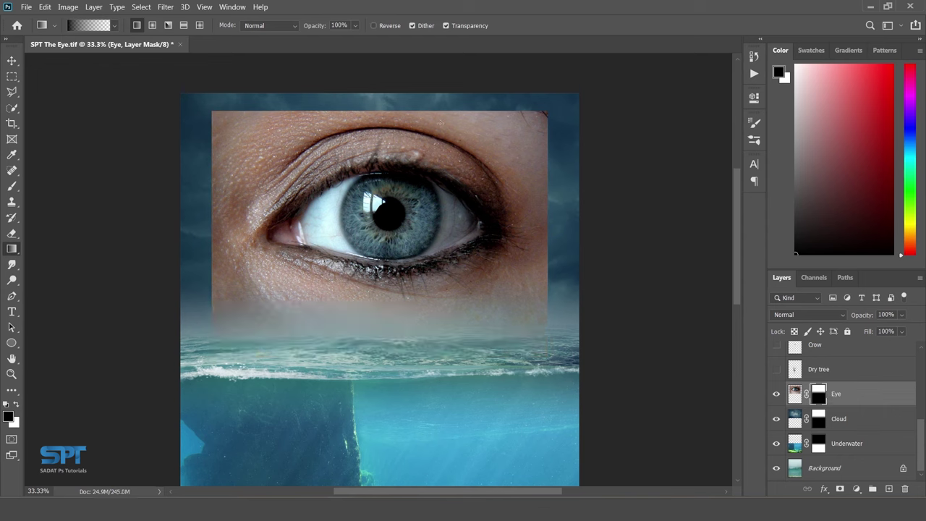
left_click_drag(440, 157, 439, 163)
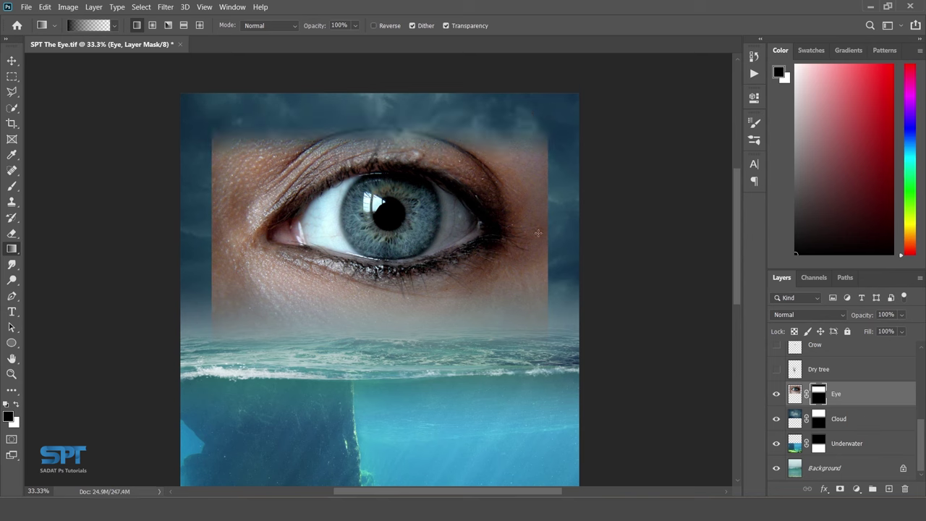
left_click_drag(539, 235, 519, 237)
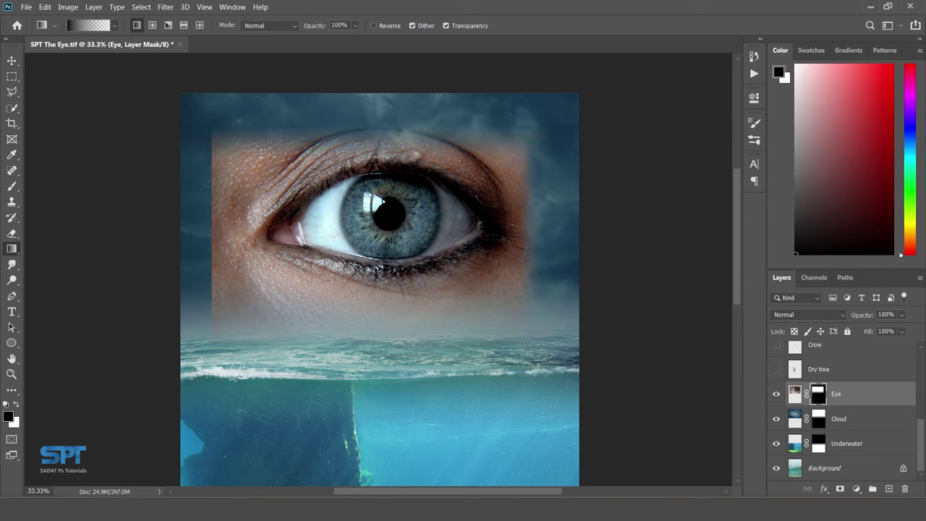
left_click_drag(219, 222, 240, 223)
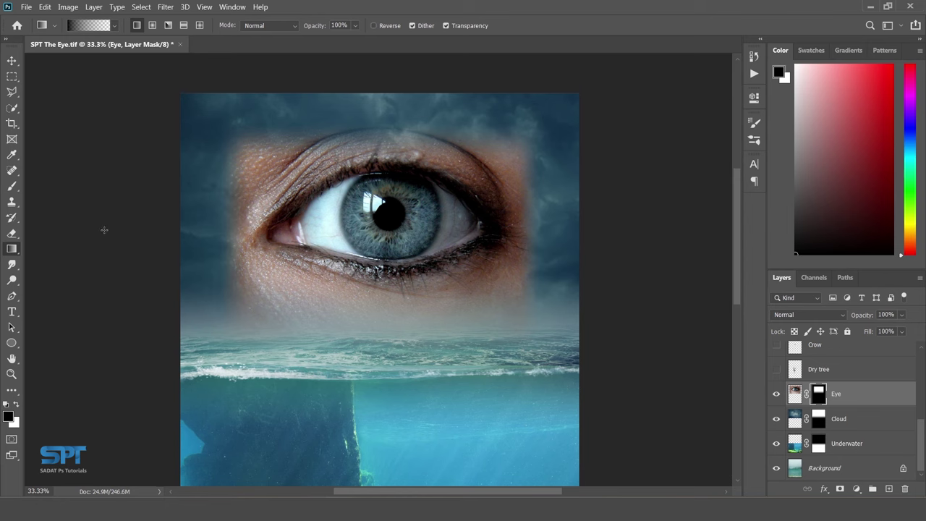
left_click(12, 186)
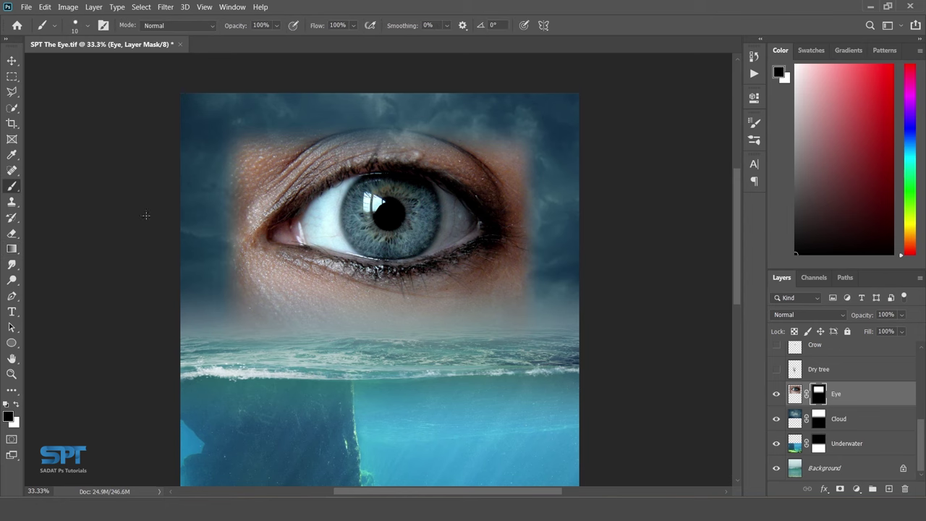
- Set a soft round brush of about 500 px with 0% hardness
right_click(266, 211)
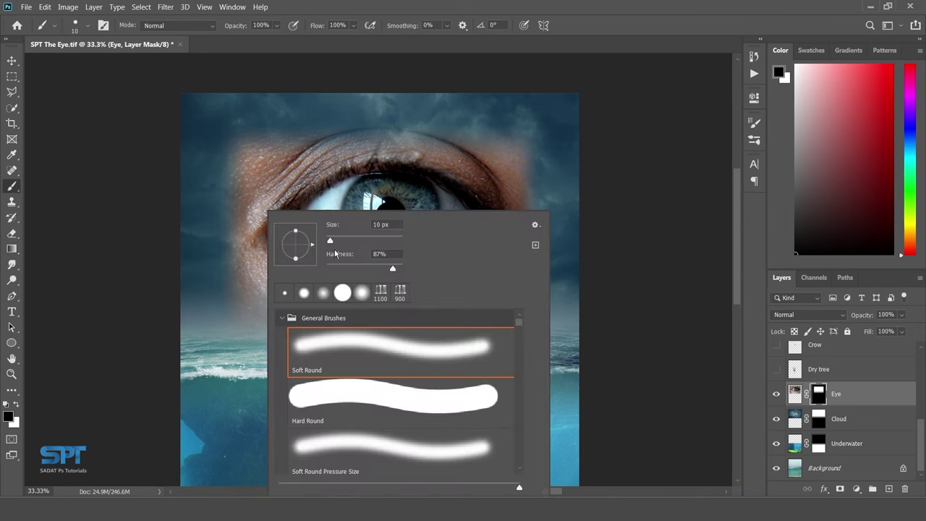
left_click_drag(330, 243, 351, 245)
left_click_drag(392, 270, 326, 270)
left_click_drag(373, 243, 382, 244)
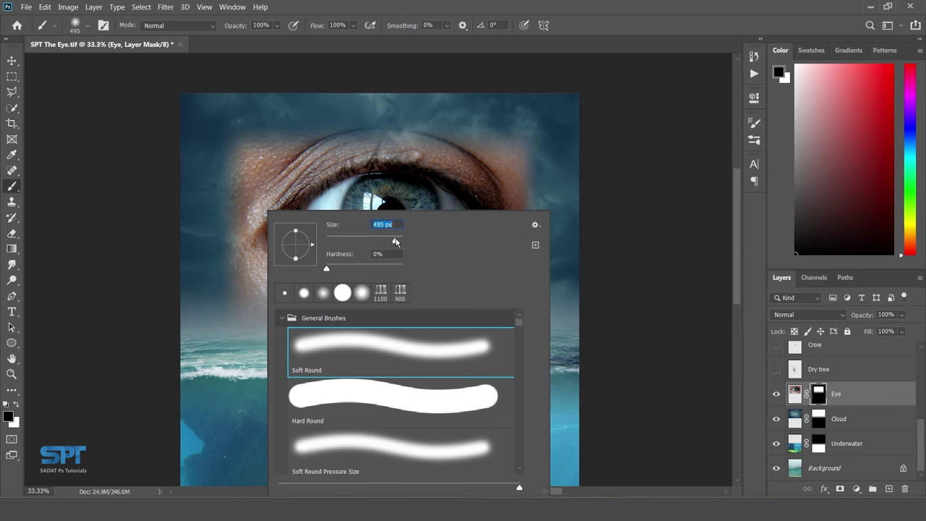
key("Return")
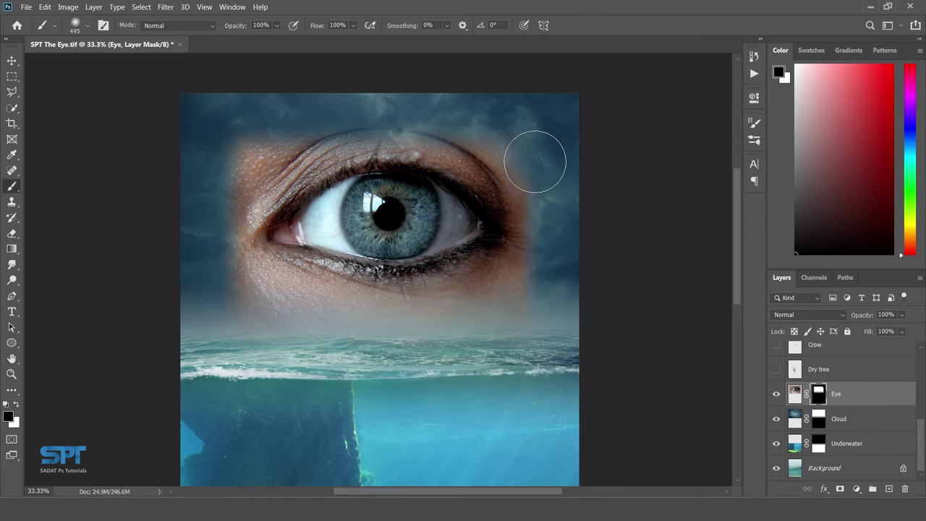
- Paint black on the Eye mask to hide the skin above, below and around the eye
mouse_move(544, 285)
left_mouse_down()
mouse_move(496, 314)
mouse_move(393, 331)
mouse_move(231, 279)
left_mouse_up()
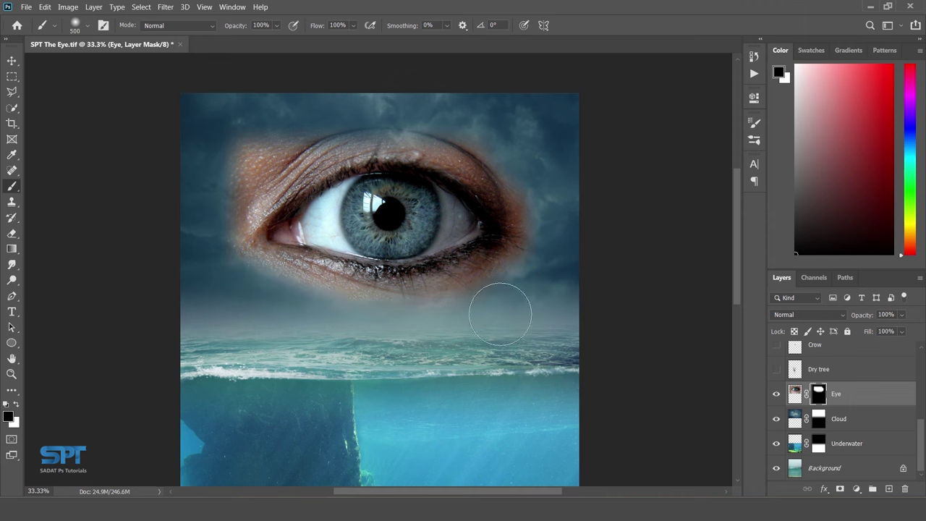
mouse_move(554, 268)
left_mouse_down()
mouse_move(415, 104)
mouse_move(214, 193)
mouse_move(428, 104)
left_mouse_up()
key("bracketleft")
key("bracketleft")
left_click_drag(324, 137, 228, 238)
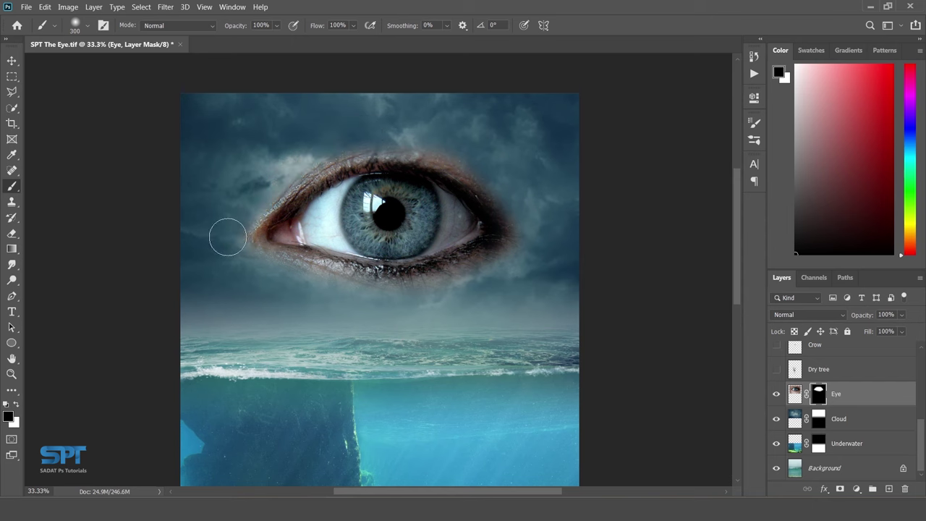
left_click_drag(349, 292, 532, 199)
mouse_move(422, 140)
left_mouse_down()
mouse_move(275, 177)
mouse_move(347, 143)
mouse_move(481, 192)
left_mouse_up()
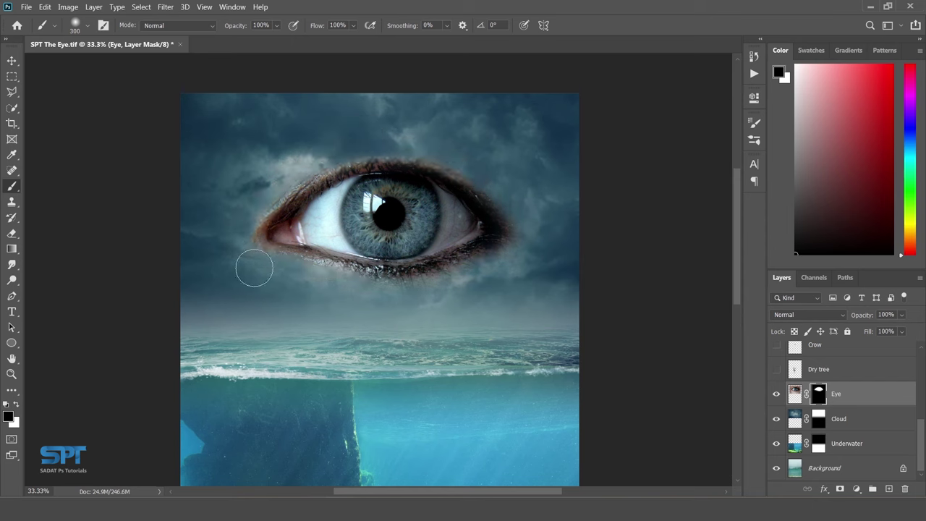
- Apply Color Balance -28, +10, +39 to the eye image for a cooler tint
key("v")
key("ctrl+2")
key("x")
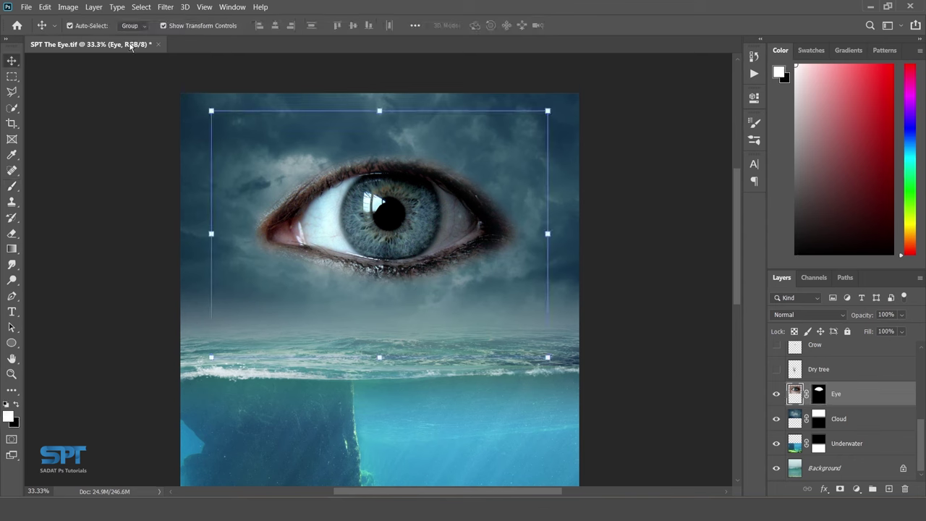
left_click(67, 7)
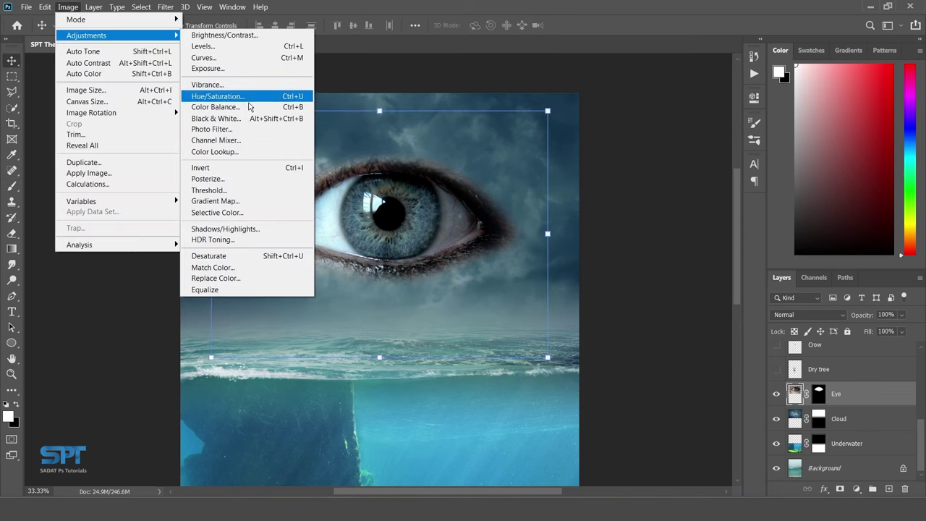
left_click(238, 108)
mouse_move(687, 179)
left_mouse_down()
mouse_move(674, 179)
mouse_move(693, 193)
mouse_move(693, 209)
mouse_move(712, 209)
left_mouse_up()
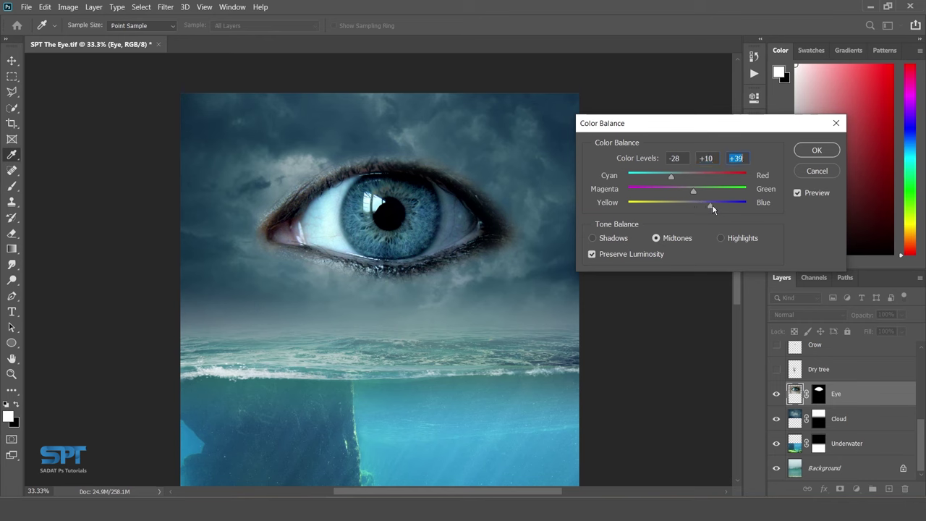
left_click(815, 150)
- Rotate the eye about -0.94°, nudge it down and left, then deselect
key("v")
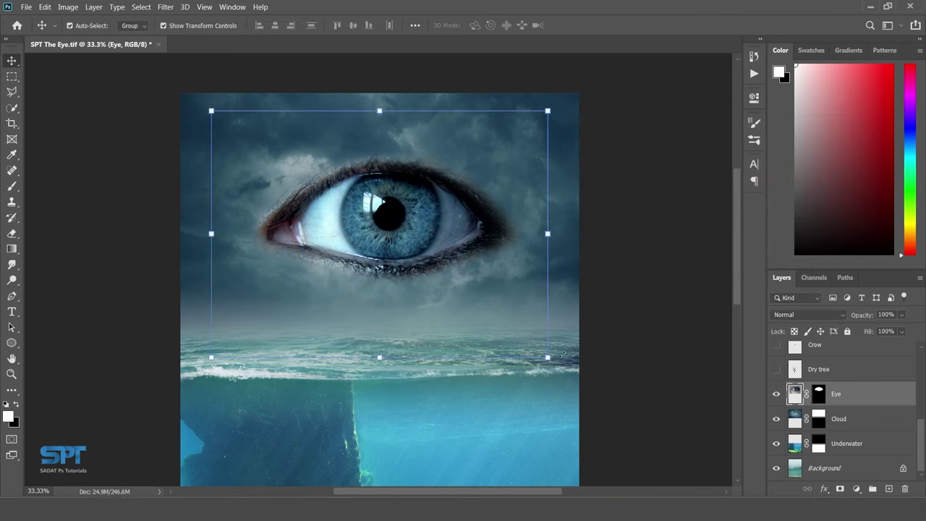
left_click(547, 358)
left_click_drag(557, 369, 558, 362)
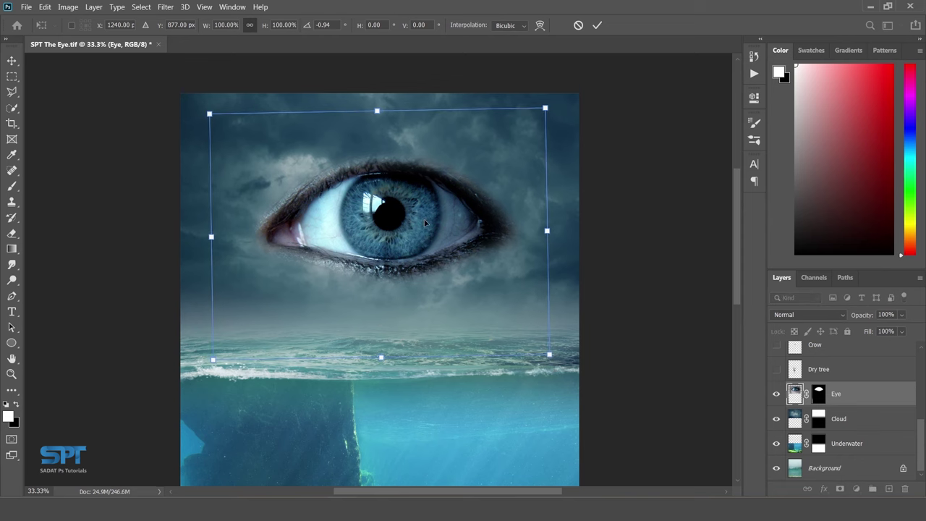
key("Return")
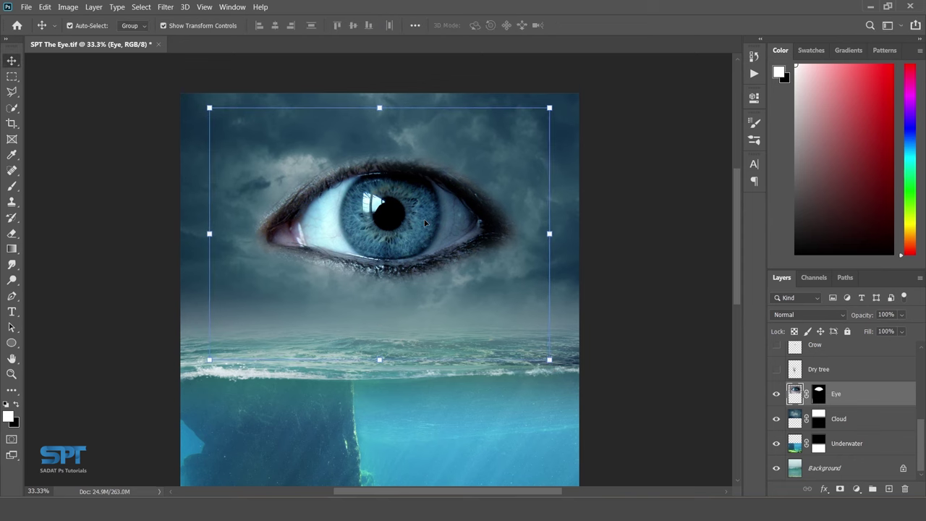
key("shift+Down")
key("shift+Down")
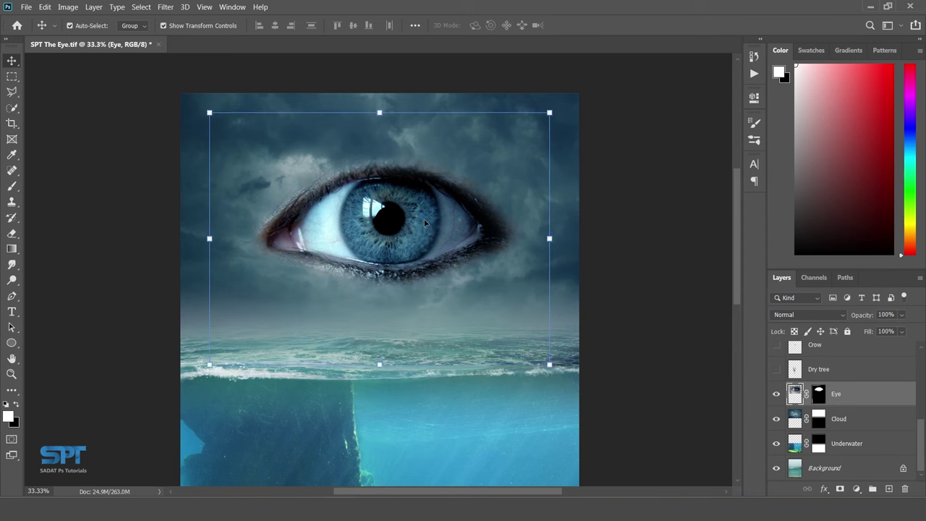
key("shift+Left")
key("shift+Left")
key("shift+Down")
key("shift+Down")
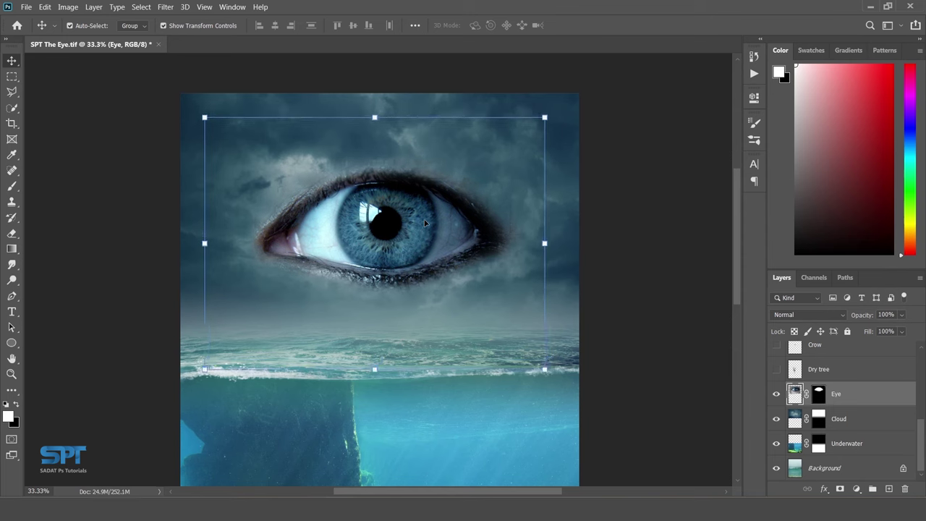
key("shift+Left")
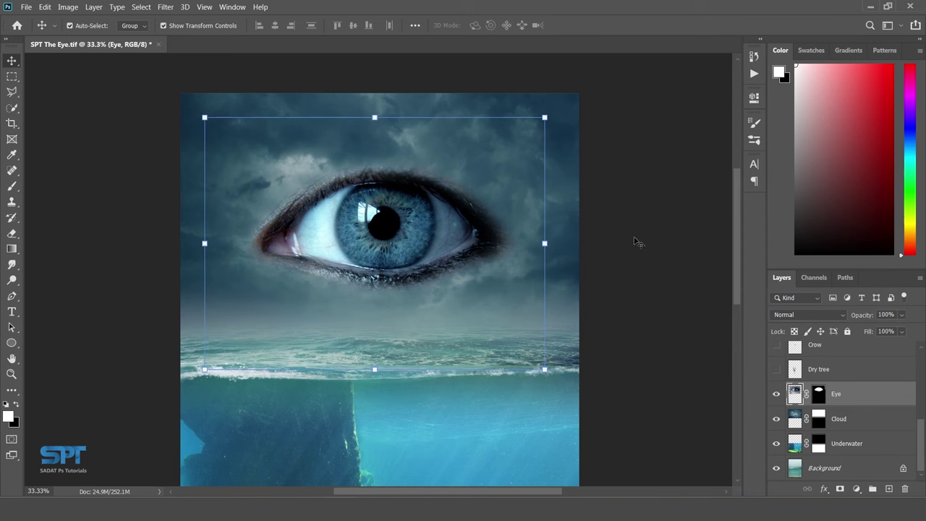
left_click(636, 241)
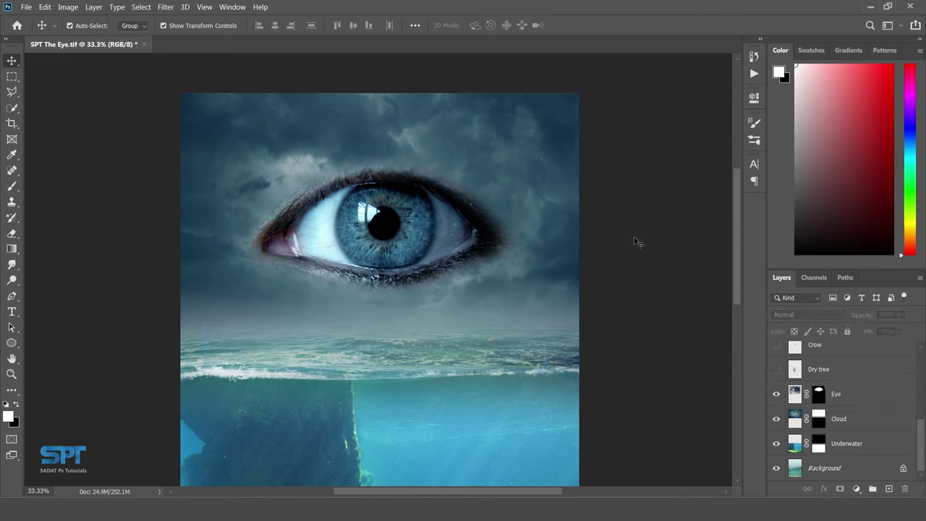
- Show the Dry tree layer, move it onto the eye and shrink it to about a third
left_click(799, 372)
left_click(776, 371)
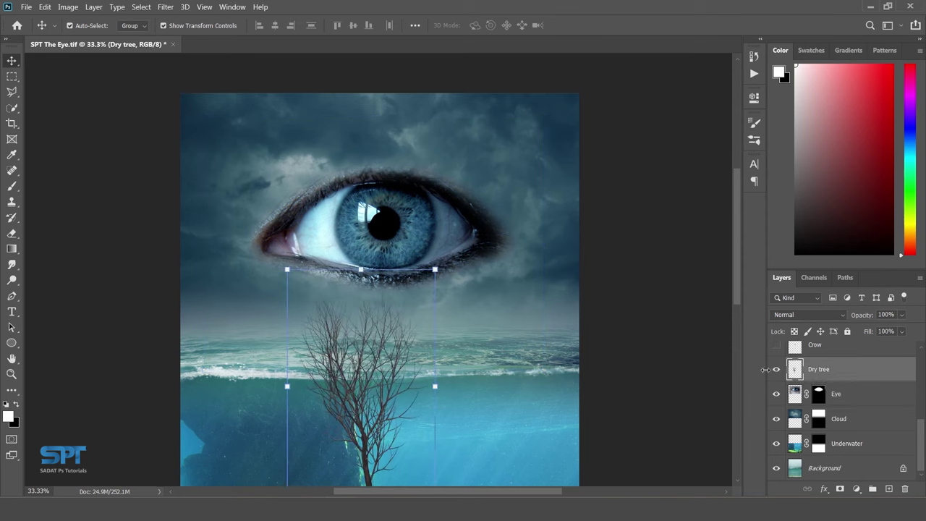
left_click_drag(434, 395, 314, 203)
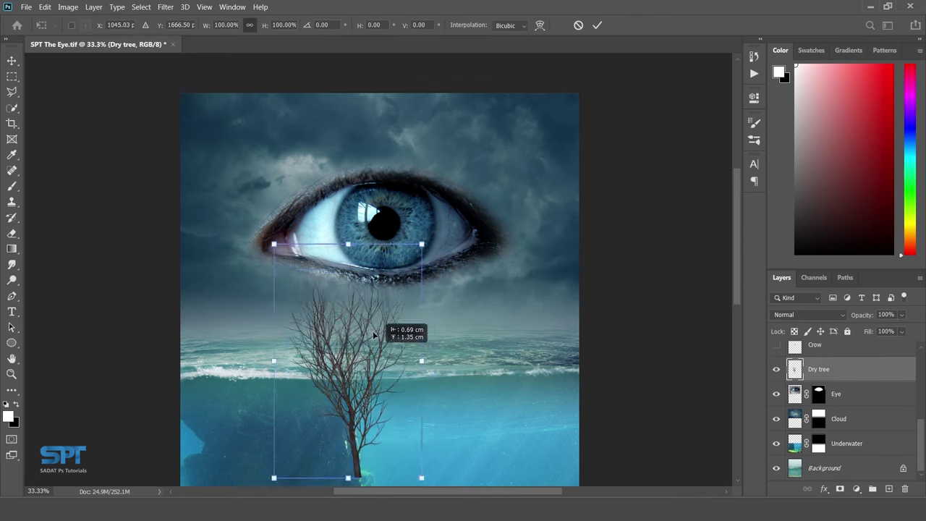
scroll(314, 203, "up", 2)
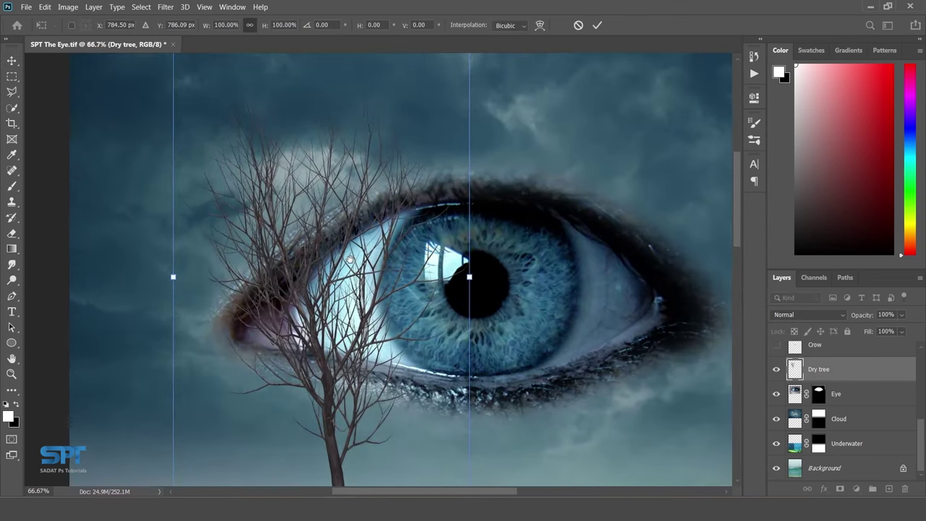
scroll(354, 254, "down", 1)
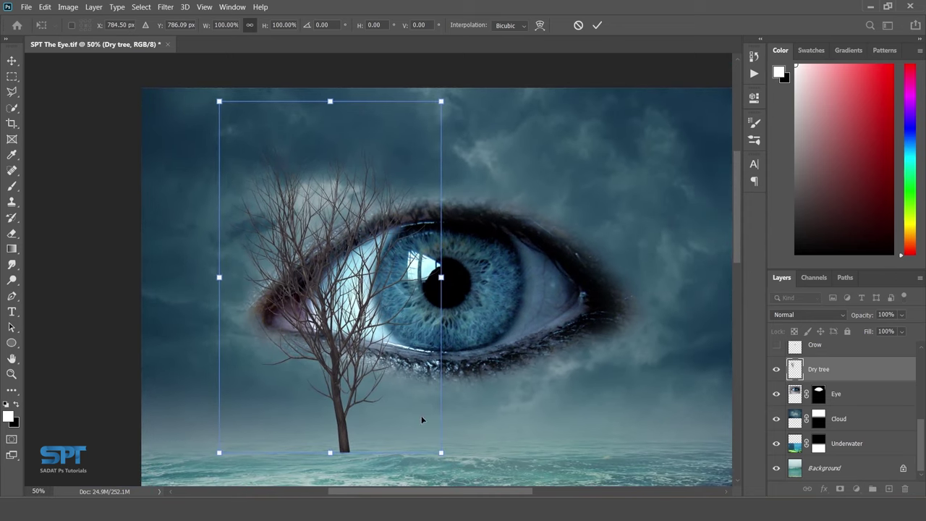
mouse_move(441, 454)
left_mouse_down()
mouse_move(349, 347)
mouse_move(299, 257)
left_mouse_up()
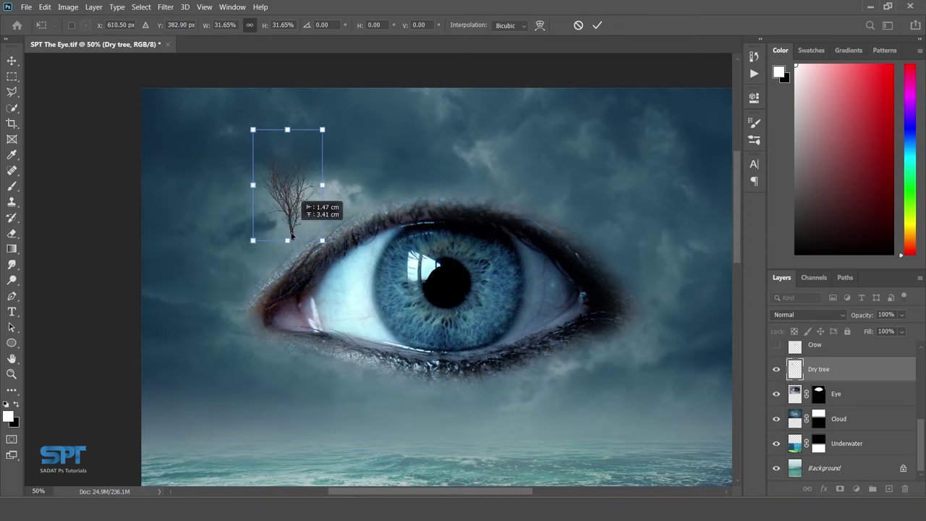
key("Return")
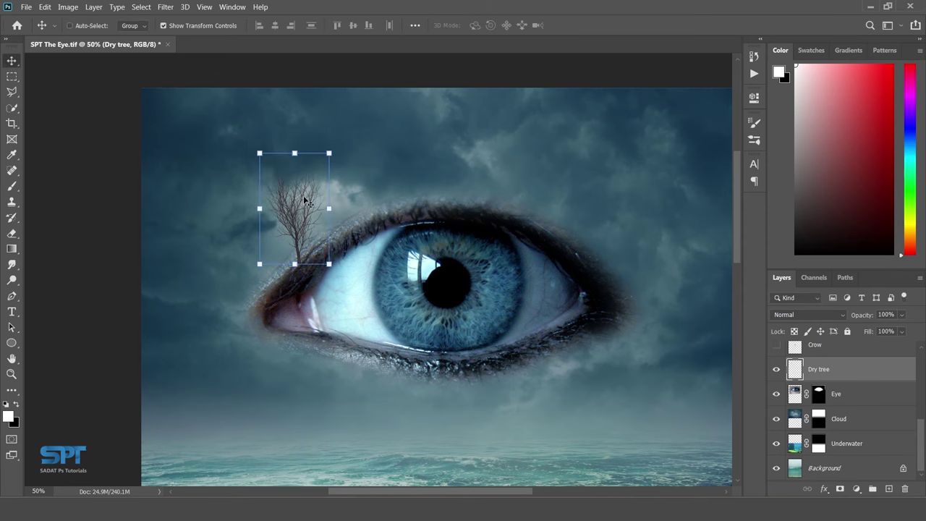
scroll(306, 202, "up", 1)
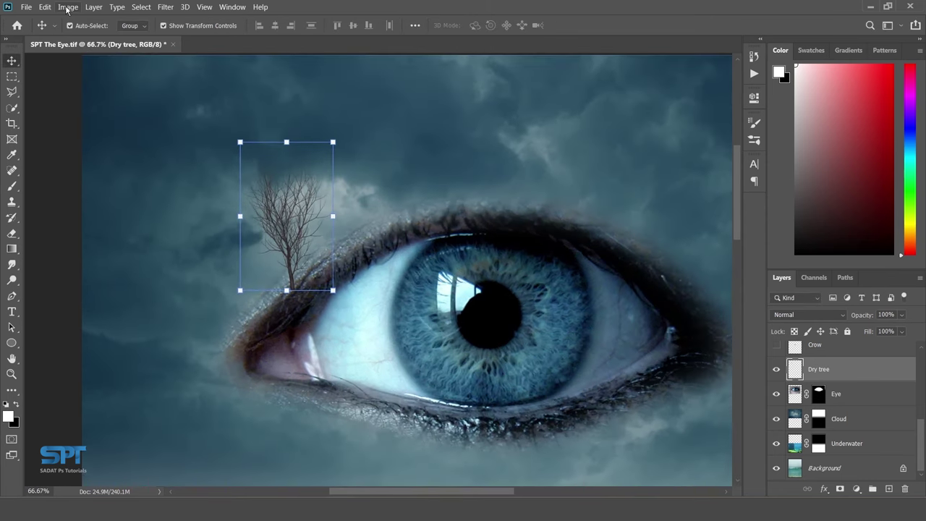
- Darken the tree to solid black with a Levels adjustment
left_click(68, 6)
left_click(192, 48)
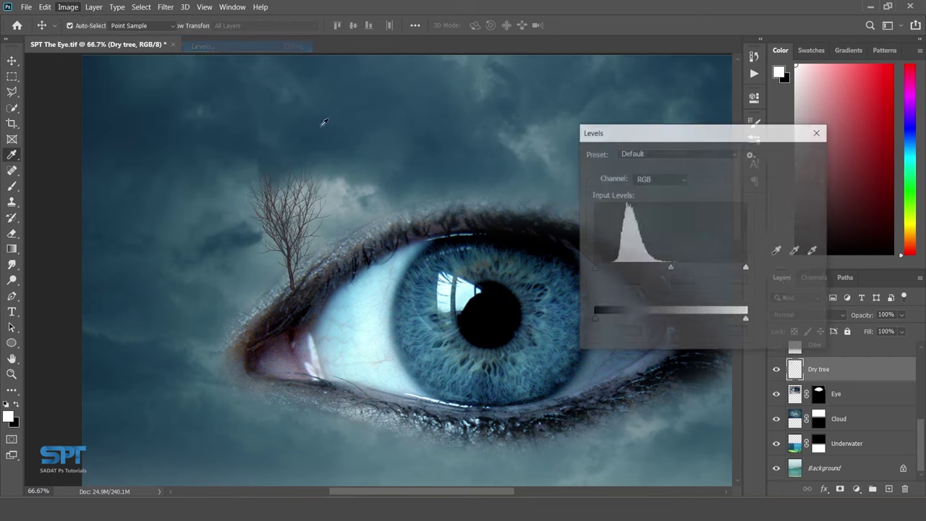
left_click_drag(747, 322, 574, 318)
left_click(788, 157)
- Rotate the tree about -29.65° and settle it onto the eye's upper-left lid
key("v")
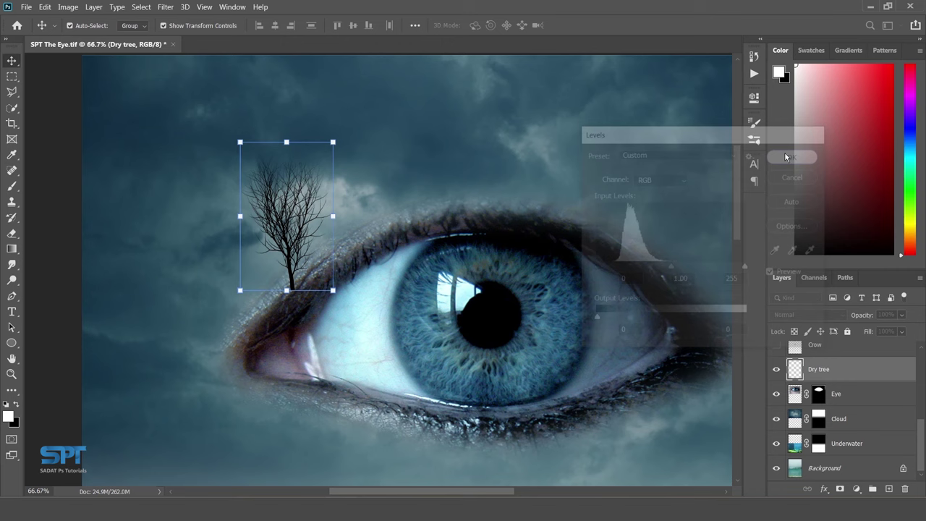
key("ctrl+t")
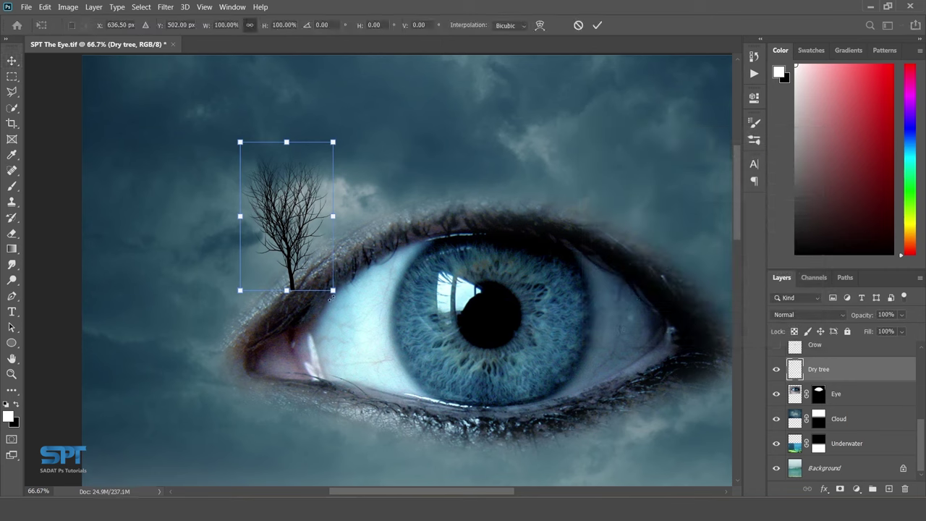
left_click_drag(335, 307, 370, 264)
left_click_drag(320, 222, 289, 243)
key("Return")
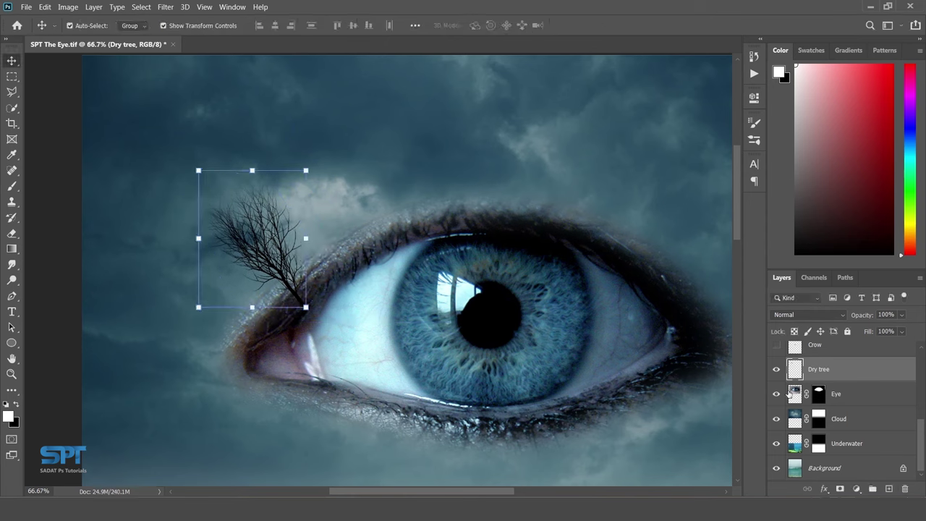
- Move the Dry tree layer below Eye and set the tree at the upper lid's left end
left_click_drag(818, 369, 826, 402)
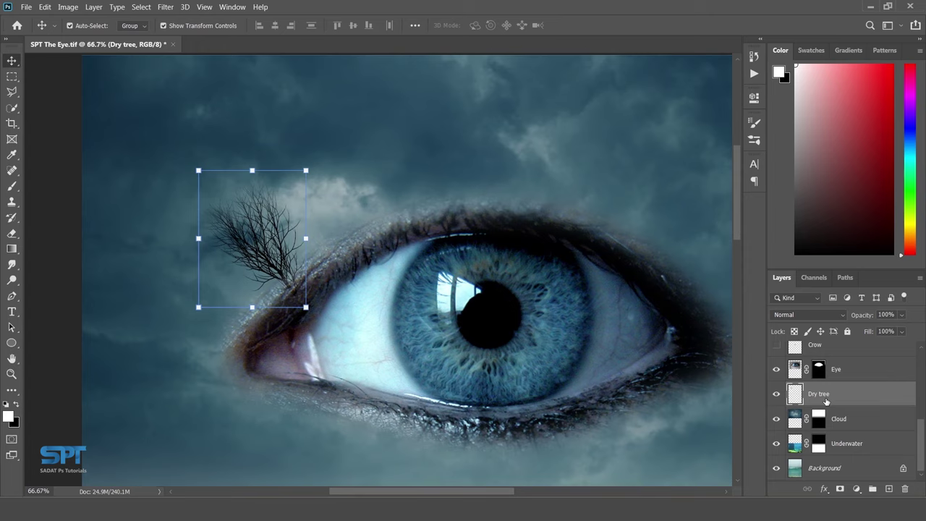
key("ctrl")
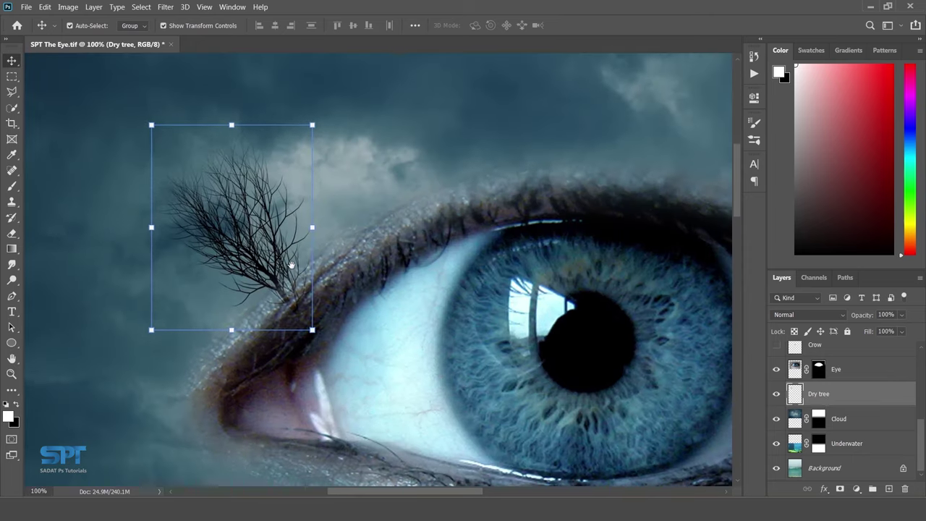
left_click_drag(277, 247, 307, 252)
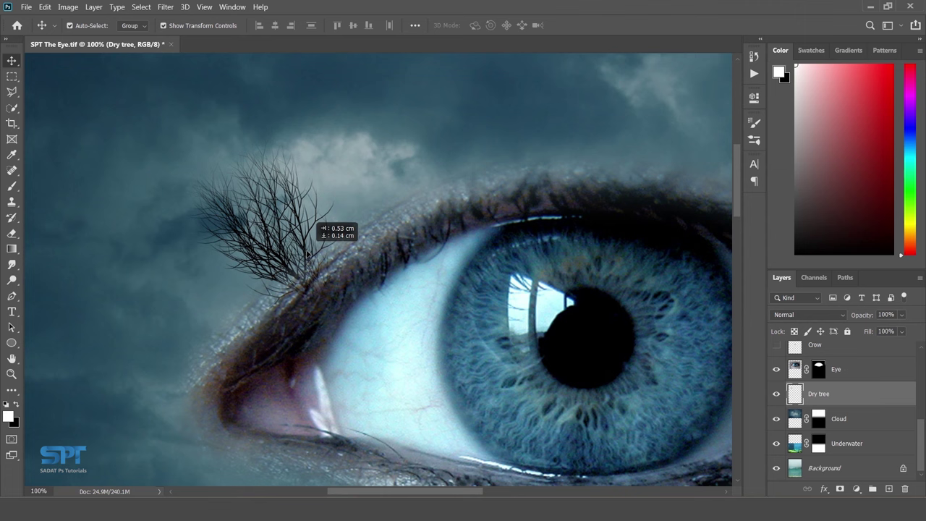
left_click(342, 334)
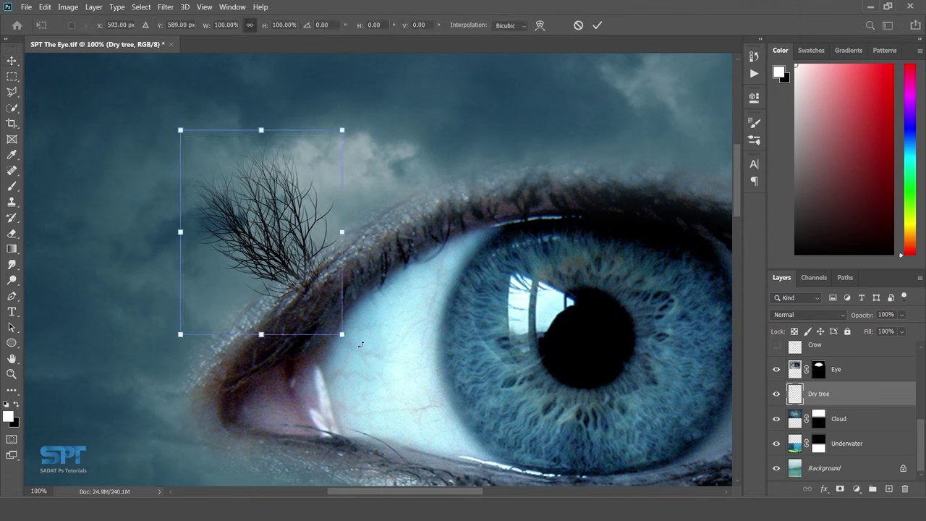
left_click_drag(360, 344, 362, 338)
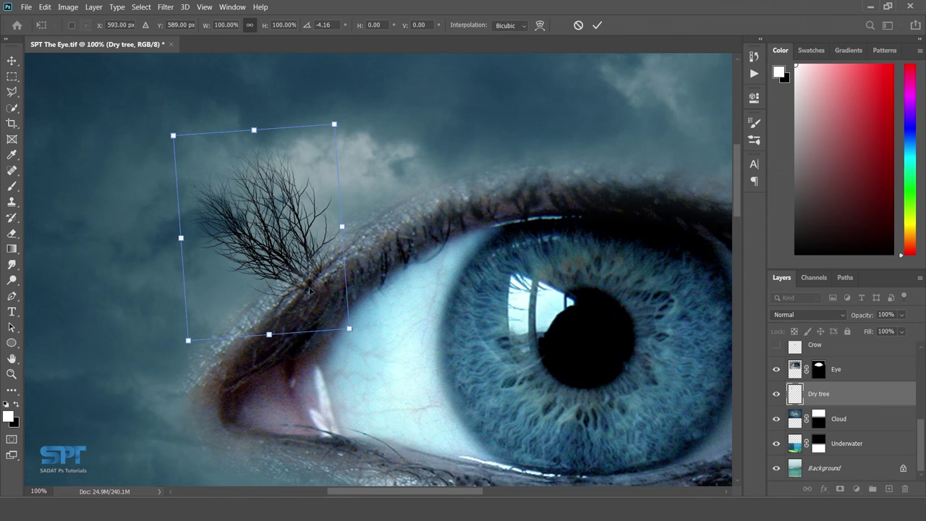
left_click_drag(298, 272, 261, 297)
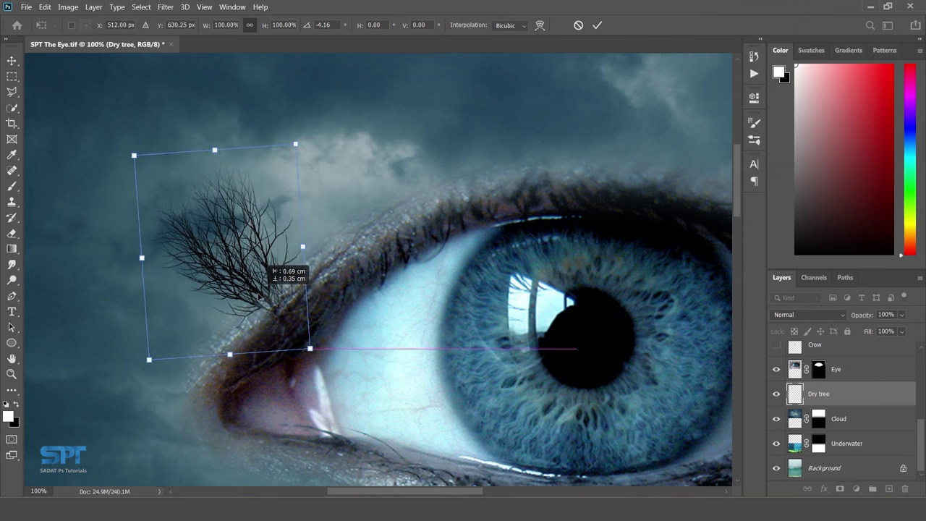
left_click_drag(261, 296, 294, 227)
key("Return")
- Add tree copies rotated about 7° along the upper lid, up to Dry tree copy 4
left_click_drag(384, 306, 367, 319)
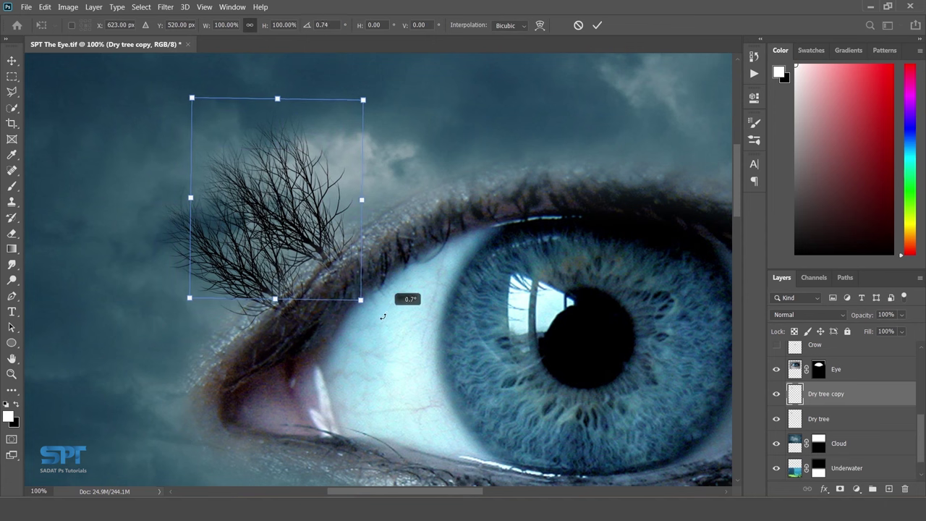
left_click_drag(329, 204, 340, 202)
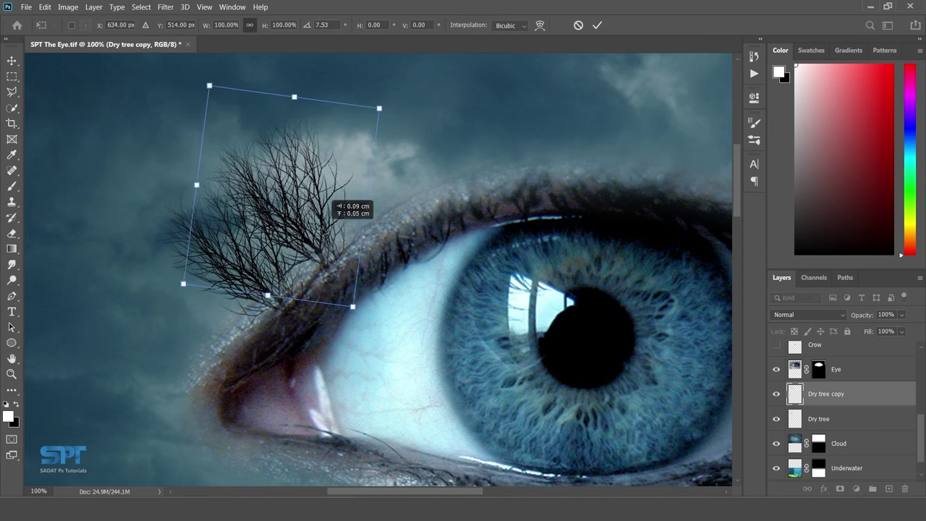
key("Return")
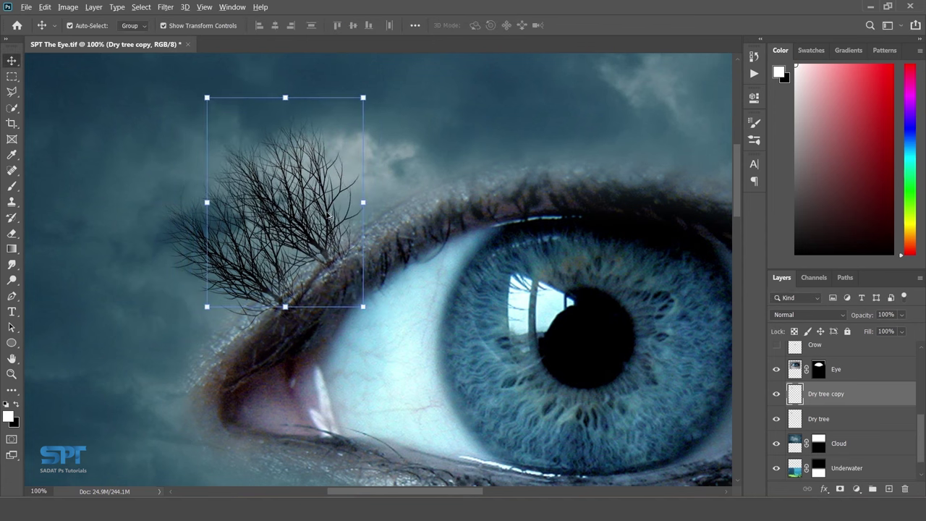
left_click_drag(328, 215, 375, 169)
key("ctrl+t")
left_click_drag(423, 72, 396, 159)
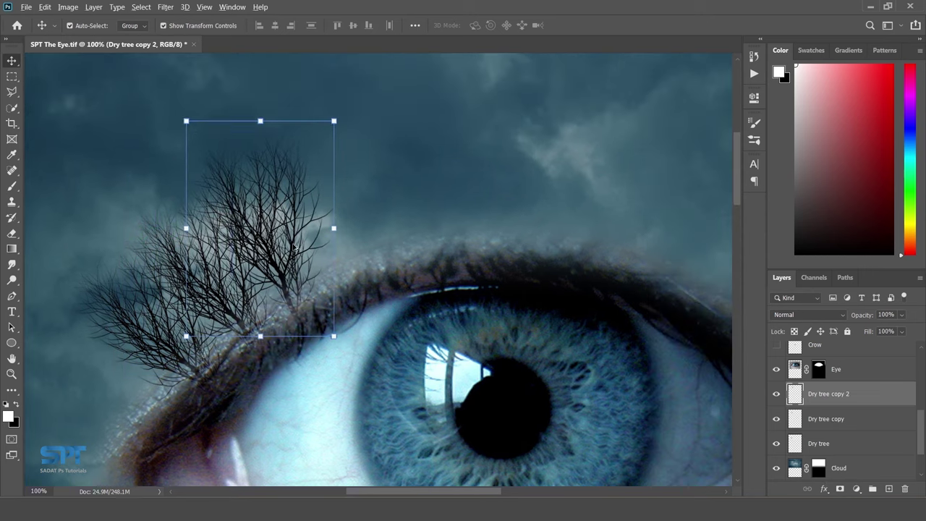
key("ctrl+alt+t")
left_click_drag(340, 347, 390, 217)
key("Return")
key("ctrl+alt+t")
left_click_drag(340, 347, 369, 339)
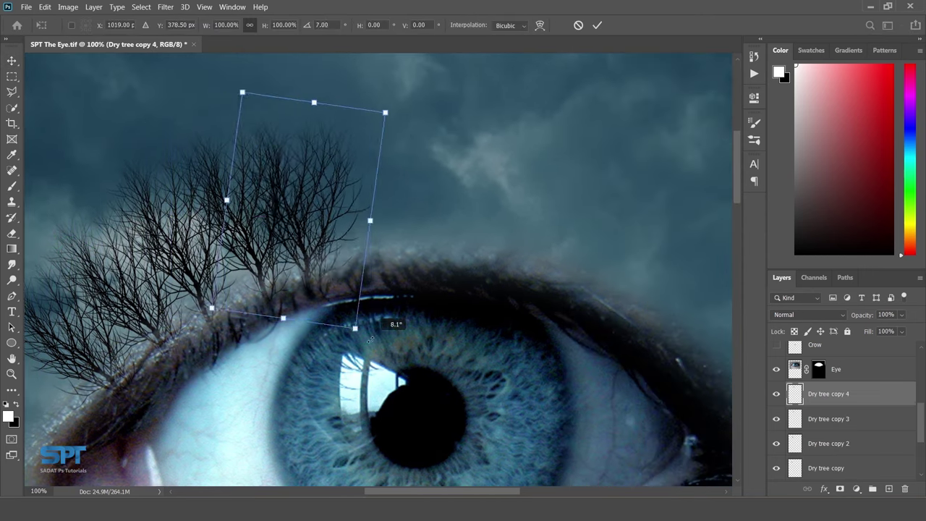
key("Return")
- Add Dry tree copies 5–7 following the upper lid curve toward the right corner
left_click_drag(319, 217, 390, 217)
key("ctrl+alt+t")
left_click_drag(463, 332, 434, 202)
key("Return")
left_click_drag(292, 169, 300, 169)
key("ctrl+alt+t")
left_click_drag(390, 311, 362, 319)
key("Return")
key("ctrl+alt+t")
left_click_drag(397, 188, 477, 195)
key("Return")
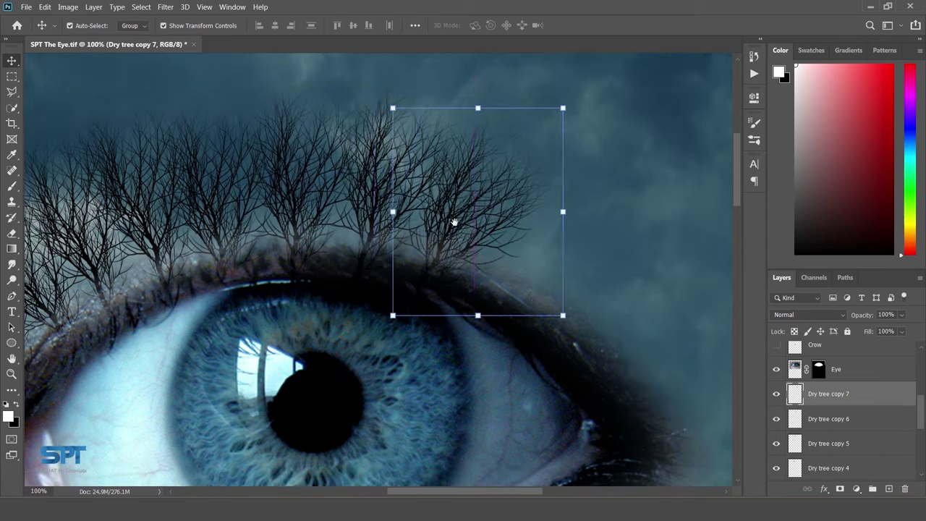
- Place Dry tree copy 8, rotated about 10°, and copy 9 on the upper lid
key("ctrl+alt+t")
left_click_drag(434, 217, 405, 232)
left_click_drag(550, 347, 506, 369)
left_click_drag(418, 254, 421, 256)
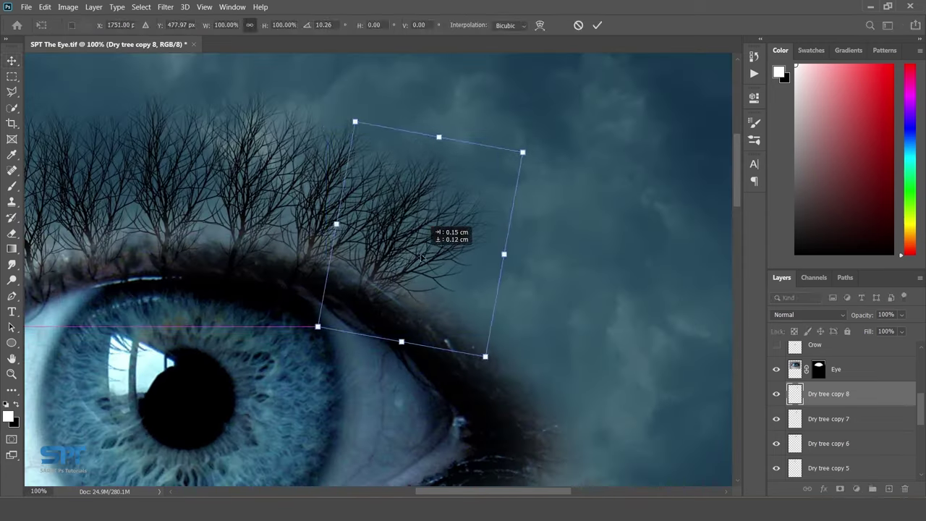
key("Return")
key("ctrl+alt+t")
left_click_drag(571, 340, 496, 265)
key("Return")
- Place Dry tree copies 10 and 11 to finish the upper-lid lashes
key("ctrl+alt+t")
mouse_move(463, 225)
left_mouse_down()
mouse_move(506, 239)
mouse_move(533, 285)
left_mouse_up()
key("Return")
key("ctrl+alt+t")
key("Return")
mouse_move(378, 215)
left_mouse_down()
mouse_move(406, 150)
mouse_move(370, 117)
left_mouse_up()
key("ctrl+alt+t")
- Rotate Dry tree copies 12–14 to hang from the lower lid
left_click_drag(643, 163, 465, 357)
left_click_drag(578, 449, 550, 303)
mouse_move(535, 347)
left_mouse_down()
mouse_move(582, 363)
mouse_move(538, 361)
left_mouse_up()
key("Return")
key("ctrl+alt+t")
mouse_move(557, 426)
left_mouse_down()
mouse_move(496, 362)
mouse_move(448, 401)
left_mouse_up()
key("Return")
- Add Dry tree copies 16–19 along the lower lid
key("ctrl+alt+t")
key("Return")
scroll(434, 295, "up", 3)
key("ctrl+alt+t")
mouse_move(448, 340)
left_mouse_down()
mouse_move(433, 295)
mouse_move(284, 289)
left_mouse_up()
key("Return")
key("ctrl+alt+t")
key("Return")
key("ctrl+alt+t")
left_click_drag(336, 389, 307, 389)
key("Return")
- Place Dry tree copies 20–22 under the lower lid to complete the lashes
scroll(308, 389, "up", 2)
key("ctrl+alt+t")
mouse_move(299, 311)
left_mouse_down()
mouse_move(203, 271)
mouse_move(286, 257)
left_mouse_up()
key("Return")
key("ctrl+alt+t")
key("Return")
scroll(340, 297, "down", 2)
key("ctrl+alt+t")
left_click_drag(354, 304, 340, 290)
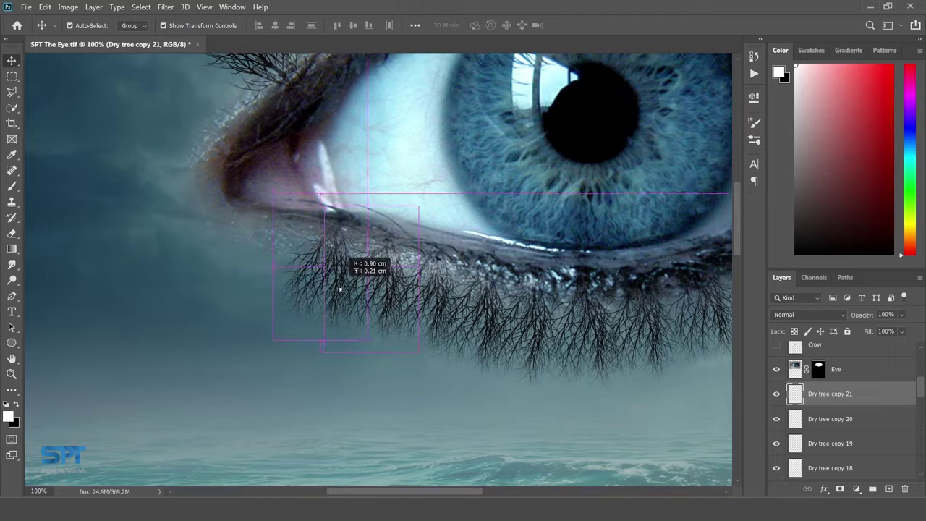
key("Return")
scroll(340, 290, "down", 3)
key("ctrl+alt+t")
left_click_drag(923, 393, 922, 384)
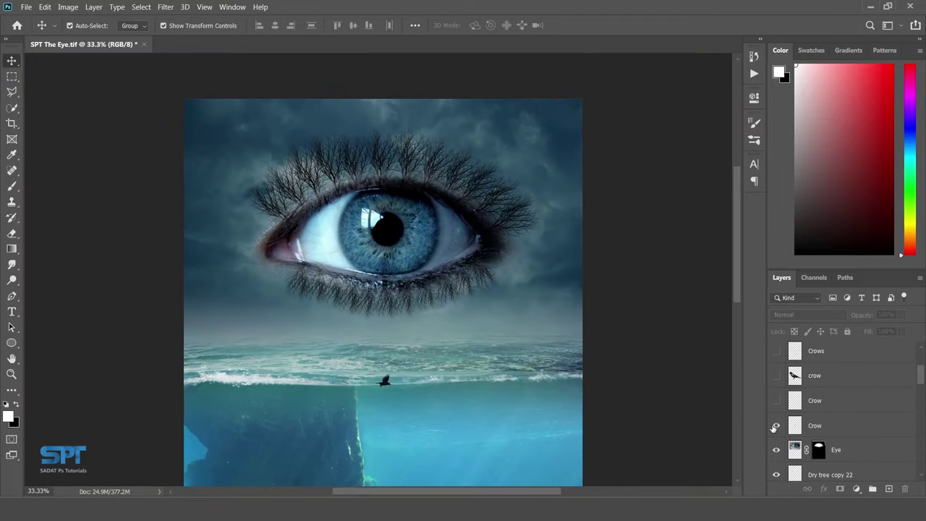
- Move the first crow from the sea into the sky right of the eye
left_click(813, 426)
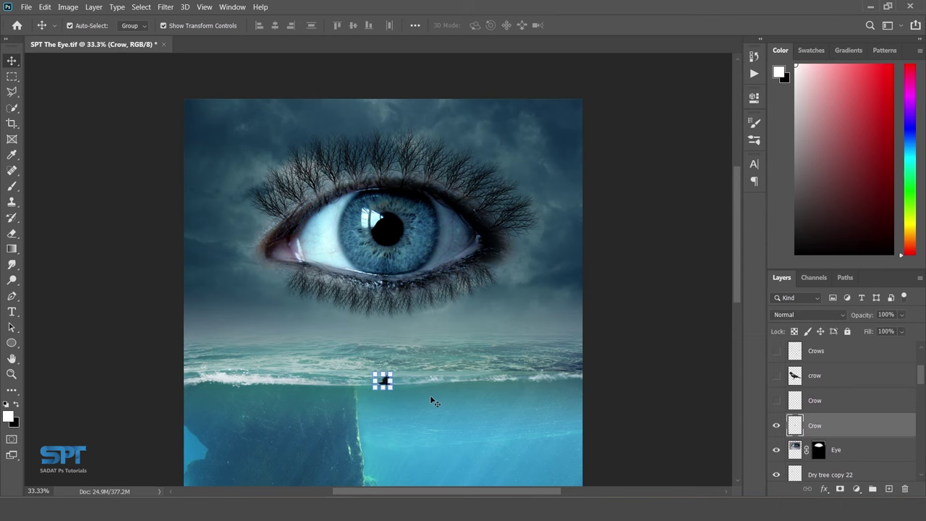
left_click(396, 373, "ctrl")
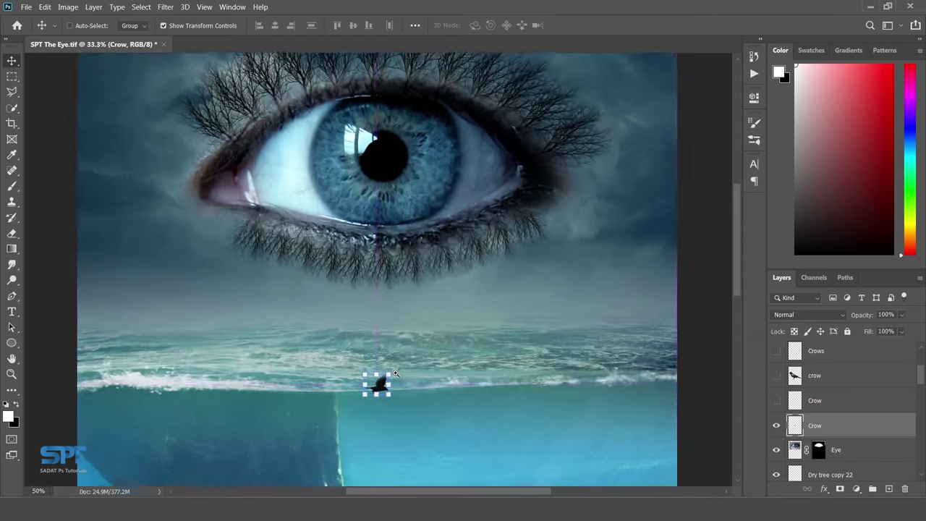
key("ctrl+t")
left_click_drag(323, 326, 519, 196)
mouse_move(552, 164)
left_mouse_down()
mouse_move(373, 346)
mouse_move(533, 205)
left_mouse_up()
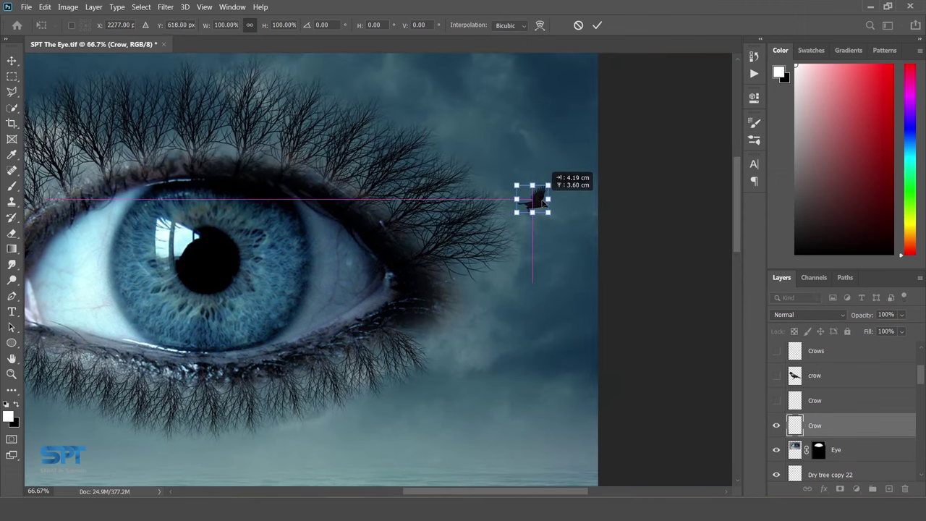
scroll(544, 201, "up", 2)
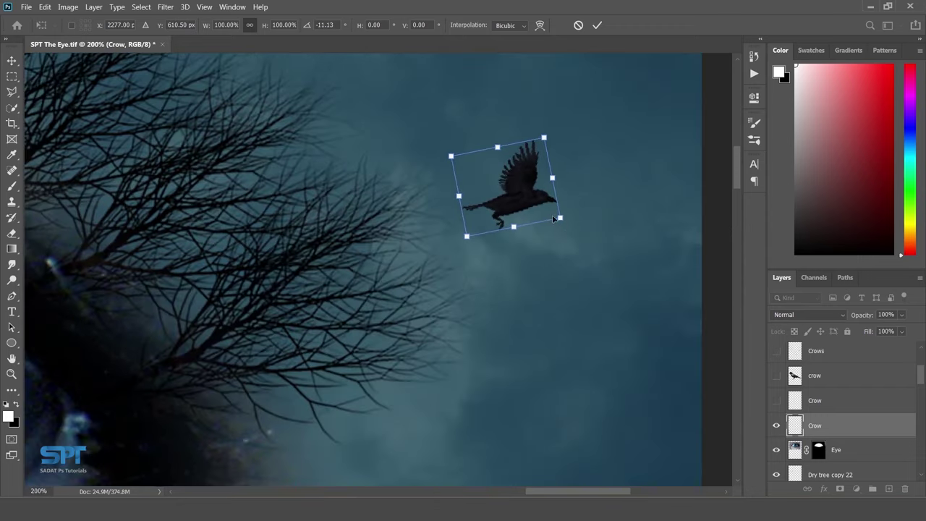
left_click_drag(526, 198, 520, 186)
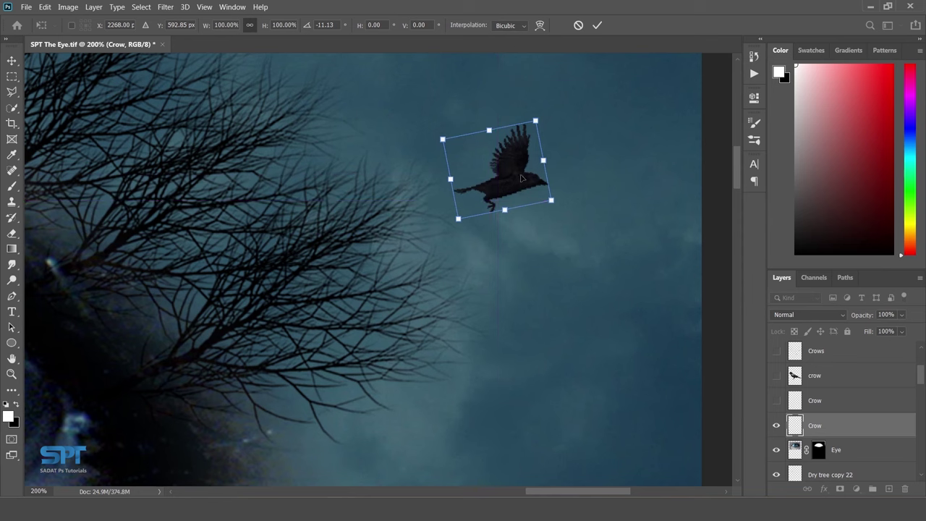
key("Return")
scroll(528, 195, "down", 1)
scroll(539, 217, "down", 2)
scroll(548, 232, "down", 1)
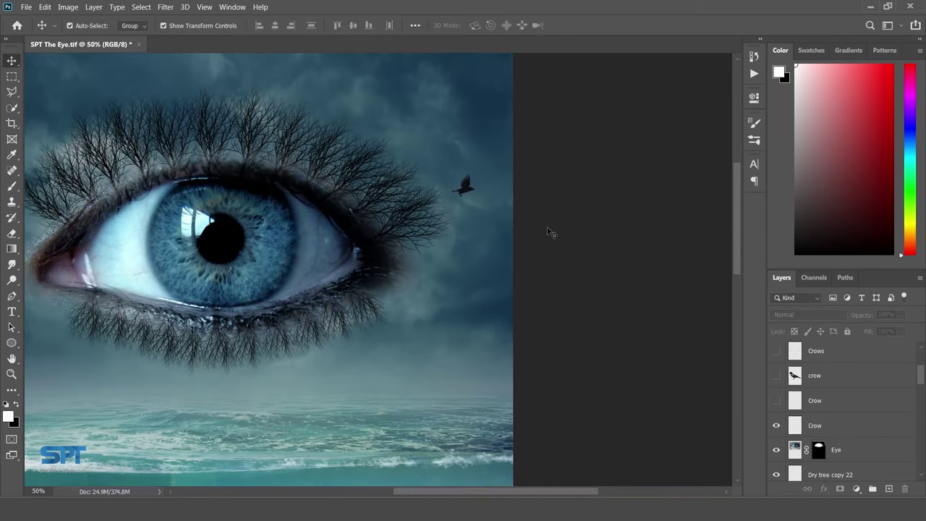
left_click_drag(547, 232, 578, 258)
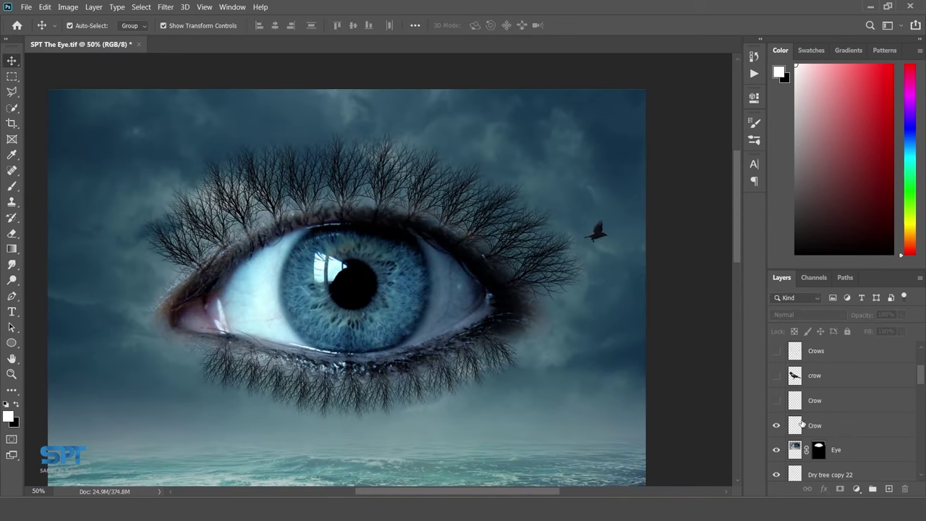
- Show the second Crow layer and move that crow into the sky left of the eye
left_click(812, 407)
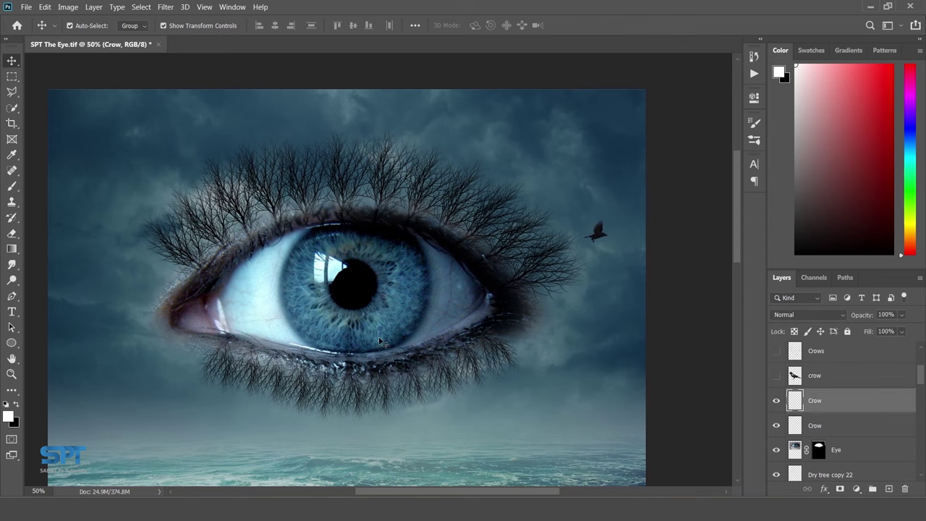
left_click_drag(378, 339, 374, 272)
key("ctrl+t")
mouse_move(352, 417)
left_mouse_down()
mouse_move(239, 231)
mouse_move(231, 252)
left_mouse_up()
scroll(239, 232, "up", 3)
key("Return")
scroll(340, 311, "down", 5)
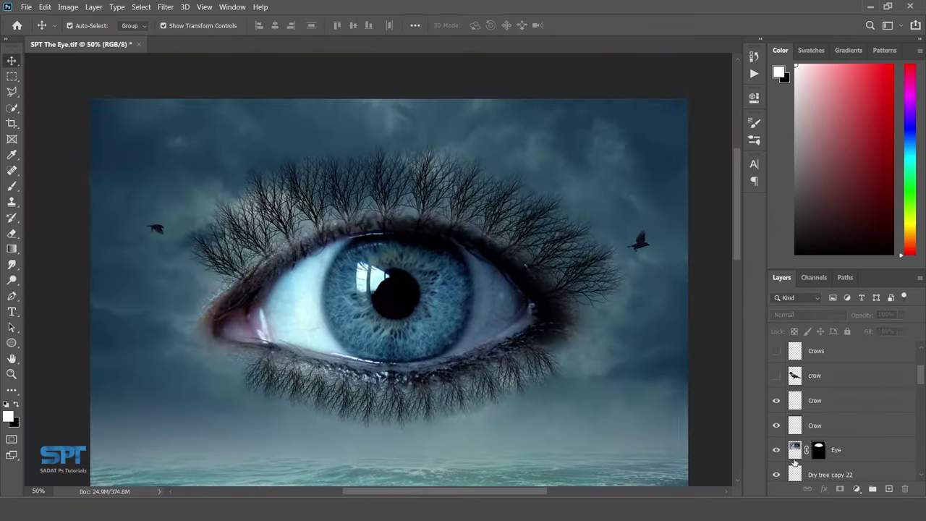
- Shrink a crow to about 2.3%, perch it on the tree branches, and blacken it with Levels
scroll(375, 318, "up", 5)
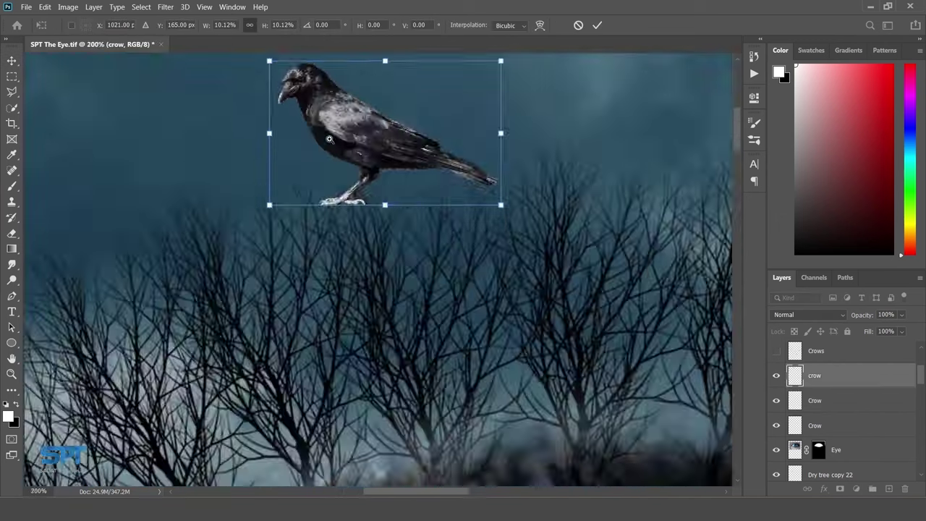
left_click_drag(502, 58, 417, 268)
left_click_drag(376, 289, 369, 310)
left_click(68, 7)
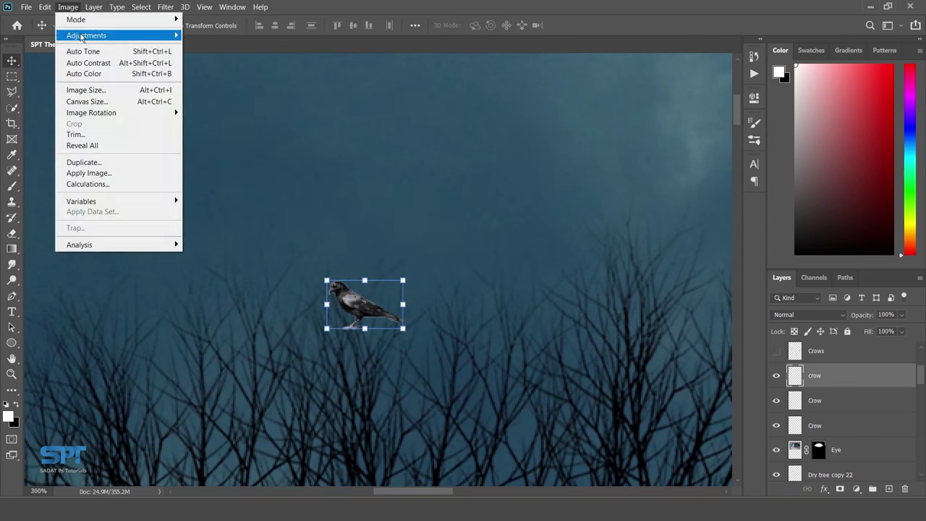
left_click(217, 34)
left_click_drag(741, 321, 595, 320)
left_click(789, 152)
left_click(422, 322, "ctrl")
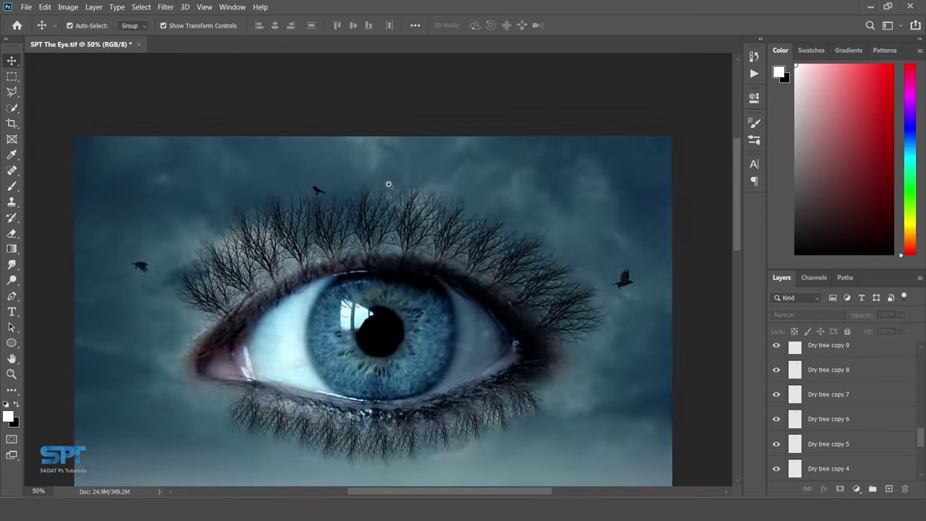
- Show the Crows layer, shrink the flock, and darken it to black silhouettes with Levels
left_click(775, 394)
left_click(831, 395)
key("ctrl+t")
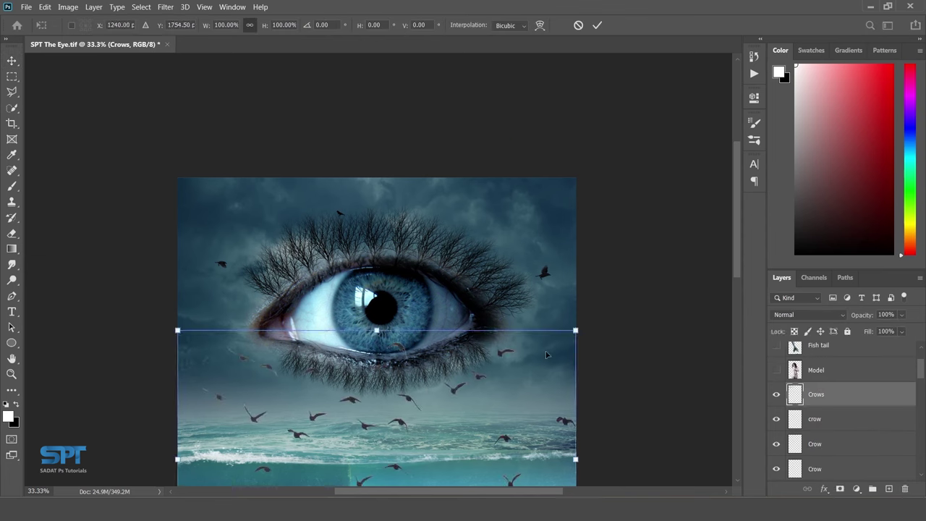
left_click_drag(507, 143, 299, 196)
key("ctrl+1")
left_click_drag(416, 172, 379, 194)
left_click(68, 7)
left_click(217, 46)
left_click(788, 153)
key("ctrl+t")
key("Return")
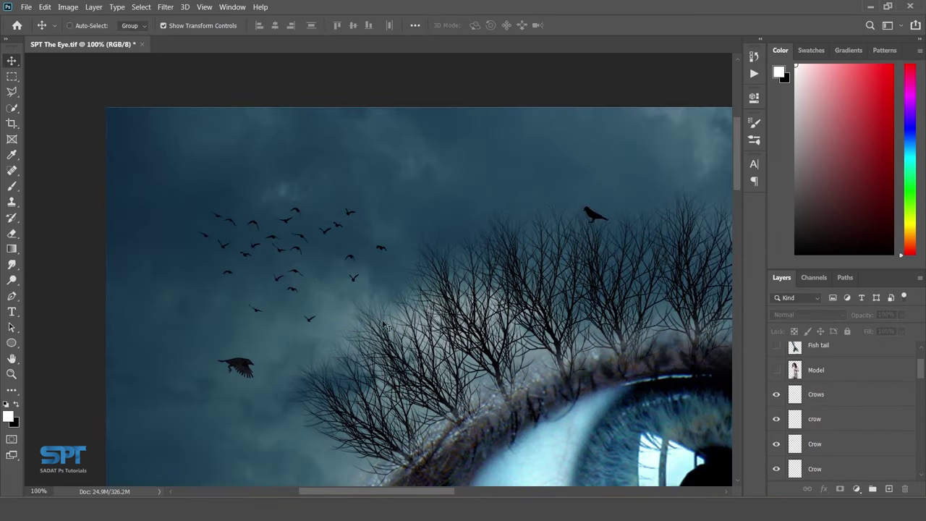
key("ctrl+0")
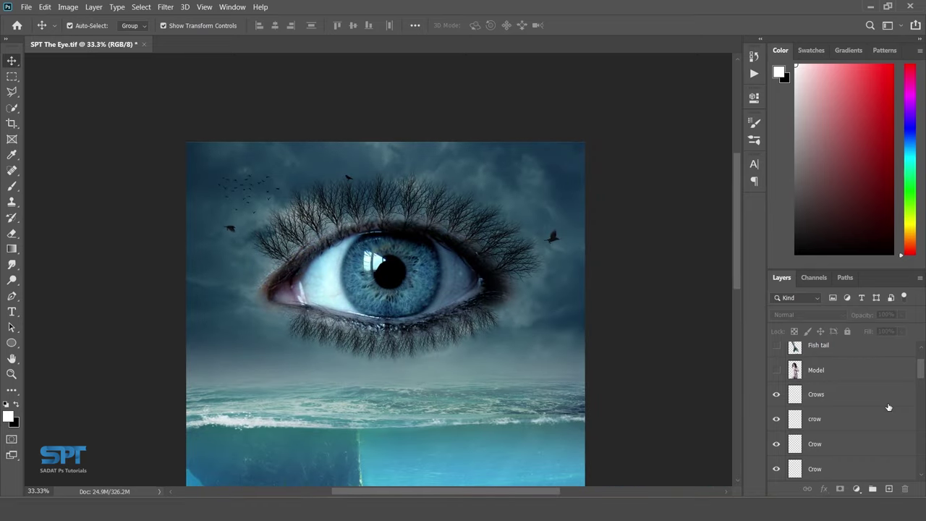
- Show the Model layer, scale her to about 38.86%, and place her at the waterline below the eye
left_click(777, 370)
left_click(832, 369)
key("ctrl+t")
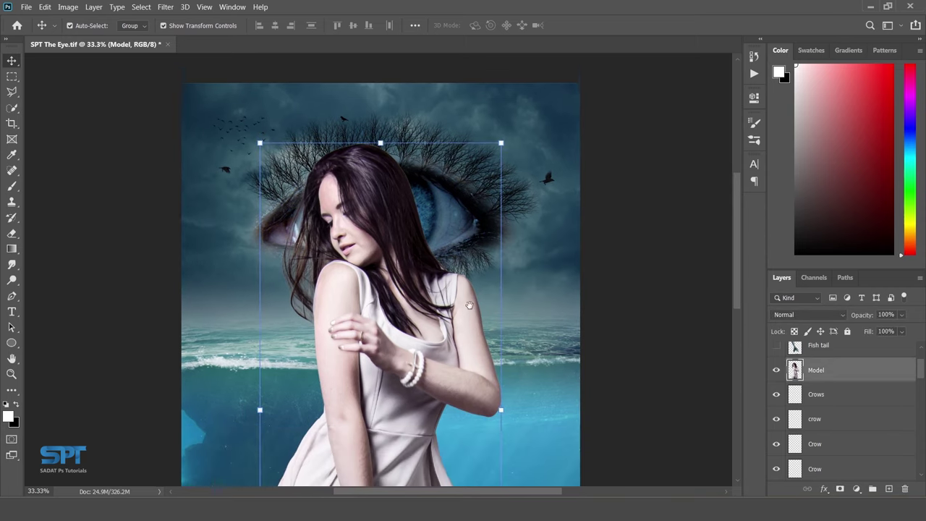
key("ctrl+minus")
left_click_drag(424, 310, 451, 313)
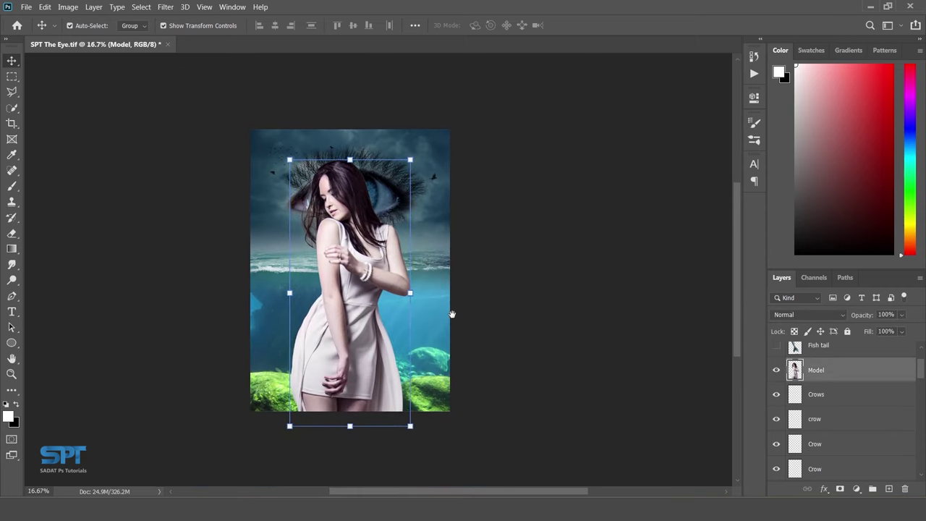
left_click_drag(410, 160, 351, 230)
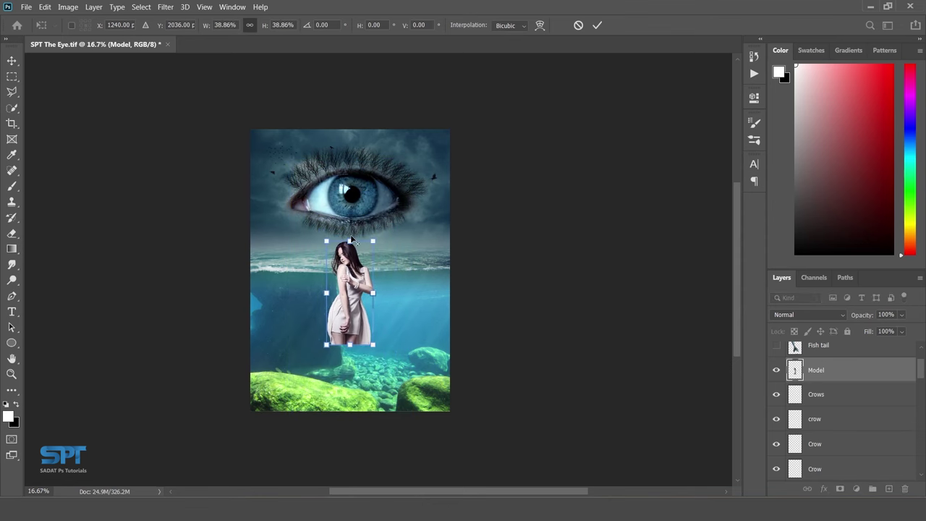
key("Return")
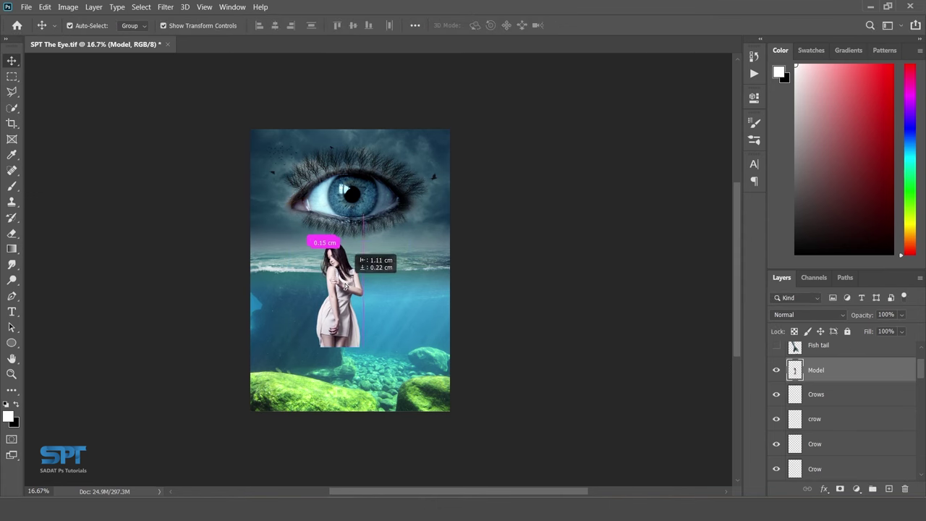
left_click_drag(345, 280, 345, 280)
scroll(820, 371, "up", 2)
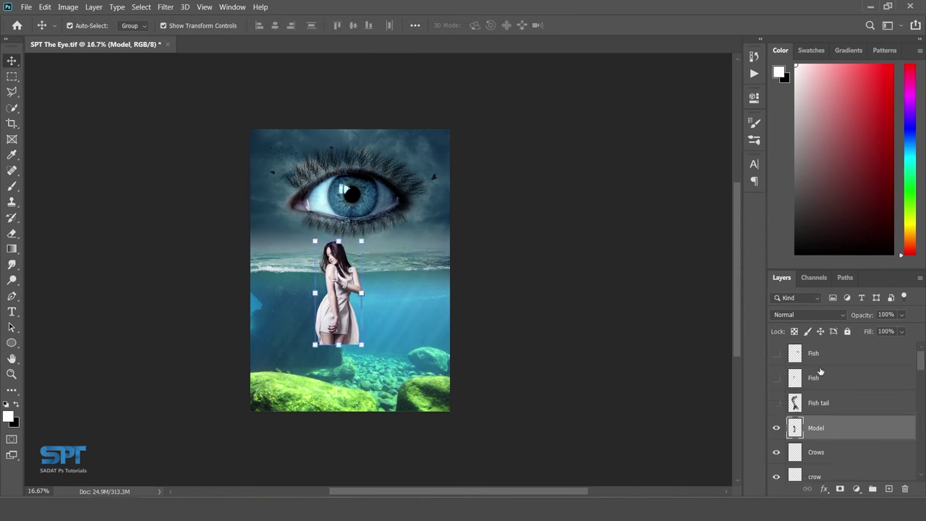
- Show the Fish tail layer and scale it down to about 44%
left_click(814, 403)
left_click(776, 403)
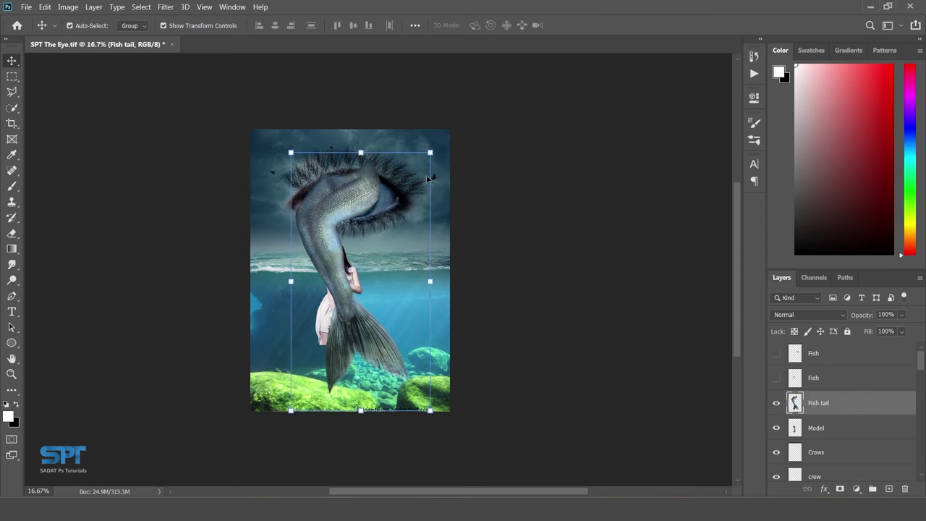
left_click_drag(431, 152, 344, 313)
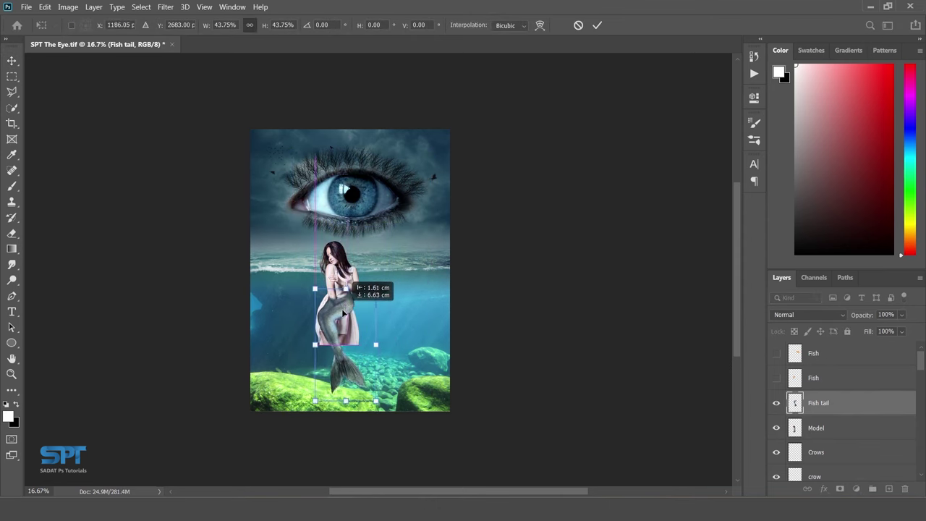
key("Return")
- Scale the model to about 75%, flip her horizontally and nudge her into place
scroll(343, 313, "up", 2)
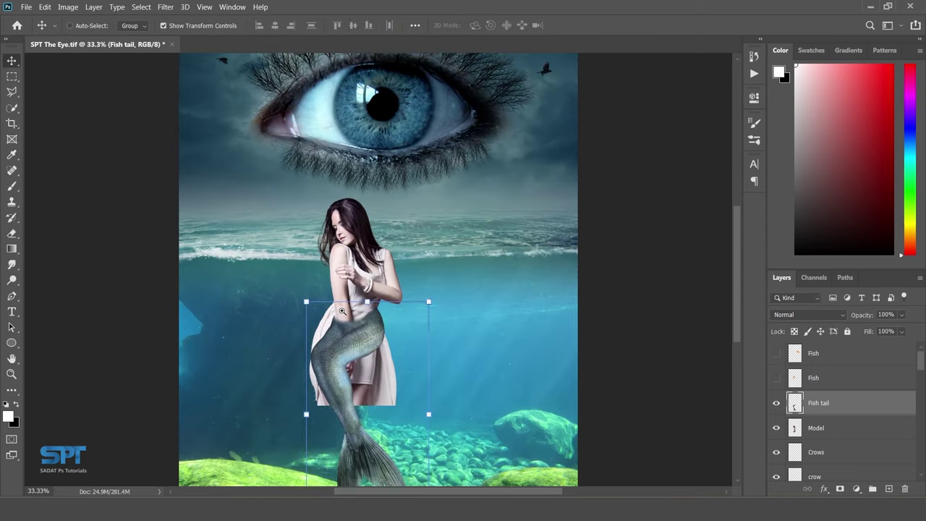
scroll(354, 320, "up", 2)
scroll(354, 319, "up", 1)
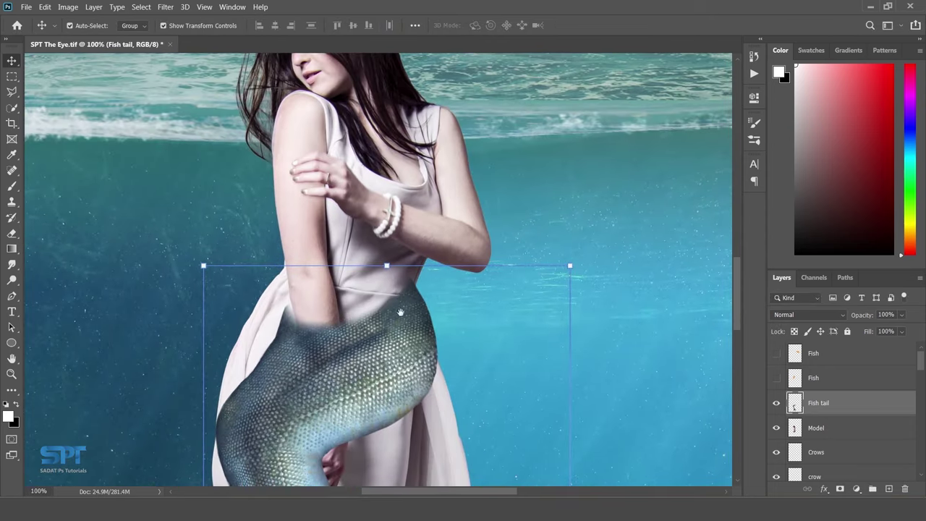
left_click(436, 226, "ctrl")
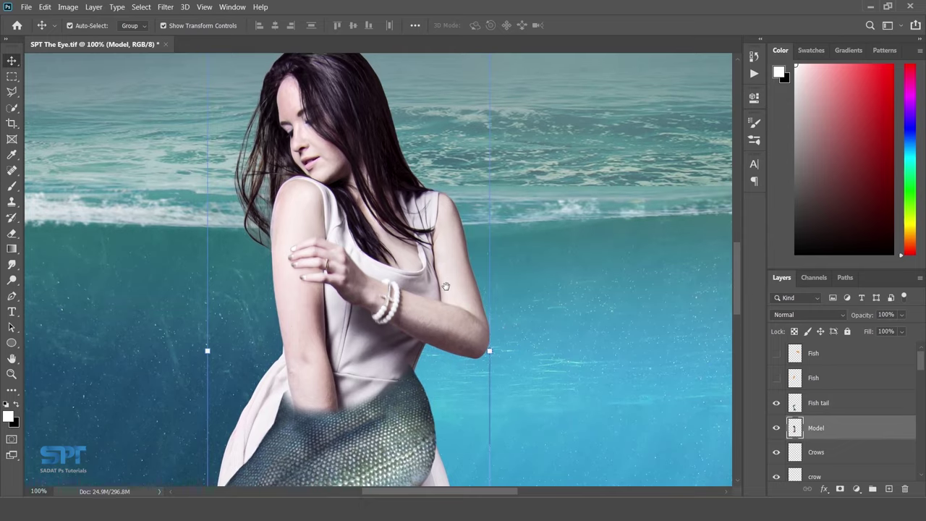
left_click_drag(447, 196, 447, 299)
left_click_drag(489, 87, 424, 151)
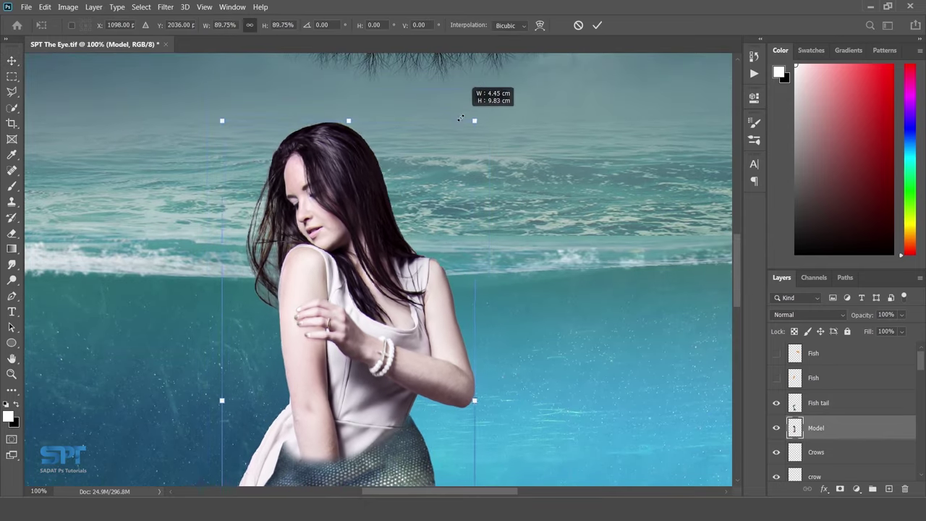
right_click(398, 292)
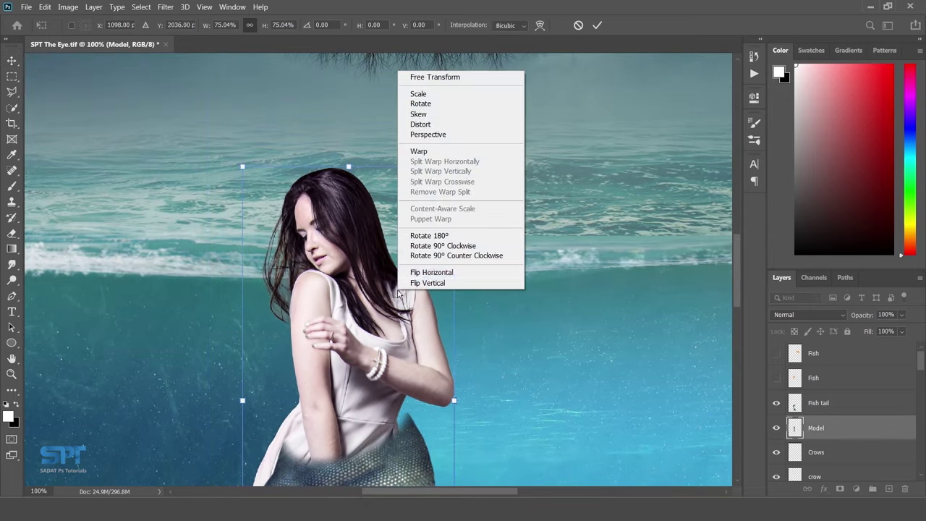
left_click(425, 274)
scroll(411, 371, "down", 5)
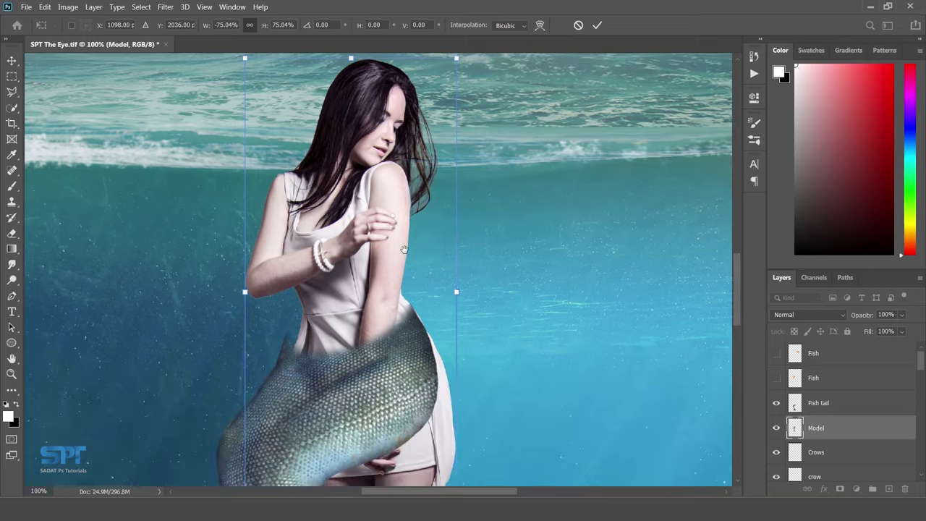
scroll(390, 289, "up", 1, "alt")
left_click_drag(394, 273, 374, 248)
key("Return")
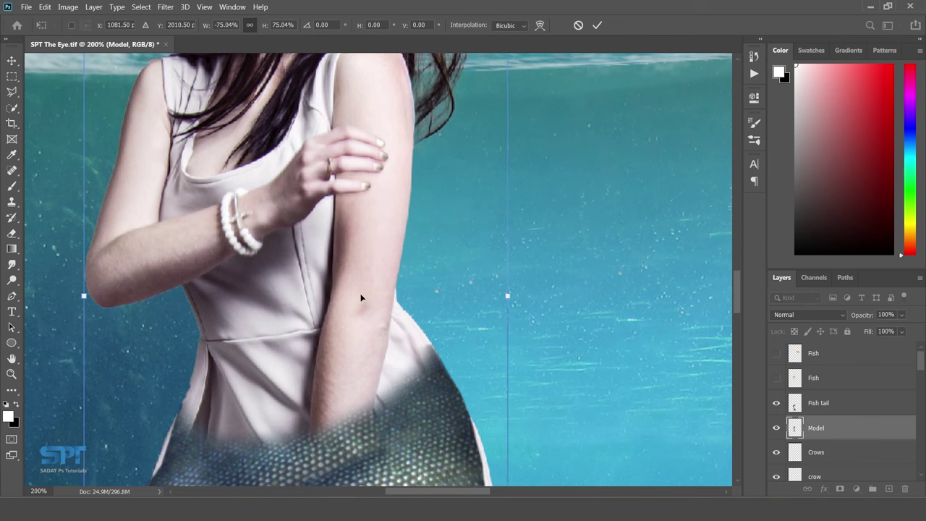
- Scale the model and fish tail together to about 76% and position them below the eye
scroll(361, 299, "down", 3)
scroll(361, 298, "down", 1)
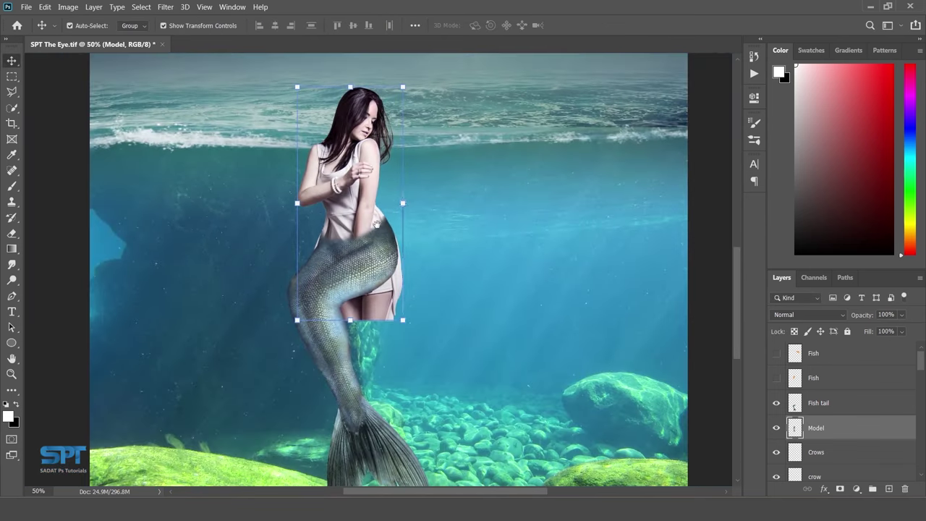
scroll(361, 299, "down", 1)
scroll(361, 298, "down", 1)
left_click(345, 311, "ctrl")
left_click(375, 237, "shift")
left_click_drag(375, 237, 389, 203)
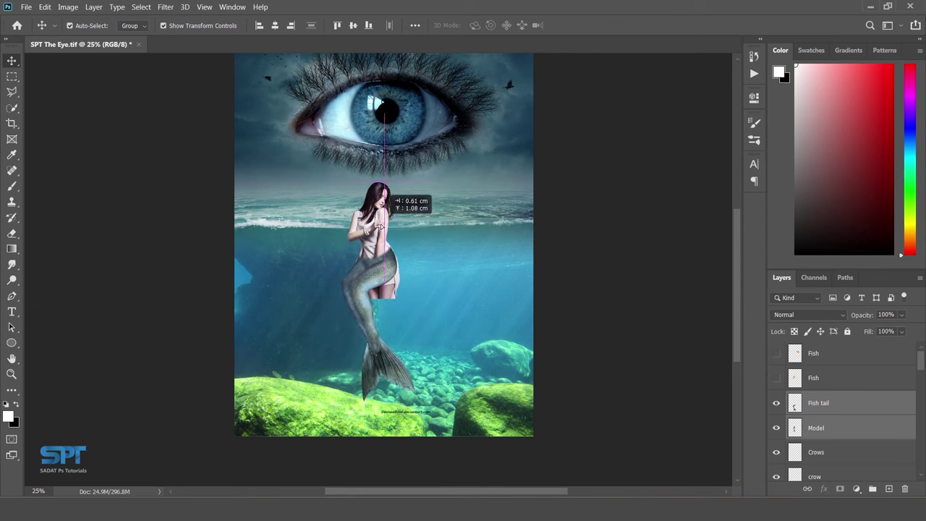
key("ctrl+t")
mouse_move(434, 174)
left_mouse_down()
mouse_move(414, 197)
mouse_move(419, 180)
left_mouse_up()
mouse_move(392, 230)
left_mouse_down()
mouse_move(408, 221)
mouse_move(355, 309)
left_mouse_up()
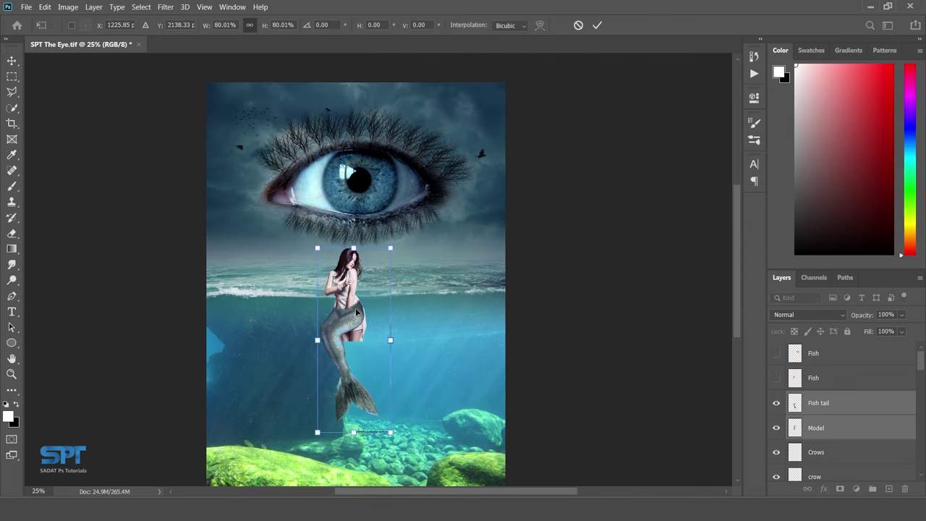
scroll(356, 311, "up", 1)
left_click_drag(406, 237, 405, 221)
mouse_move(358, 318)
left_mouse_down()
mouse_move(355, 330)
mouse_move(381, 319)
left_mouse_up()
key("Return")
- Hide the Fish tail layer and make the Model layer active
scroll(403, 240, "down", 3)
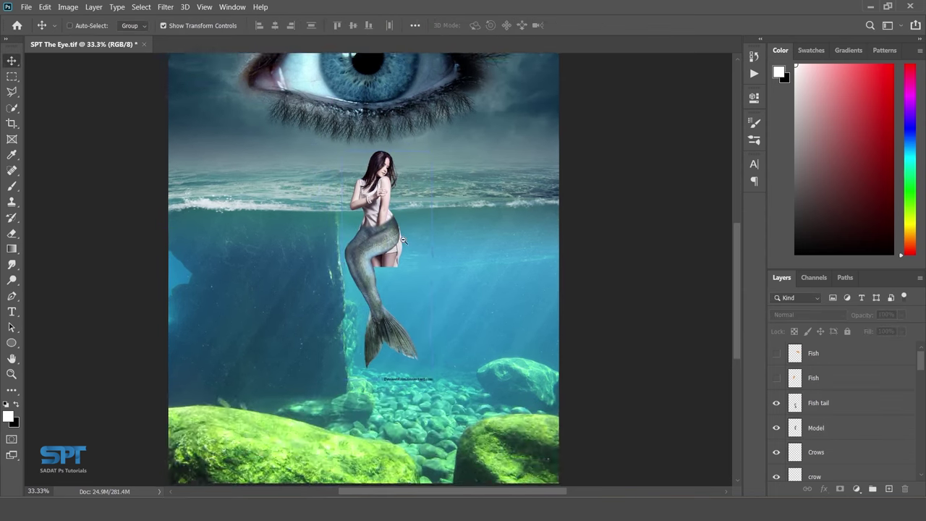
scroll(402, 240, "down", 1)
scroll(407, 275, "up", 1)
scroll(407, 275, "up", 3)
left_click(399, 340, "ctrl")
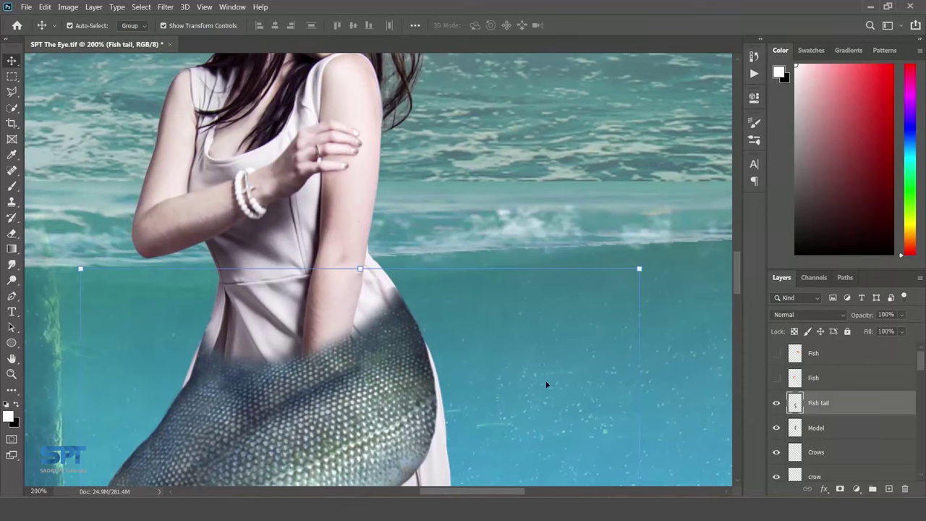
left_click(775, 403)
left_click(326, 346, "ctrl")
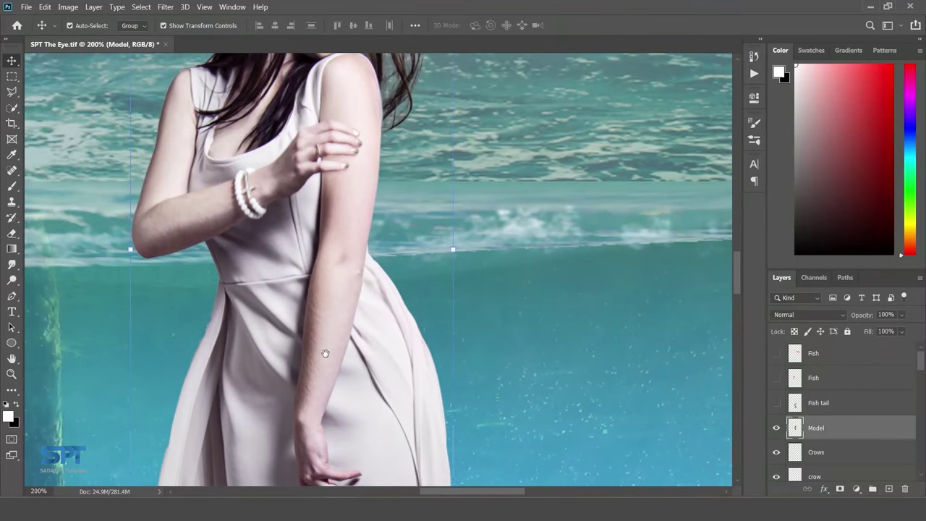
scroll(322, 289, "down", 3)
scroll(328, 289, "up", 2, "alt")
scroll(326, 311, "up", 3)
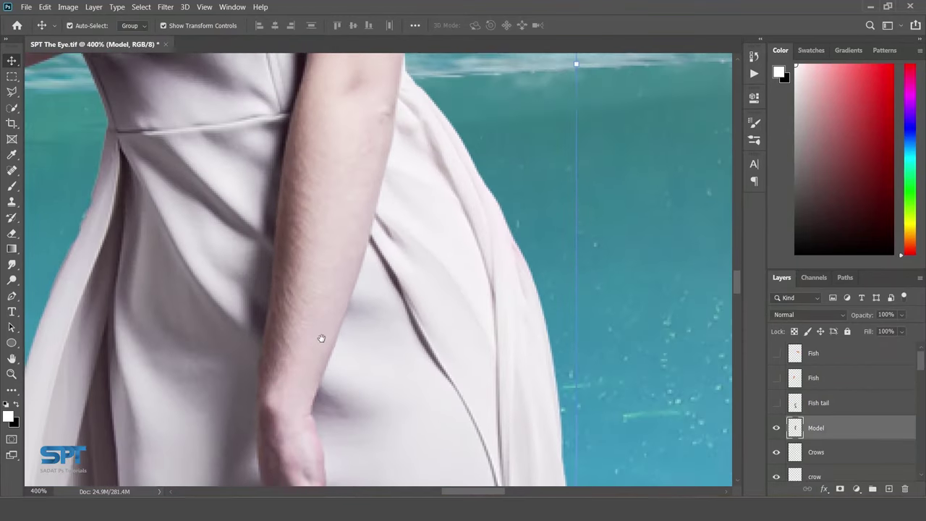
scroll(320, 337, "up", 1, "alt")
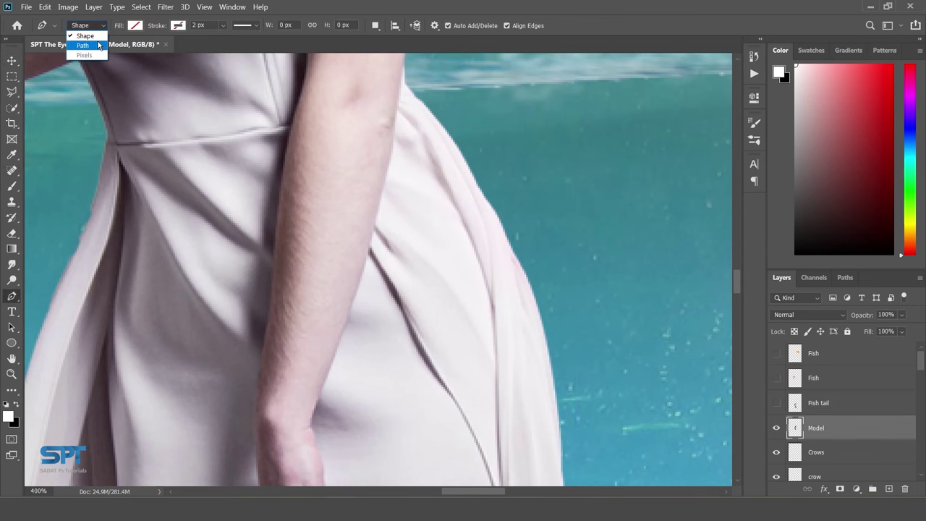
- Set the Pen tool to draw plain paths and frame the model's arm
left_click(83, 45)
scroll(340, 217, "up", 1, "alt")
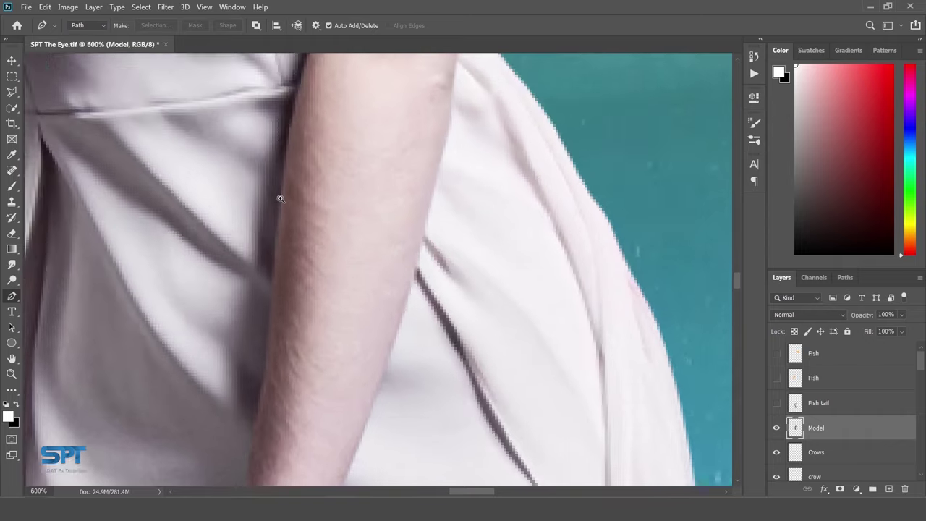
scroll(318, 188, "up", 2, "alt")
scroll(289, 151, "up", 2, "alt")
scroll(289, 151, "down", 2)
scroll(287, 283, "down", 1)
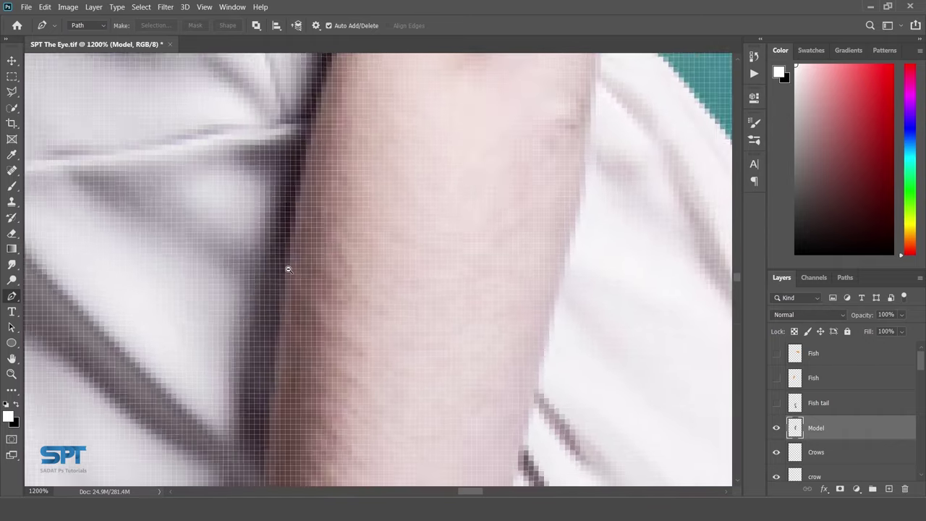
scroll(287, 283, "down", 1)
scroll(293, 197, "down", 1)
- Place pen anchors down the lowered arm's edge and along the hand
left_click(293, 191)
left_click_drag(298, 282, 299, 166)
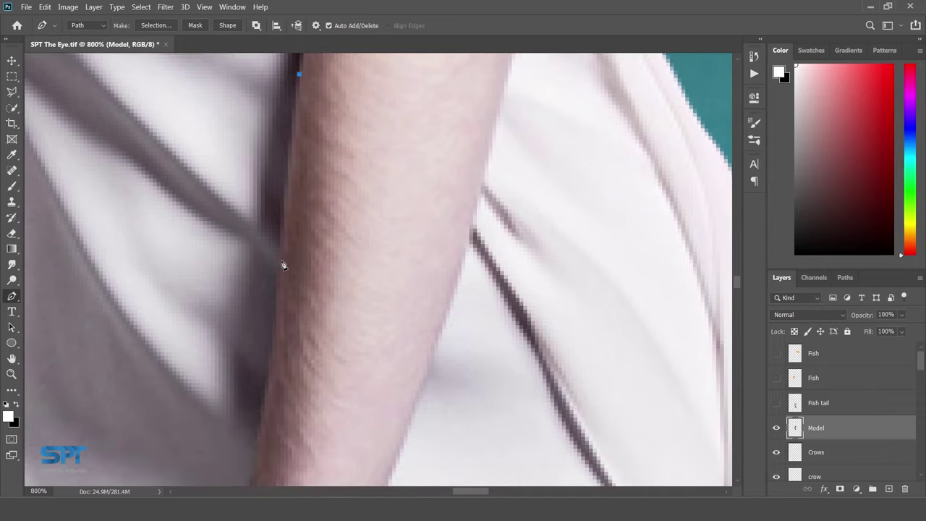
left_click(278, 295)
scroll(278, 296, "down", 3)
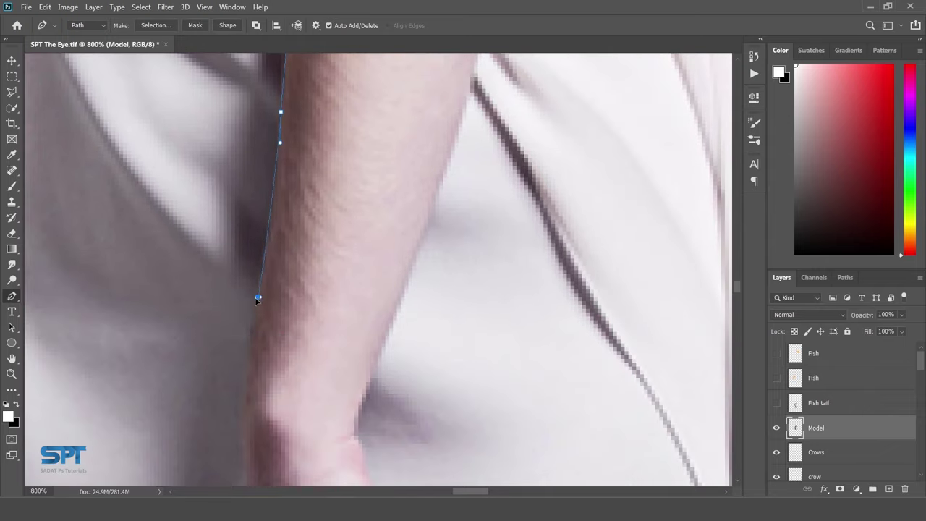
left_click(254, 323)
scroll(254, 324, "down", 2)
left_click(267, 347)
scroll(244, 274, "down", 2)
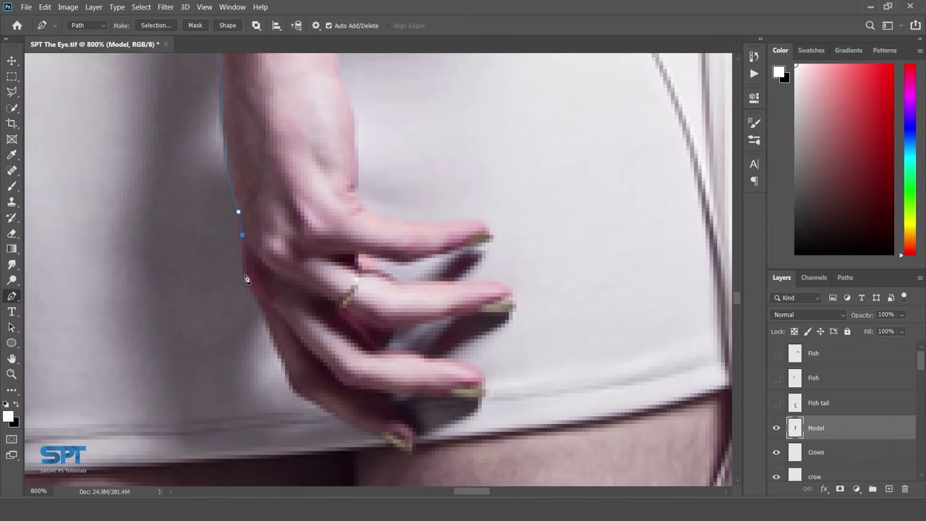
left_click(246, 278)
left_click_drag(246, 278, 234, 218)
left_click(251, 264)
left_click(261, 288)
left_click(269, 304)
key("ctrl+plus")
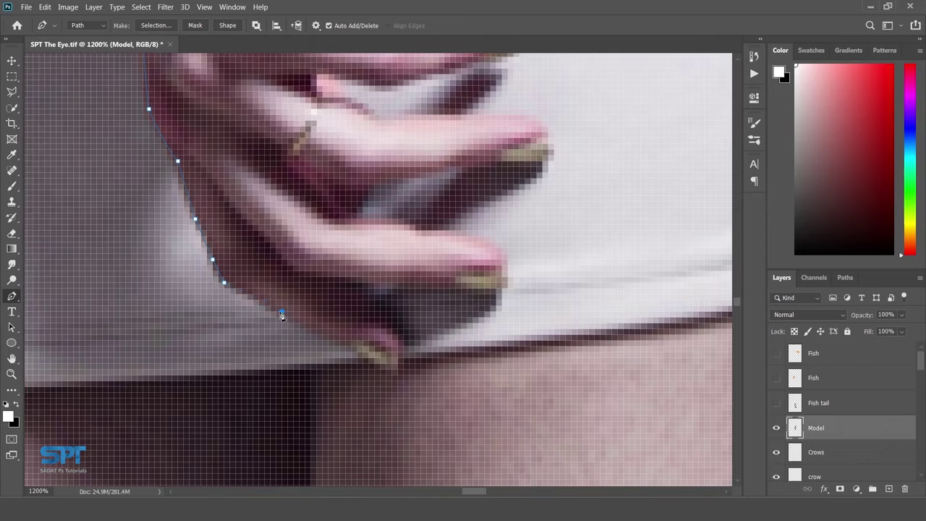
key("ctrl+minus")
- Continue the path around each fingertip, along the wrist and back up the arm
left_click(312, 323)
left_click(344, 341)
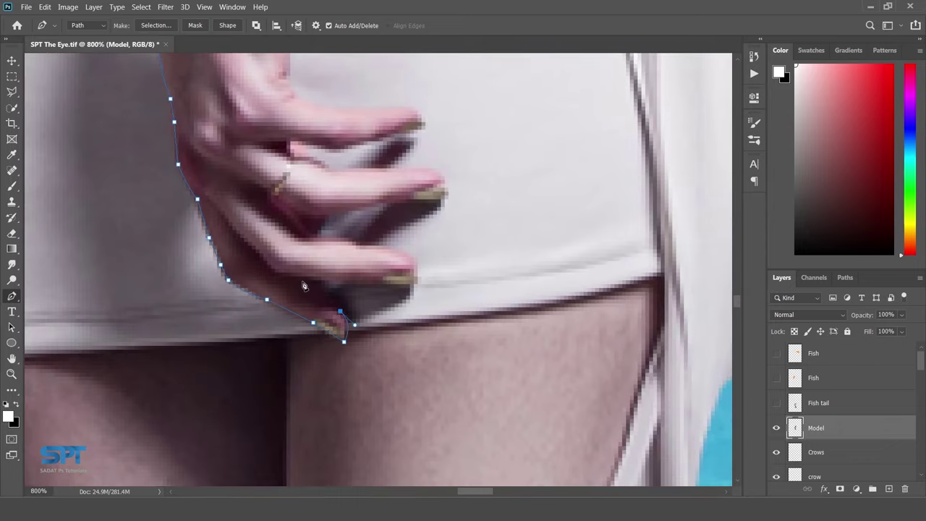
left_click_drag(297, 277, 382, 287)
scroll(404, 280, "right", 1)
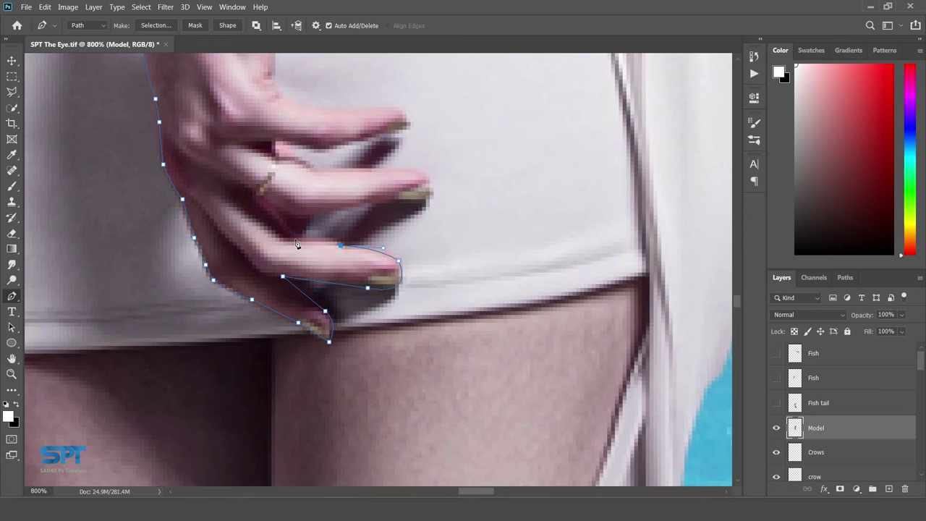
scroll(296, 243, "up", 1)
left_click_drag(302, 256, 306, 243)
left_click(364, 250)
left_click_drag(425, 240, 405, 256)
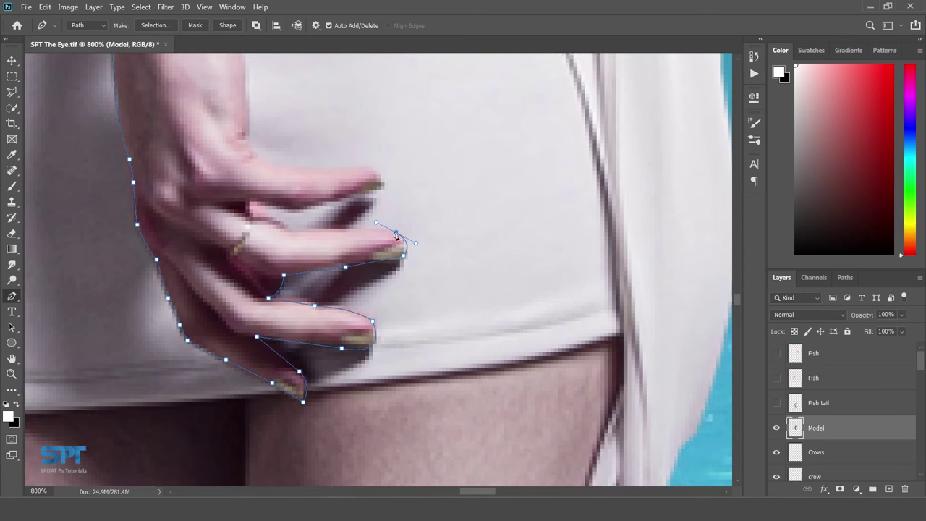
scroll(248, 207, "up", 1)
scroll(248, 208, "right", 1)
left_click_drag(289, 249, 302, 237)
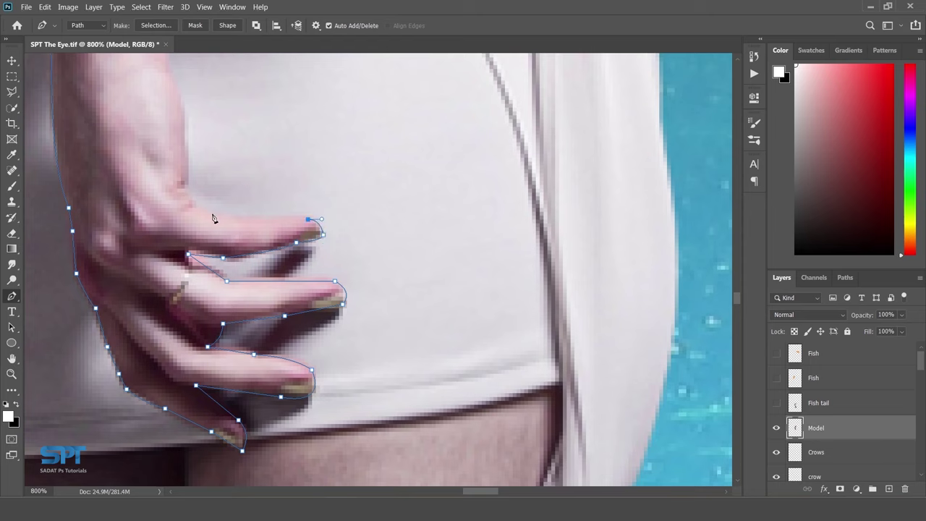
scroll(213, 219, "up", 2)
scroll(244, 262, "up", 2)
scroll(244, 262, "up", 1)
left_click_drag(243, 344, 242, 327)
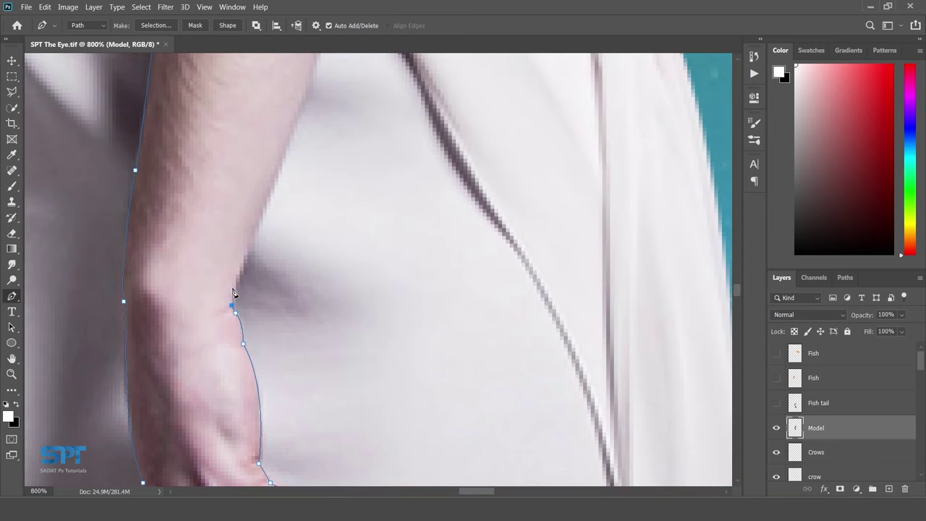
scroll(233, 292, "up", 3)
scroll(268, 347, "up", 2)
left_click(306, 221)
scroll(305, 221, "up", 2)
left_click(322, 142)
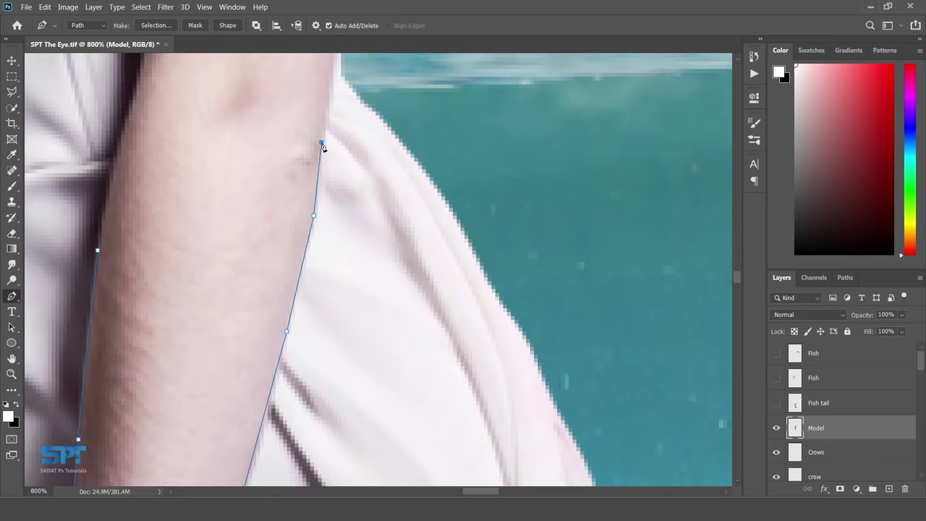
scroll(323, 146, "up", 2)
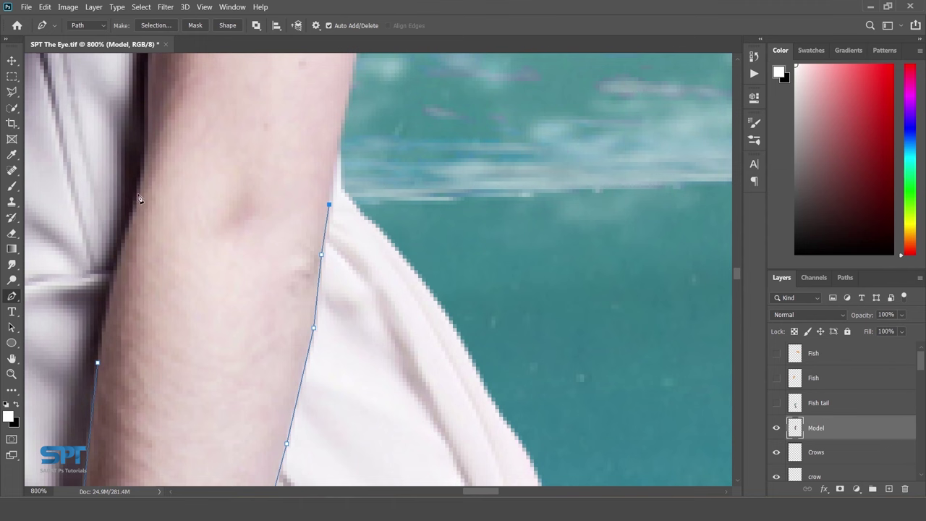
- Turn the arm path into a 0-feather selection, copy it to Layer 1, and zoom out
right_click(202, 296)
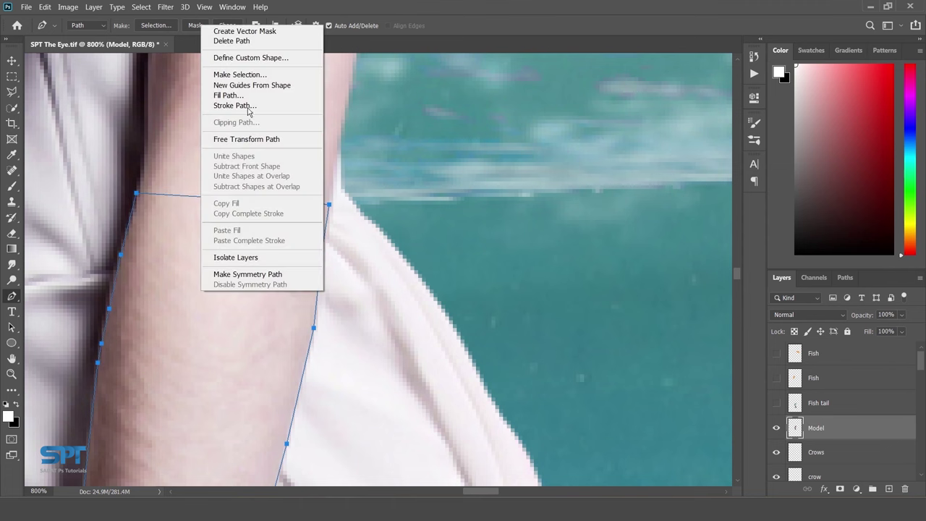
left_click(248, 75)
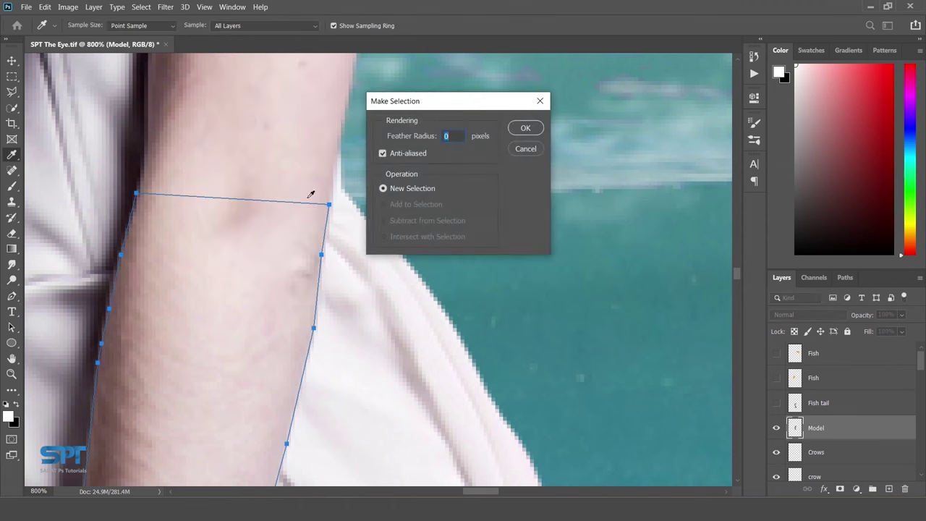
left_click(526, 128)
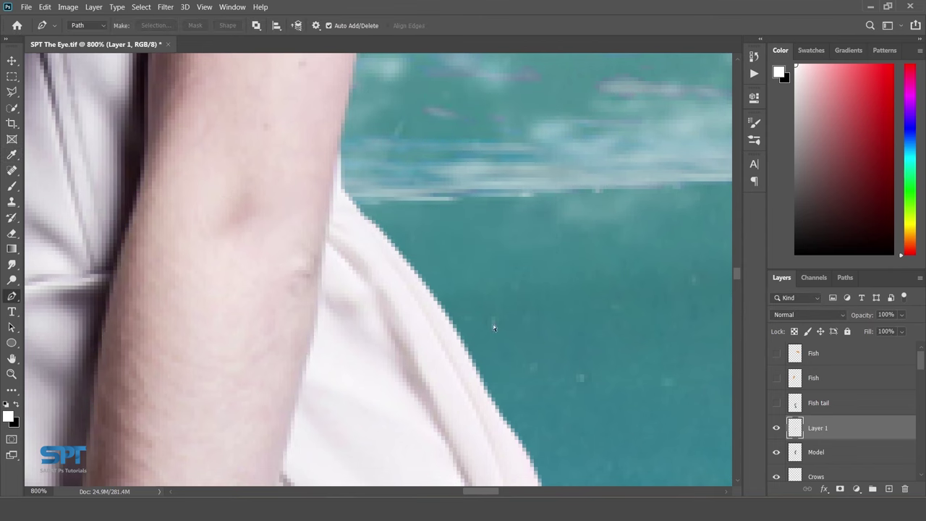
scroll(390, 267, "down", 3, "alt")
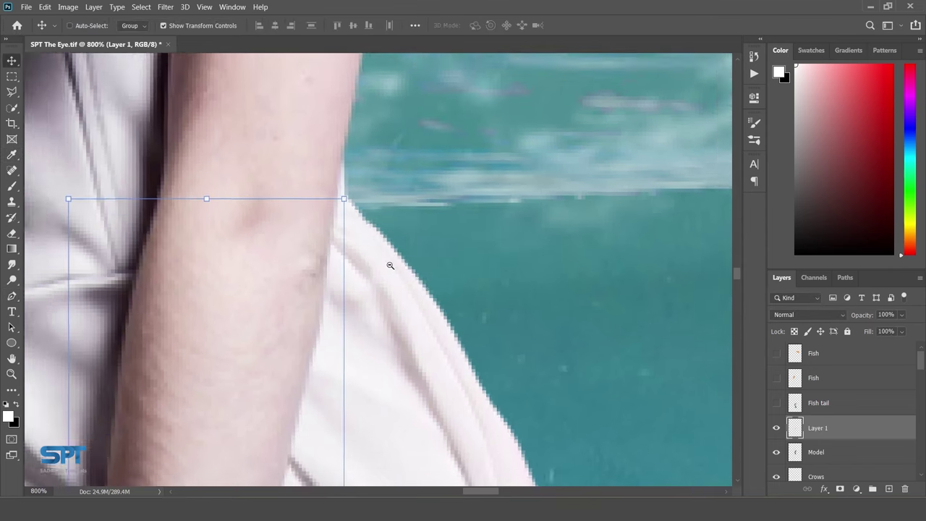
scroll(390, 267, "down", 2, "alt")
scroll(390, 268, "down", 2, "alt")
scroll(389, 266, "down", 3, "alt")
scroll(389, 266, "down", 1, "alt")
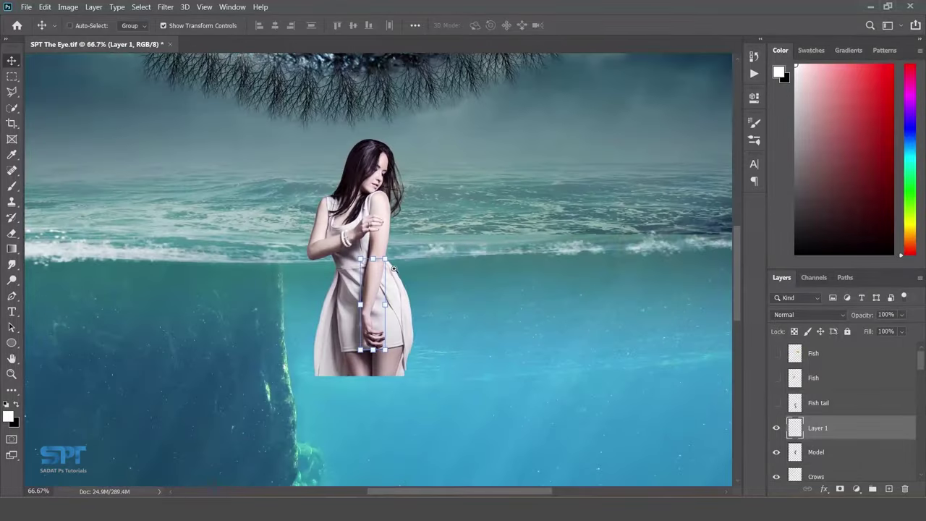
- Show the Fish tail layer, move Layer 1 above it, and frame the mermaid
left_click(776, 403)
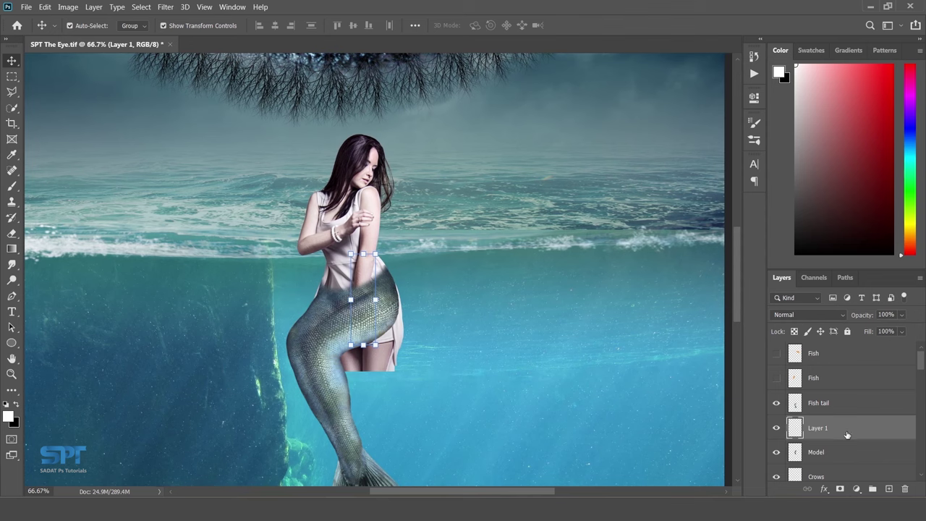
left_click_drag(830, 432, 844, 401)
left_click(496, 312)
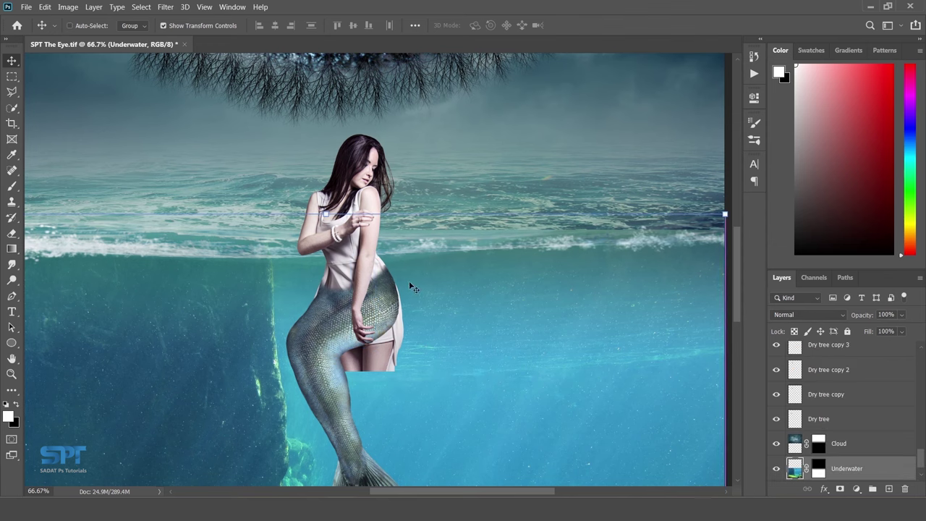
left_click(391, 284, "ctrl")
mouse_move(371, 282)
left_mouse_down()
mouse_move(383, 258)
mouse_move(358, 223)
left_mouse_up()
left_click(385, 259, "alt")
- Add a layer mask to Model and set up a smaller brush at 100% hardness
left_click(353, 211)
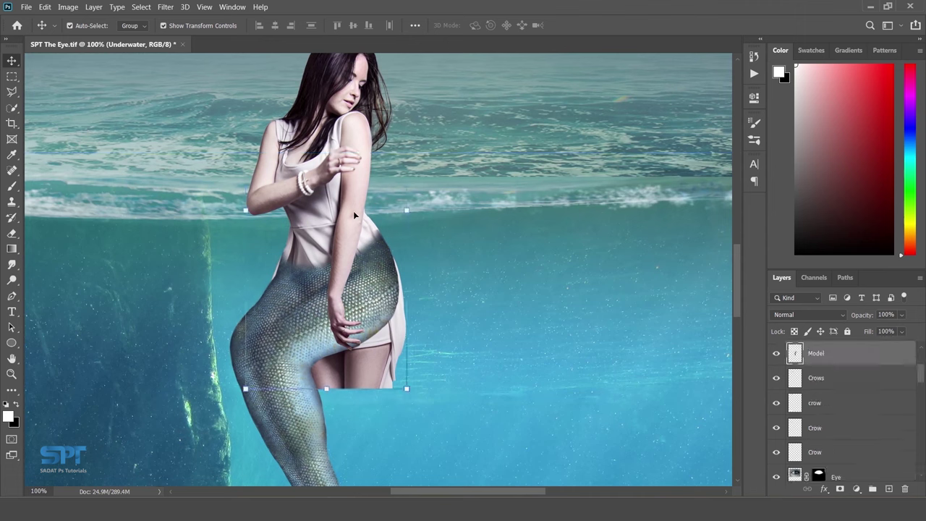
left_click(839, 489)
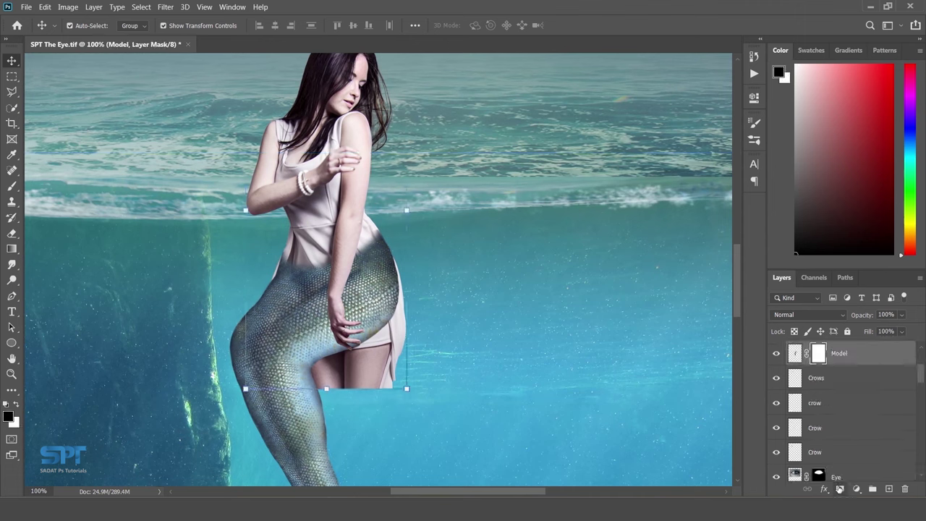
left_click(12, 186)
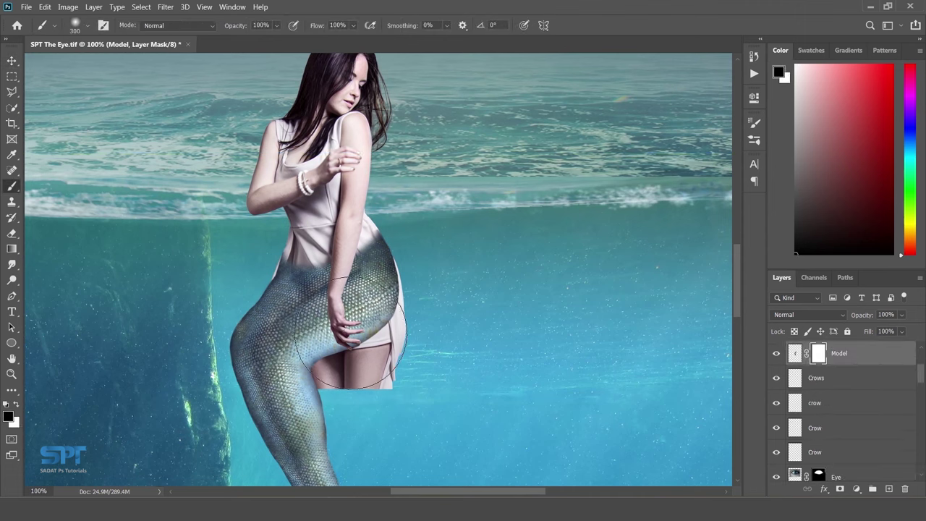
right_click(449, 338)
left_click_drag(462, 269, 542, 268)
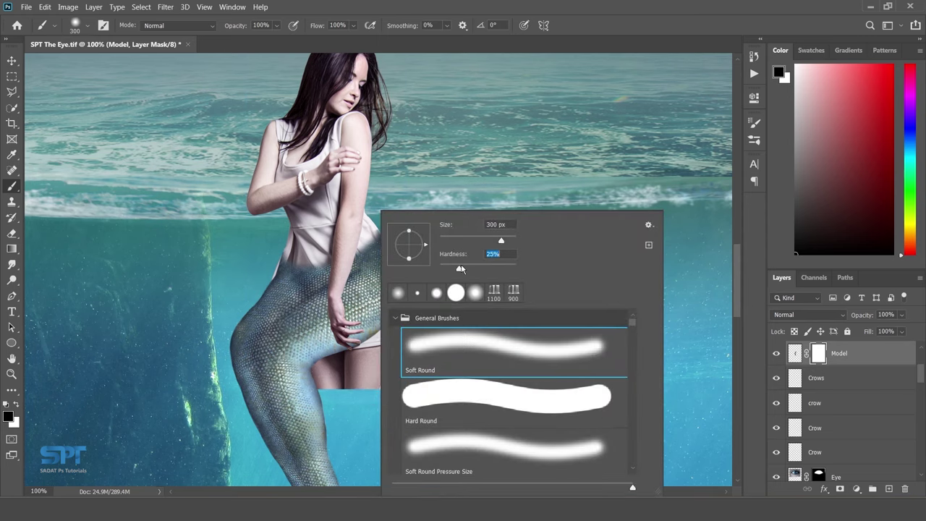
left_click_drag(512, 242, 498, 243)
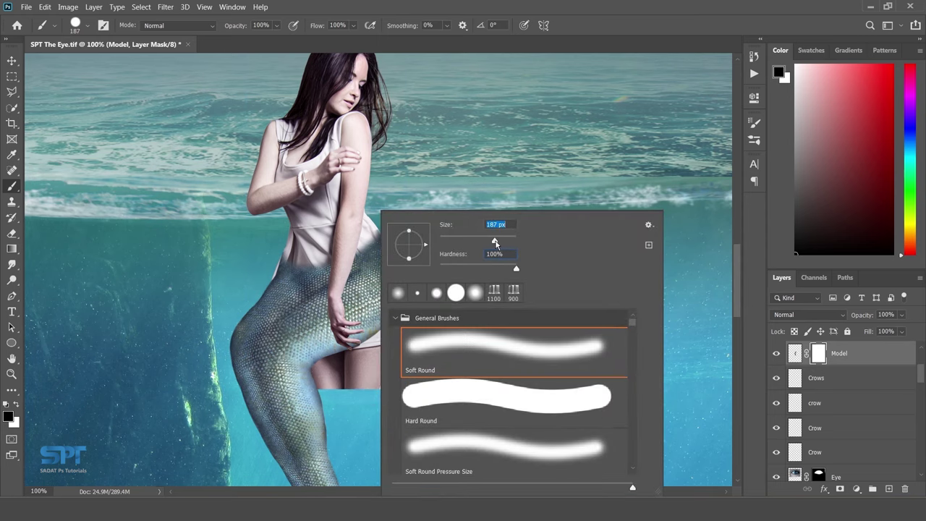
left_click(340, 376)
- Paint out the leftover dress around the tail on the mask, using an 80 px brush for the last sliver
left_click_drag(358, 398, 393, 365)
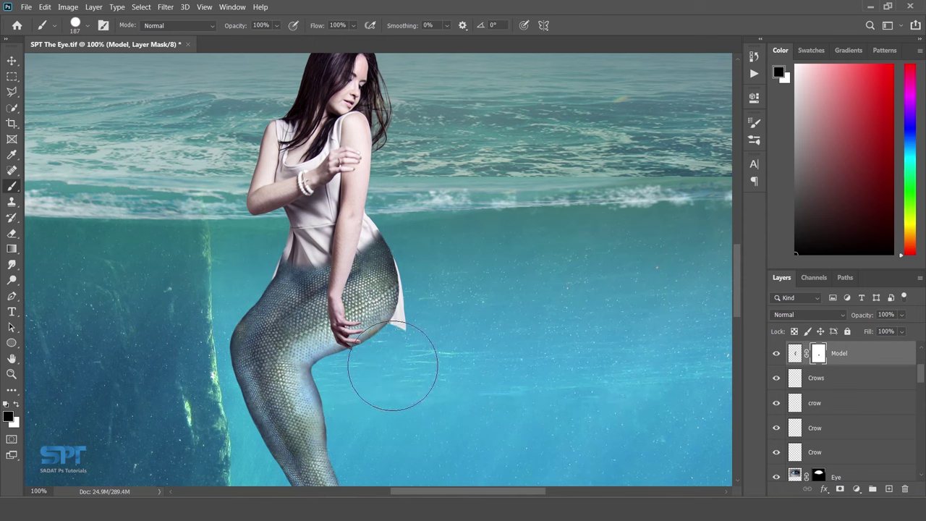
scroll(392, 365, "up", 1)
scroll(392, 365, "up", 1)
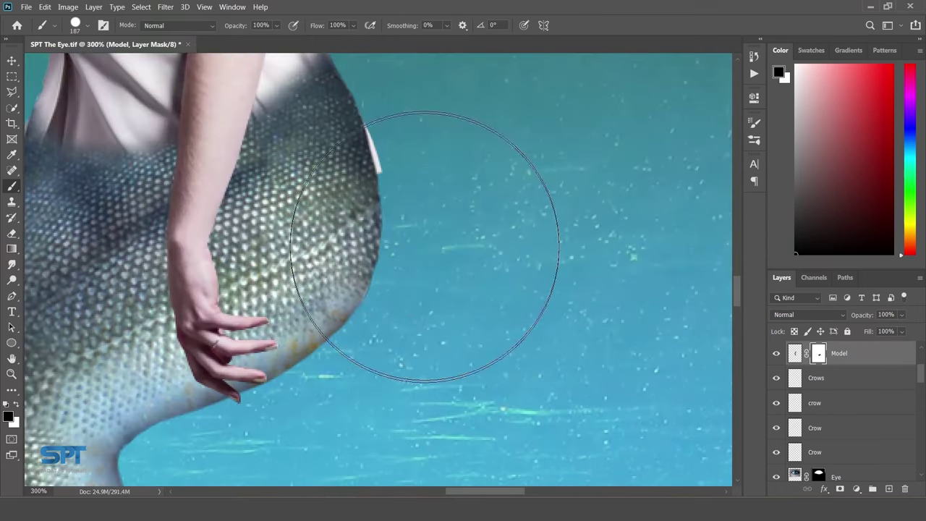
scroll(438, 314, "left", 5)
scroll(438, 314, "up", 1)
left_click_drag(151, 289, 167, 264)
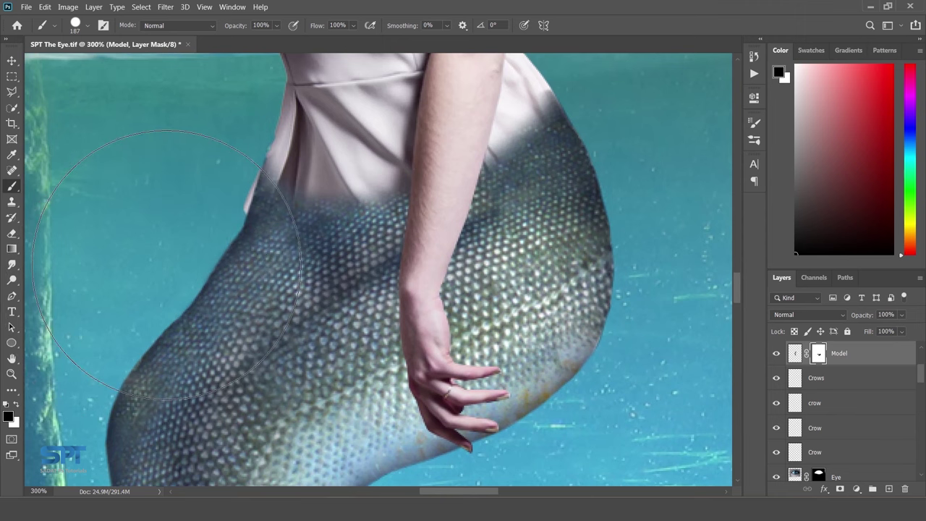
key("bracketleft")
key("bracketleft")
key("bracketleft")
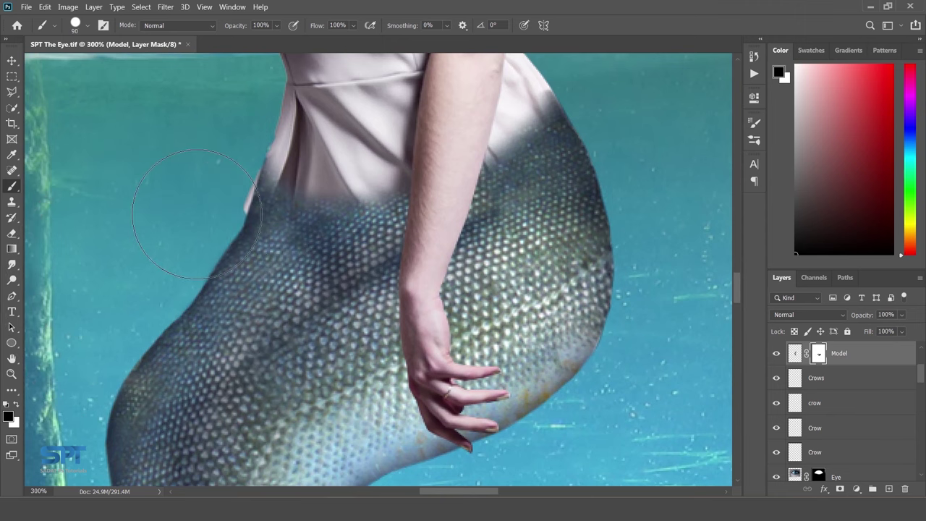
left_click_drag(199, 213, 203, 186)
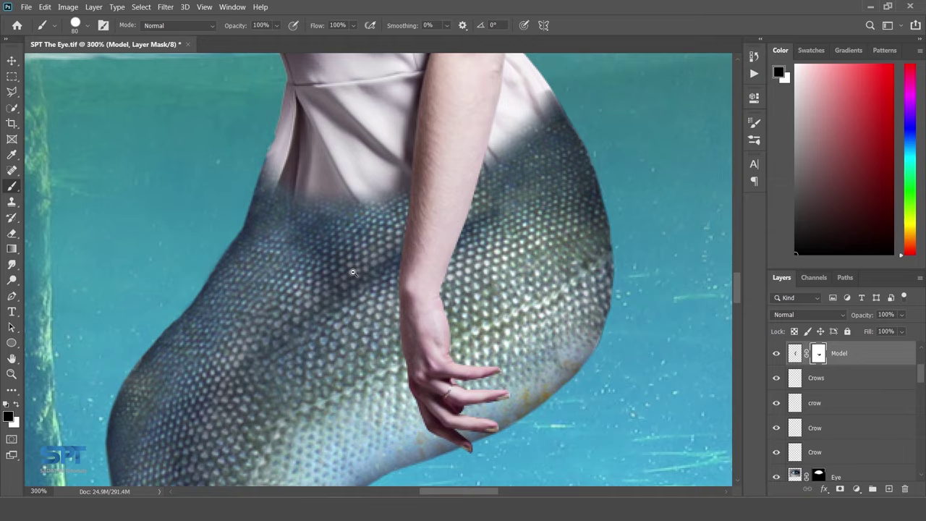
left_click(369, 239, "alt")
left_click(407, 217, "alt")
left_click_drag(408, 225, 389, 263)
left_click(389, 264, "ctrl")
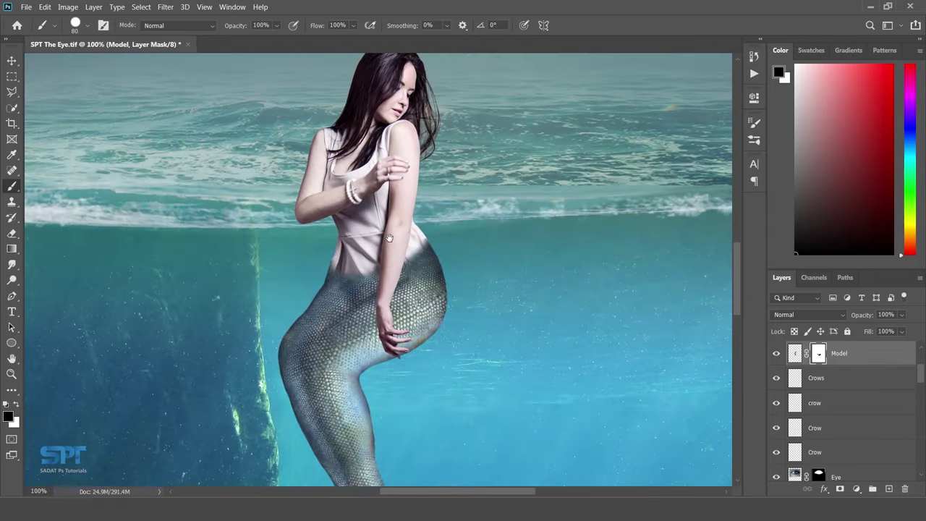
left_click(14, 65)
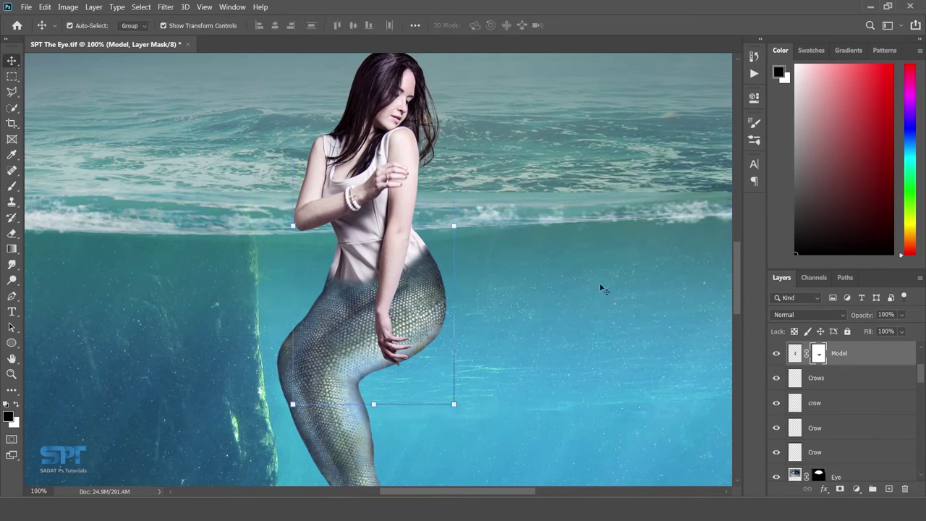
- Apply a Color Balance of about -26/+12/+37 to the Model layer's pixels
left_click(796, 353)
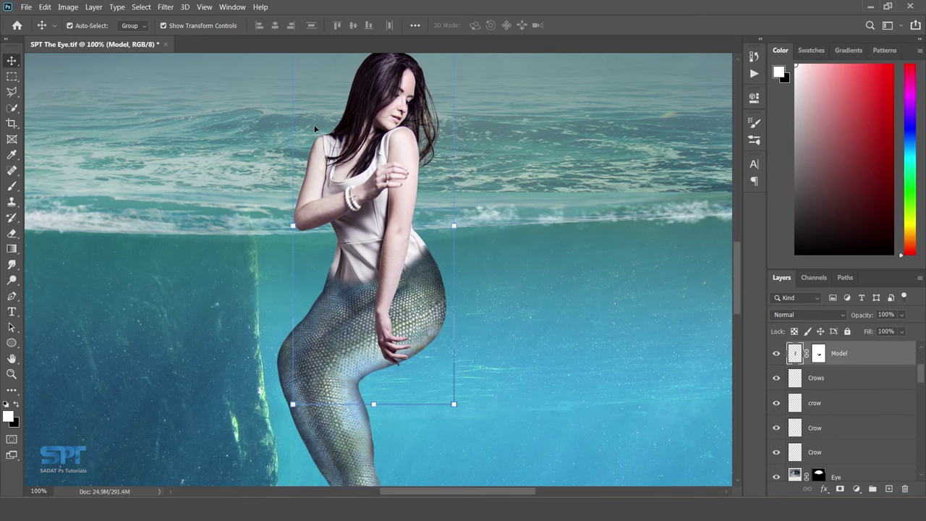
scroll(437, 168, "up", 1)
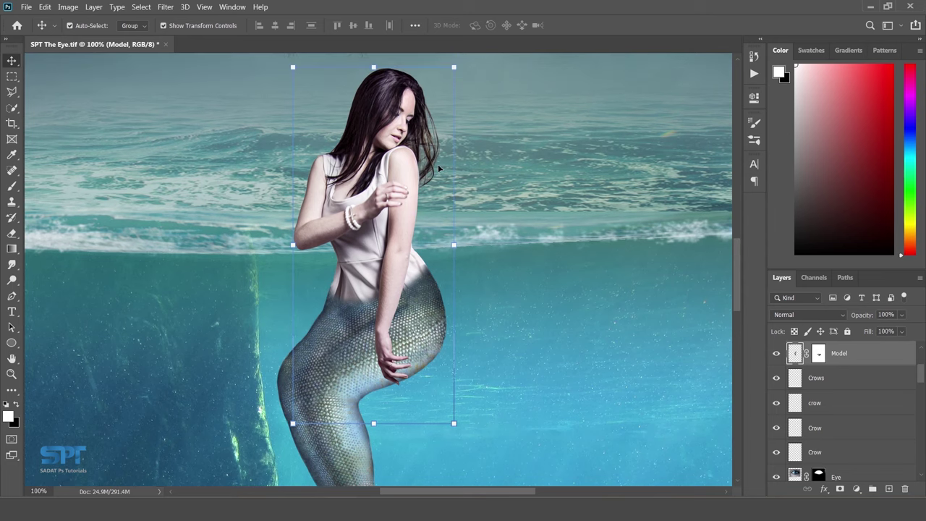
left_click(68, 7)
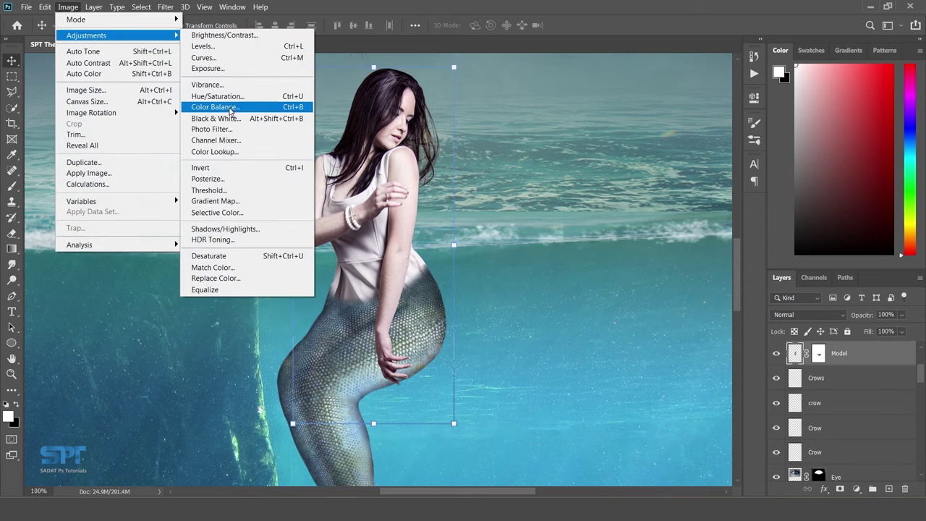
left_click(230, 107)
left_click_drag(642, 128, 551, 142)
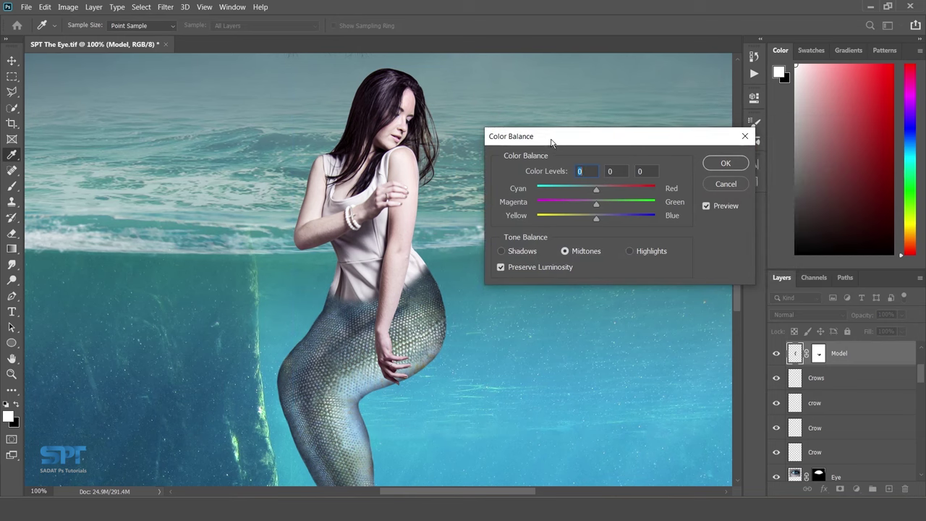
left_click(604, 207)
left_click(618, 221)
left_click(725, 163)
key("v")
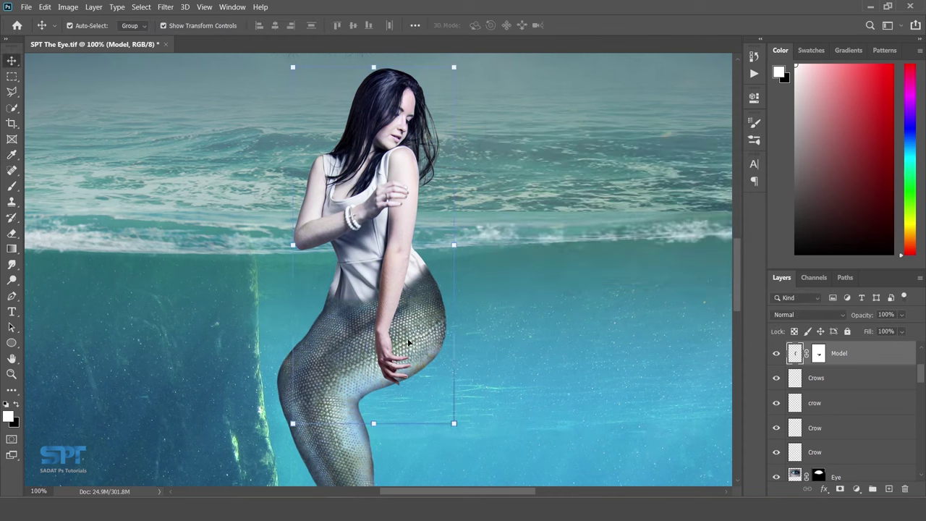
- Apply a Color Balance of -20/+18/+48 to the Fish tail layer
left_click(407, 345)
left_click(69, 7)
mouse_move(86, 36)
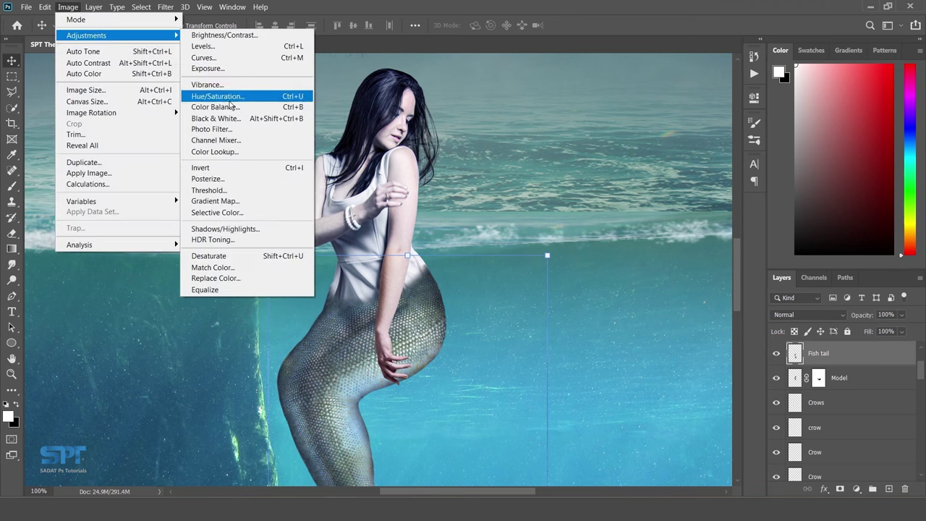
left_click(215, 106)
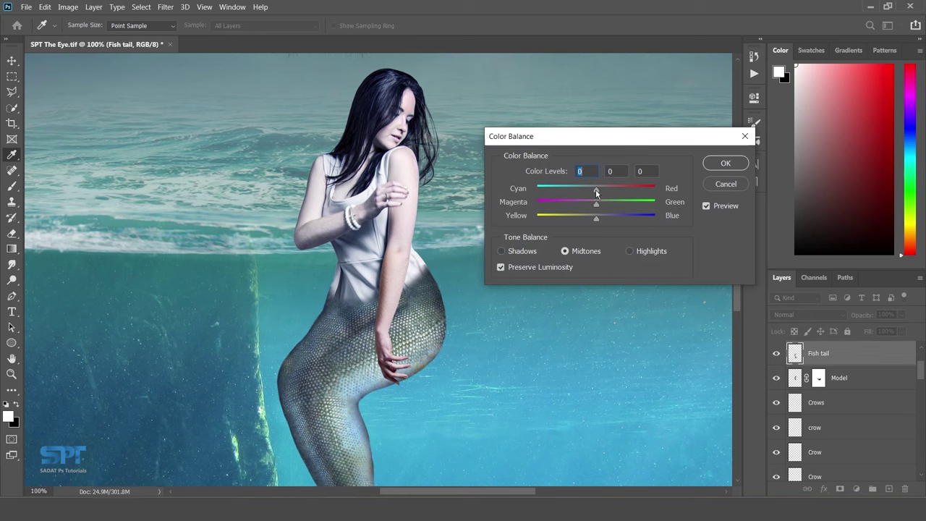
left_click_drag(588, 191, 609, 210)
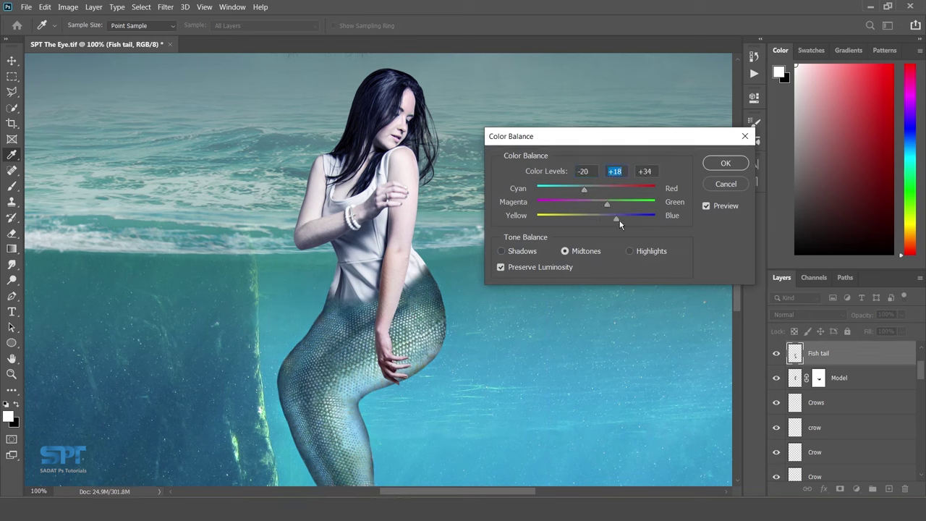
left_click_drag(624, 225, 625, 223)
left_click(725, 164)
key("v")
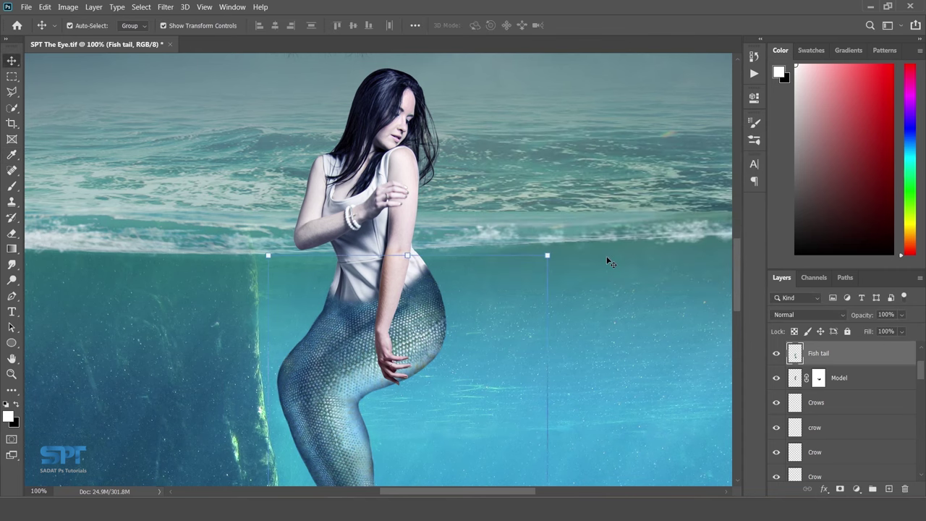
scroll(409, 277, "down", 3)
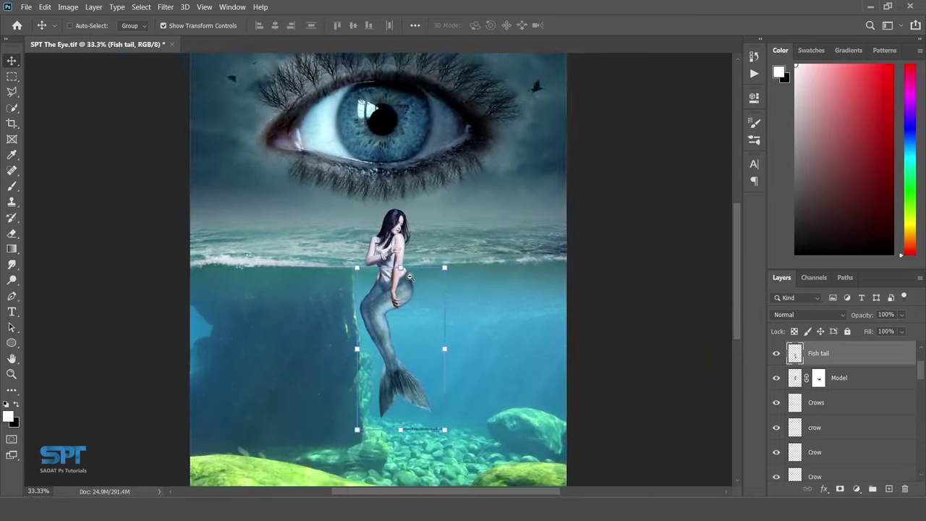
- Erase the watermark text on the sea floor below the tail on the Fish tail layer
scroll(409, 277, "down", 1)
left_click(610, 295, "ctrl")
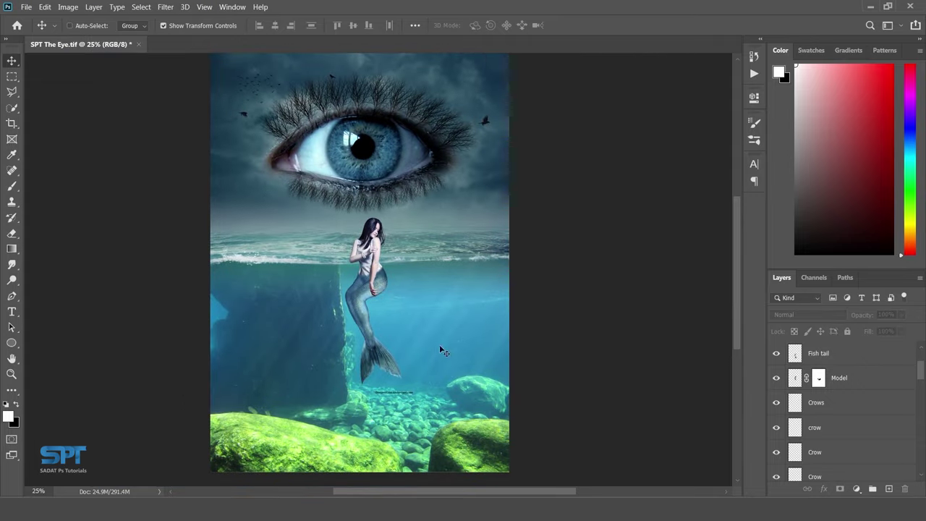
scroll(439, 350, "up", 1)
scroll(398, 344, "up", 1)
scroll(355, 334, "up", 1)
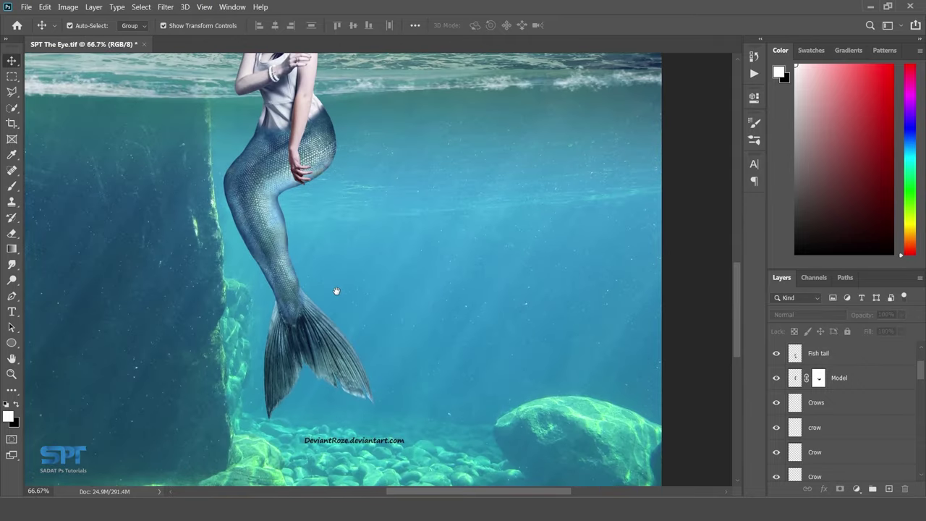
left_click(293, 299)
key("e")
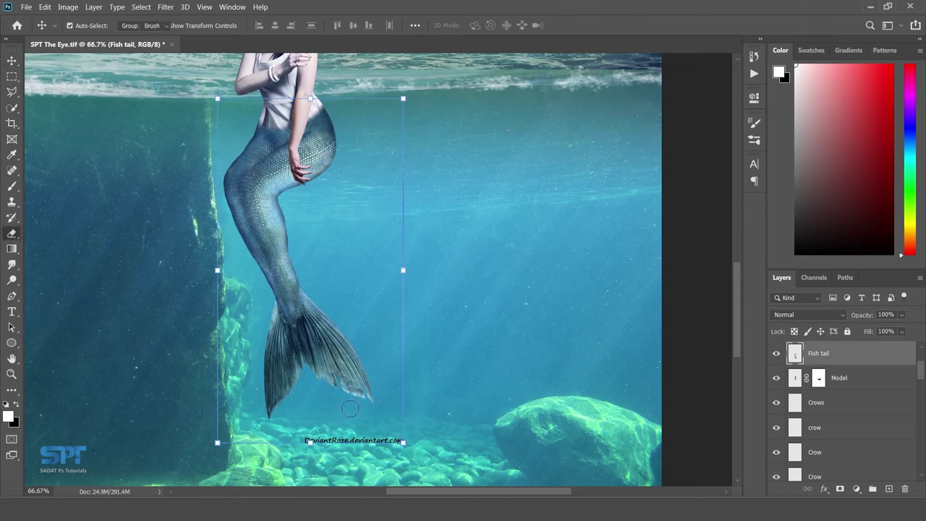
mouse_move(303, 439)
left_mouse_down()
mouse_move(380, 442)
mouse_move(369, 441)
left_mouse_up()
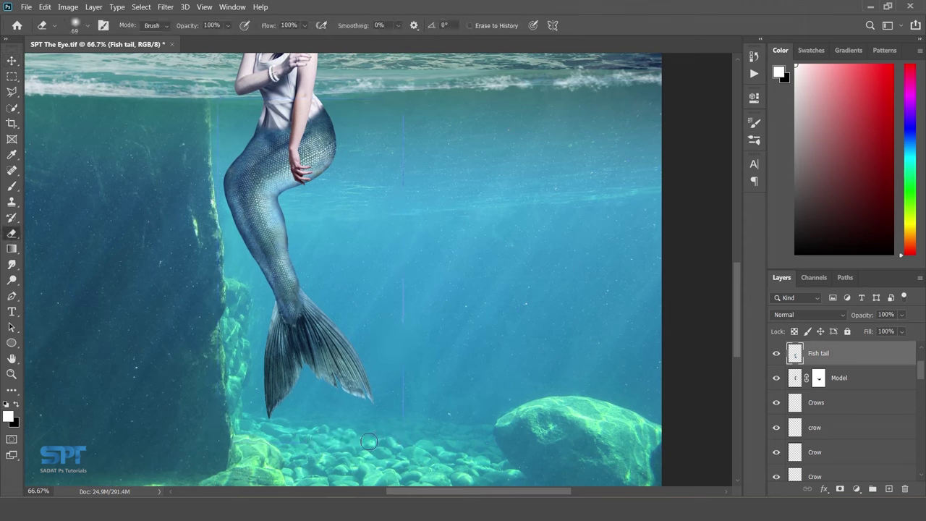
- Reframe the view on the eye and sea surface, then zoom to the mermaid's waist
key("v")
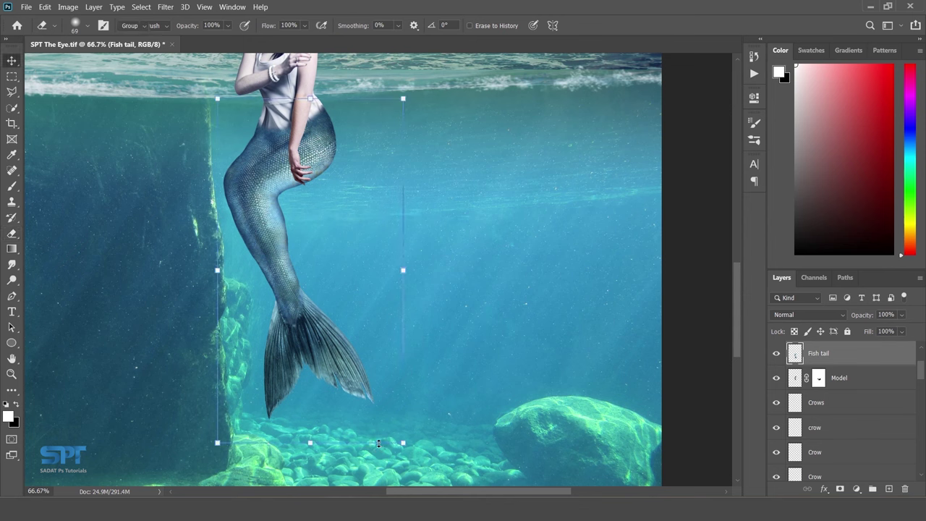
left_click(489, 298)
key("ctrl+minus")
left_click_drag(315, 177, 403, 290)
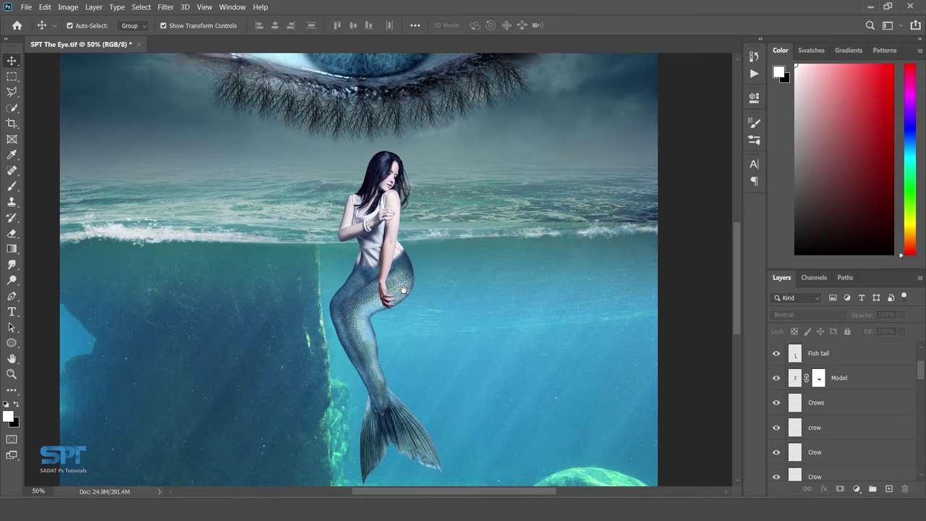
left_click(405, 243, "ctrl")
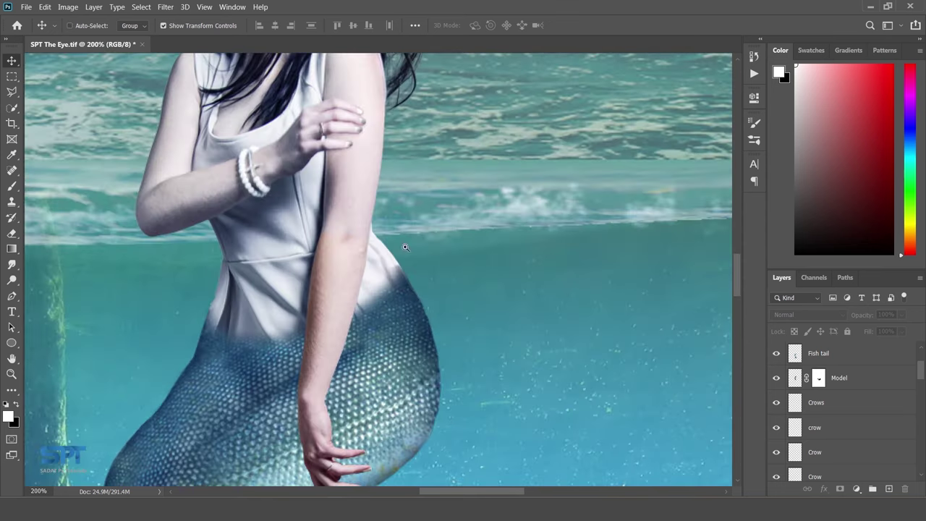
- Erase the fish tail where it overlaps the white dress, within an oval selection around the waist
left_click(400, 309, "ctrl")
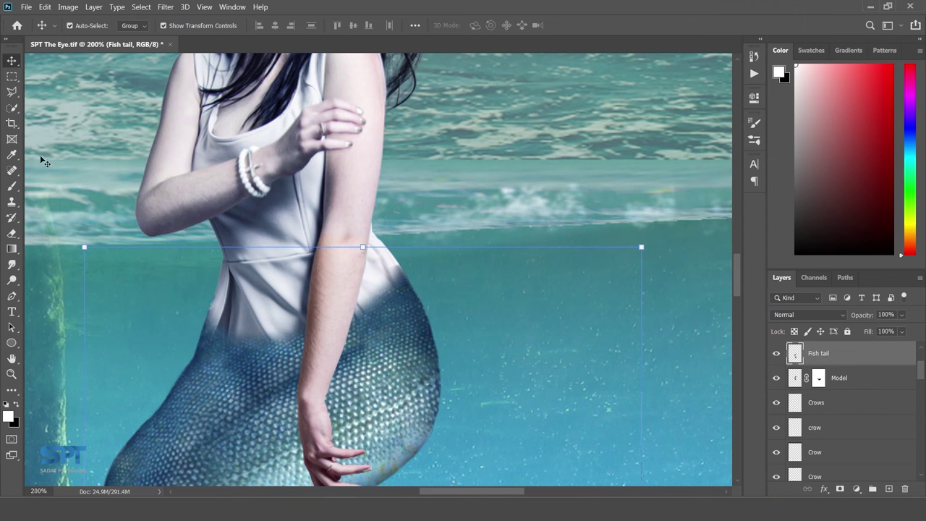
left_click_drag(11, 76, 42, 89)
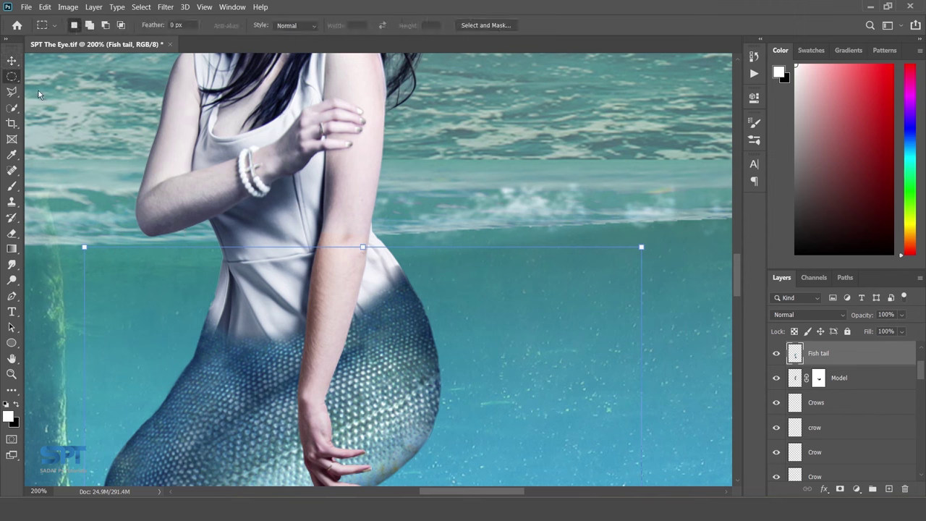
left_click_drag(101, 152, 411, 344)
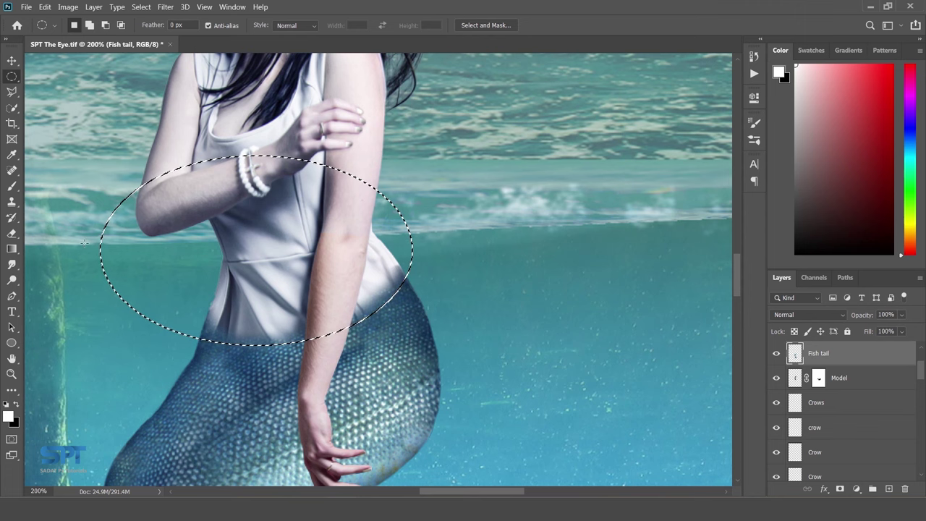
key("e")
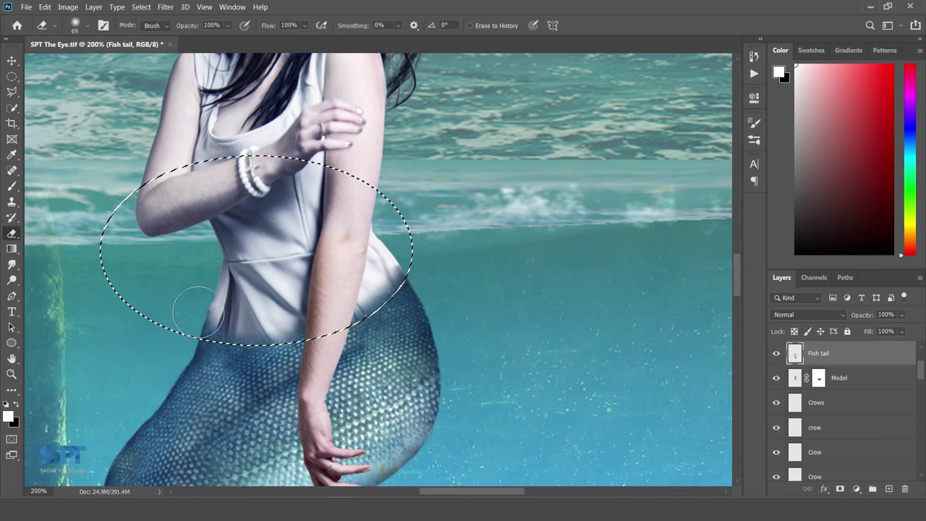
mouse_move(207, 326)
left_mouse_down()
mouse_move(361, 293)
mouse_move(185, 313)
left_mouse_up()
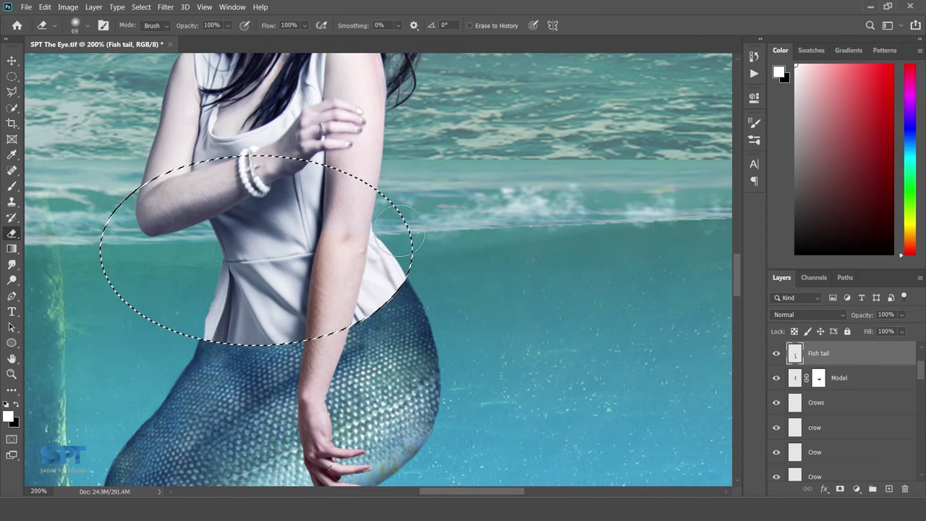
key("ctrl+d")
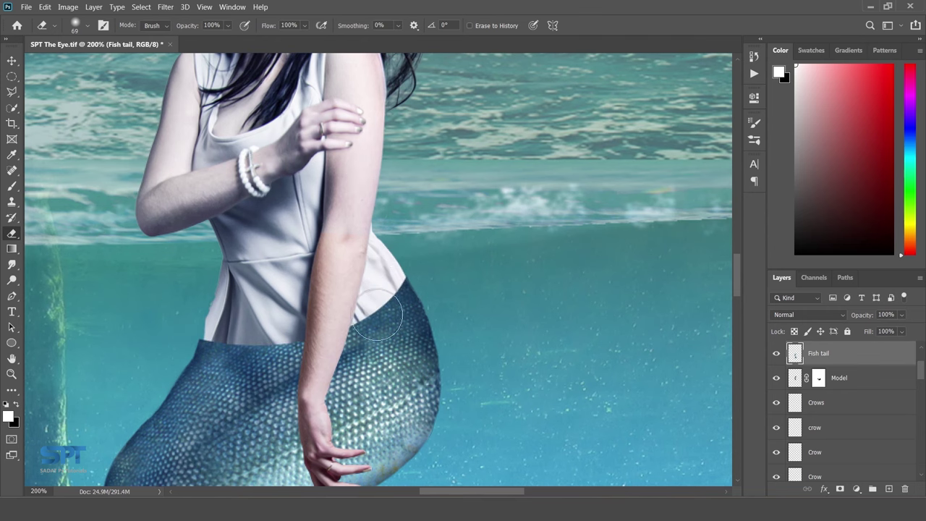
left_click(12, 60)
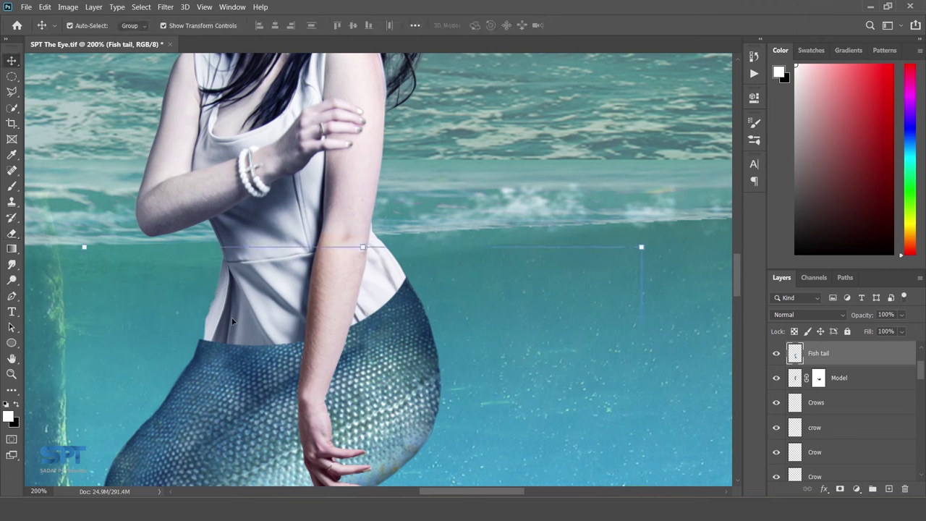
- Tilt the fish tail about -0.3° so its top edge meets the white top
left_click(84, 247)
left_click_drag(84, 247, 89, 248)
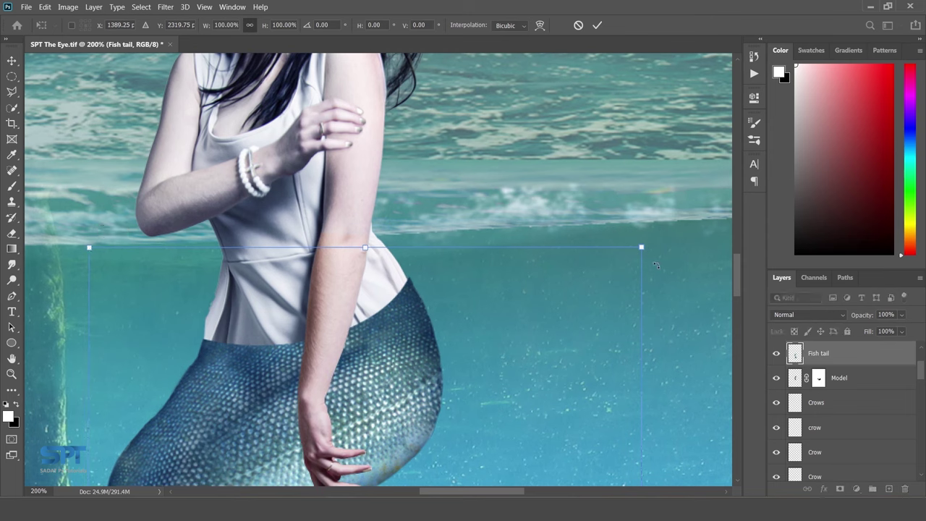
left_click_drag(642, 247, 639, 249)
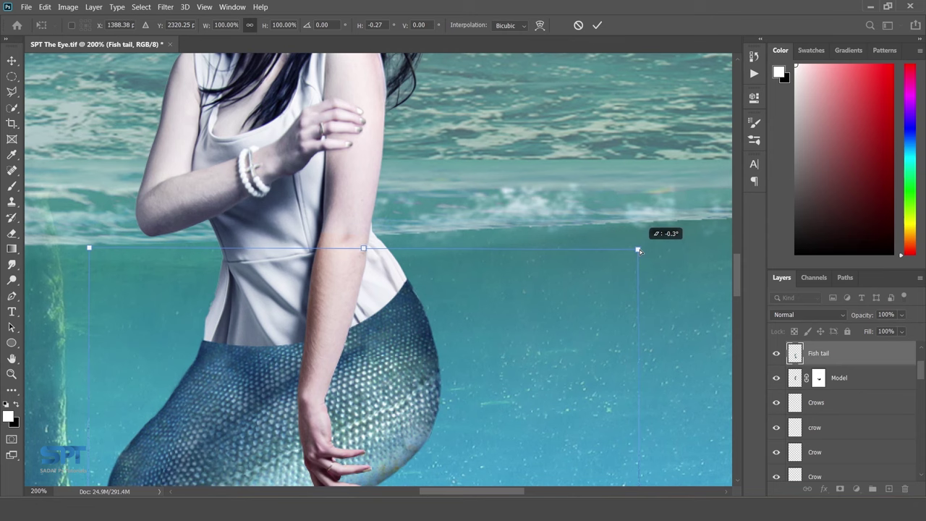
key("Return")
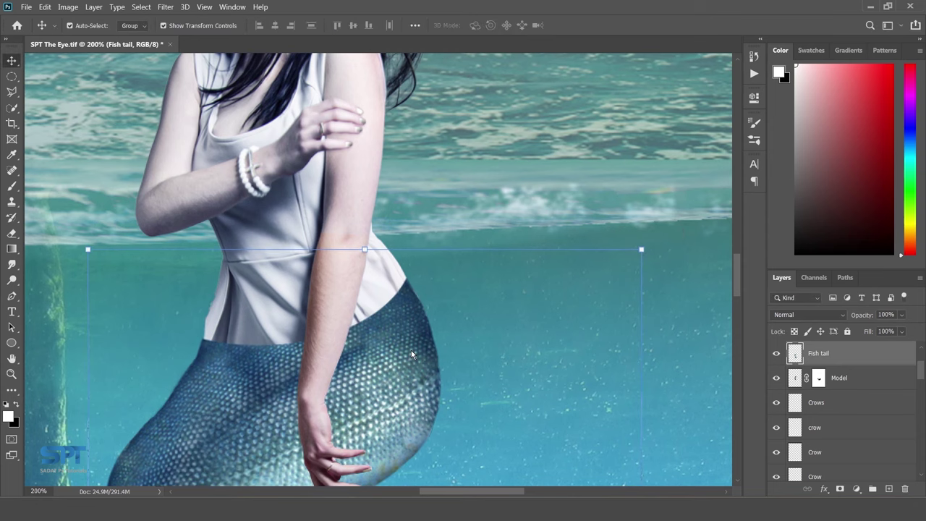
- Zoom in closely on the join between the tail and the model's waist
left_click(355, 333, "alt")
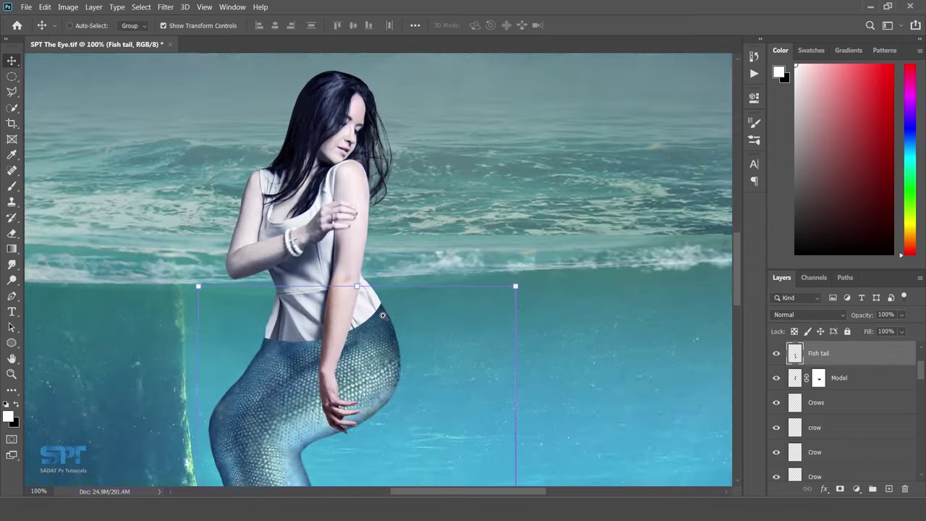
left_click(382, 316, "ctrl")
left_click(383, 315, "ctrl")
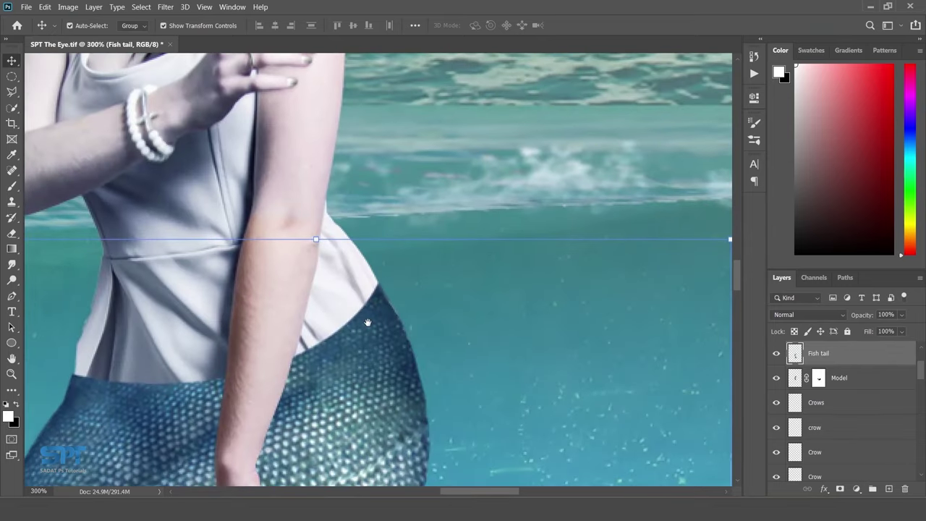
left_click(255, 322, "ctrl")
left_click_drag(221, 325, 304, 287)
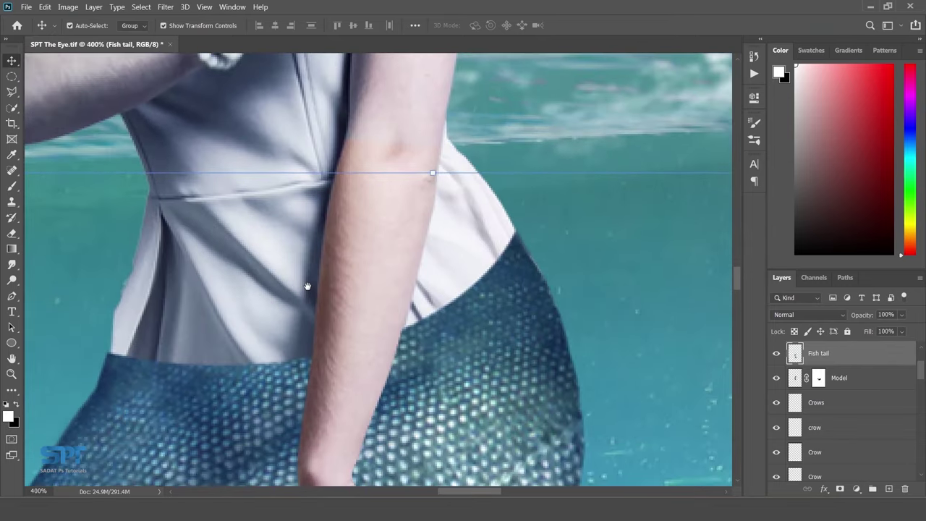
- Touch up the Model layer mask with the brush where the waist meets the tail
left_click(294, 276)
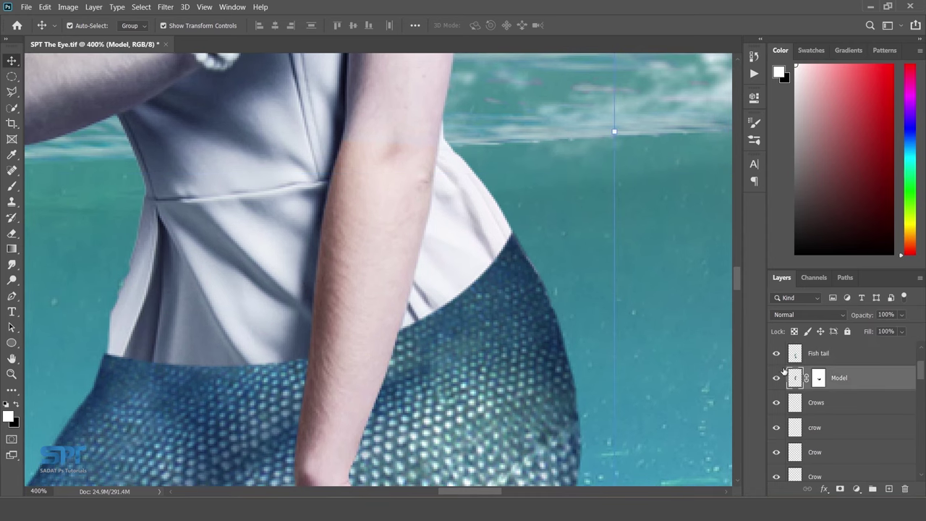
left_click(817, 379)
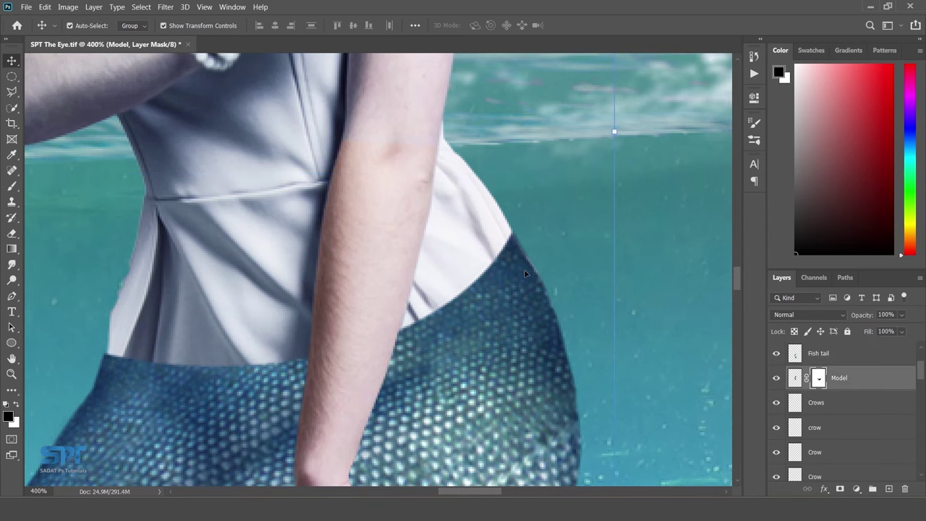
key("b")
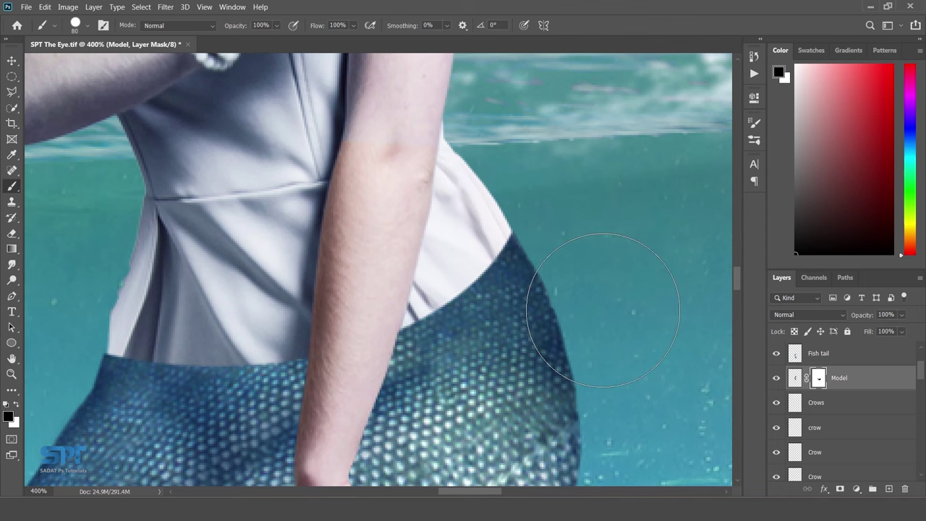
key("v")
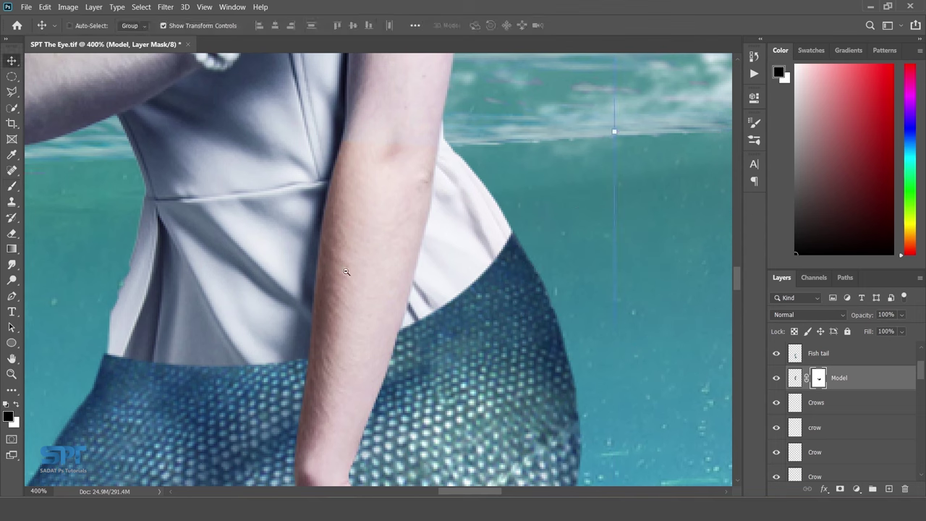
- Zoom out to view the full composite with the eye and mermaid
left_click(346, 271, "alt")
left_click_drag(353, 276, 353, 270)
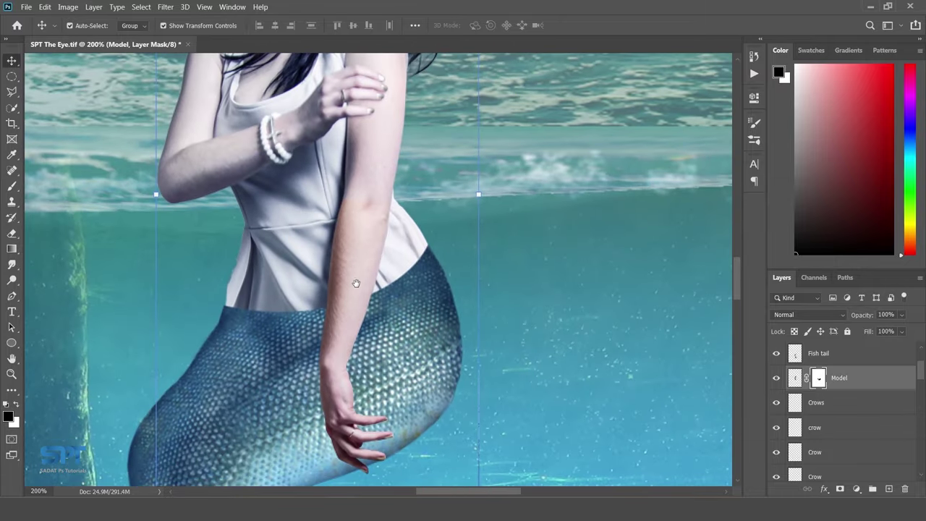
left_click(356, 284, "alt")
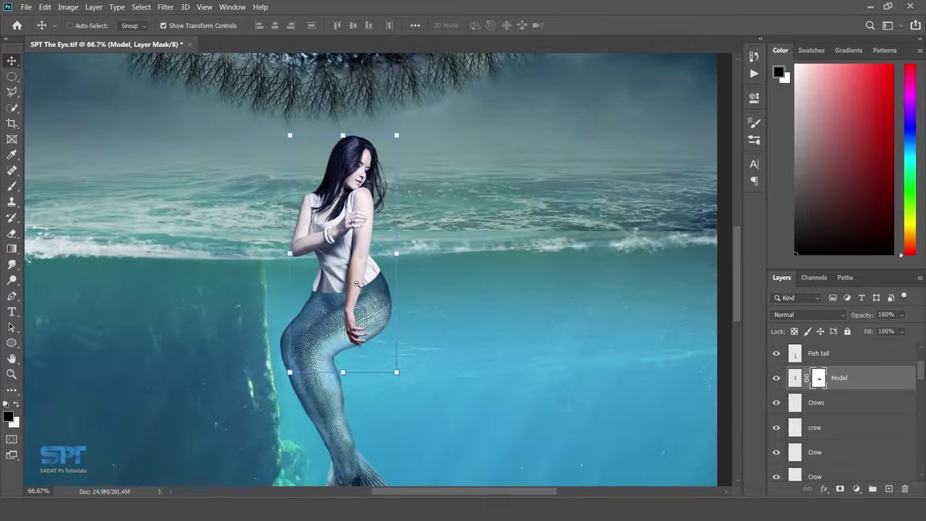
left_click(357, 284, "alt")
left_click(625, 329, "ctrl")
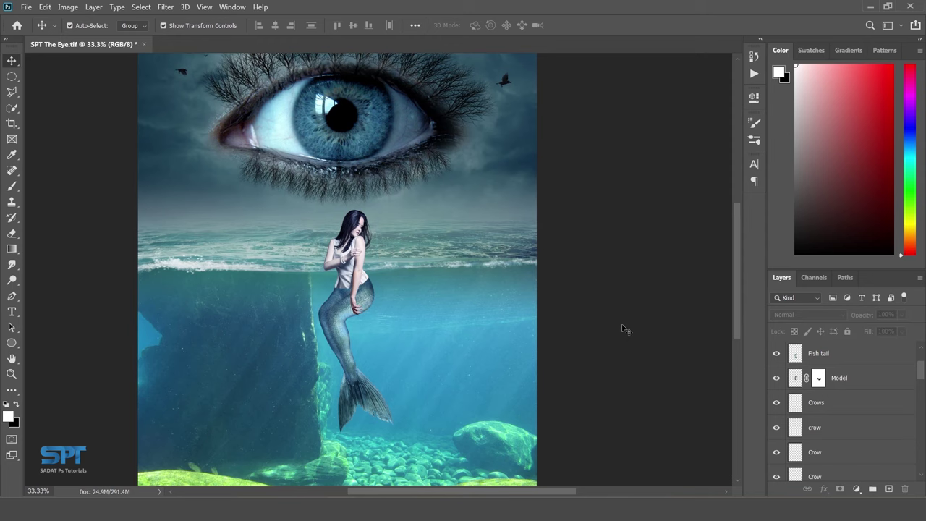
left_click_drag(425, 262, 427, 289)
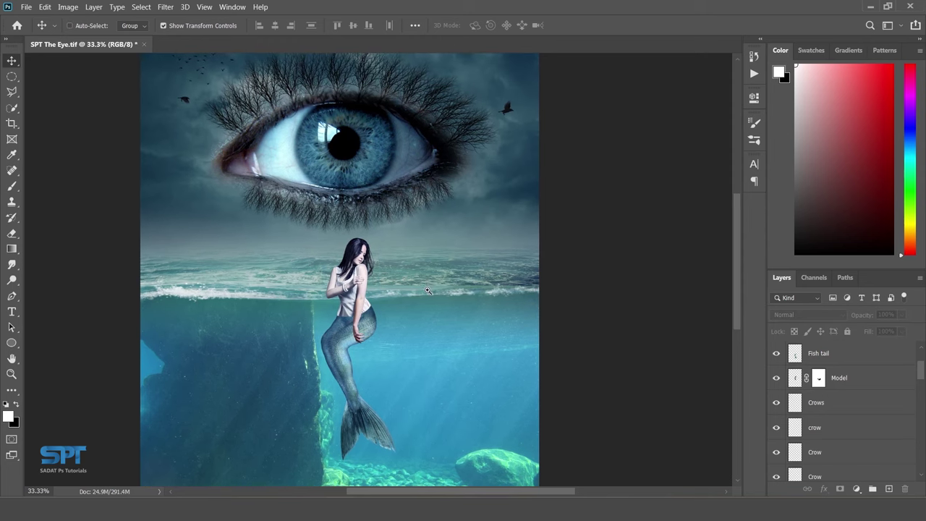
left_click(428, 290, "alt")
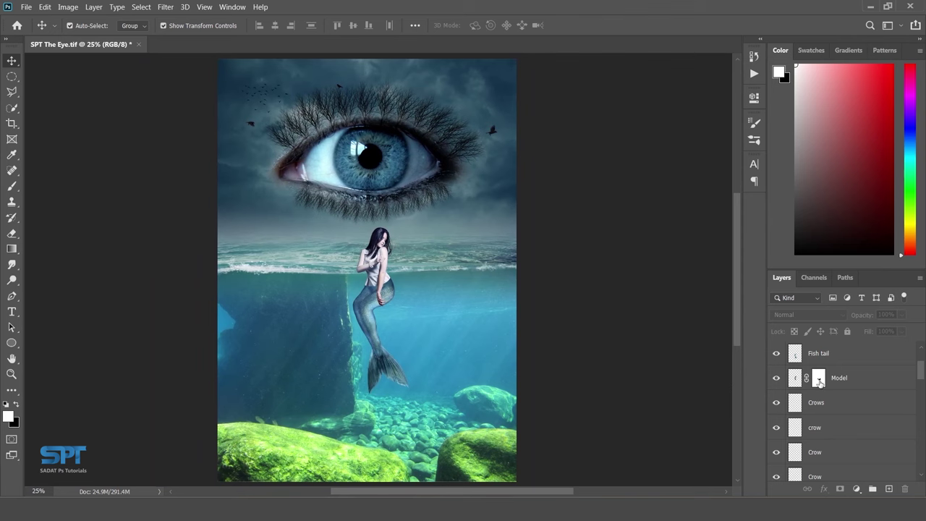
- Show the orange Fish layer and drag the fish down toward the rocks
left_click_drag(922, 376, 924, 358)
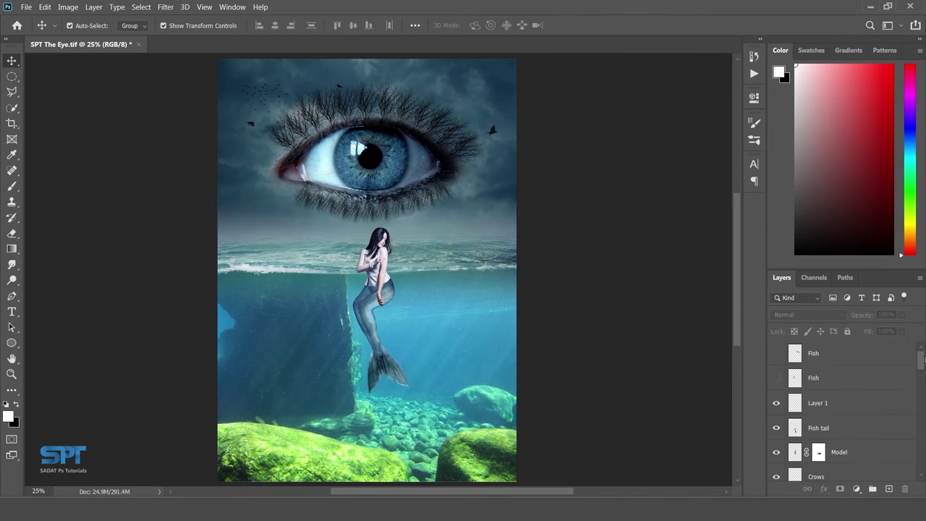
left_click(777, 379)
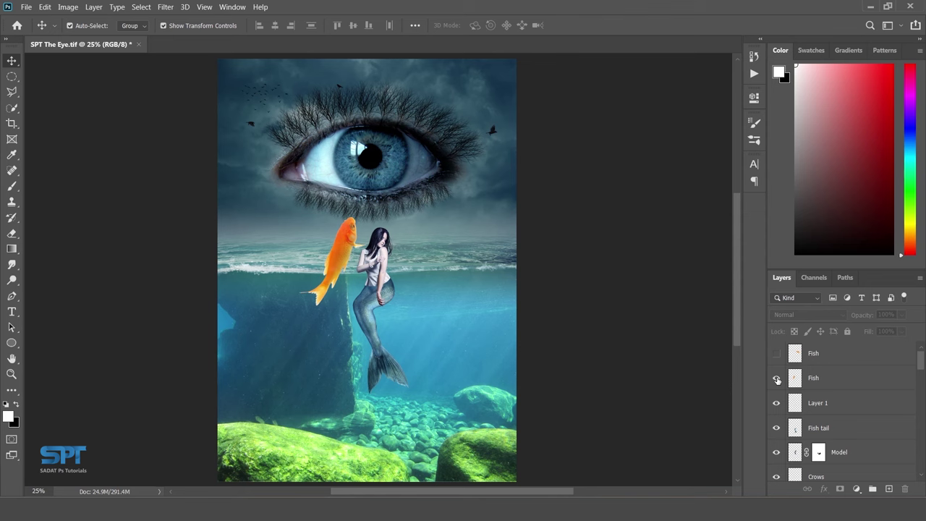
left_click(345, 258)
mouse_move(345, 258)
left_mouse_down()
mouse_move(347, 299)
mouse_move(374, 341)
mouse_move(441, 364)
left_mouse_up()
- Shrink the orange fish to about 59.72% beside the mermaid's tail
key("ctrl+plus")
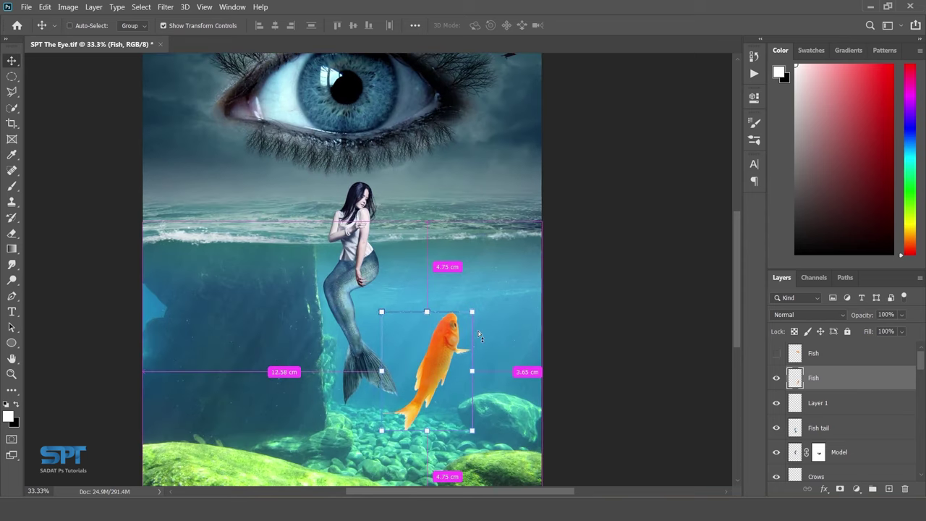
key("ctrl+t")
mouse_move(482, 298)
left_mouse_down()
mouse_move(446, 339)
mouse_move(434, 376)
left_mouse_up()
key("Return")
key("ctrl+plus")
key("ctrl+plus")
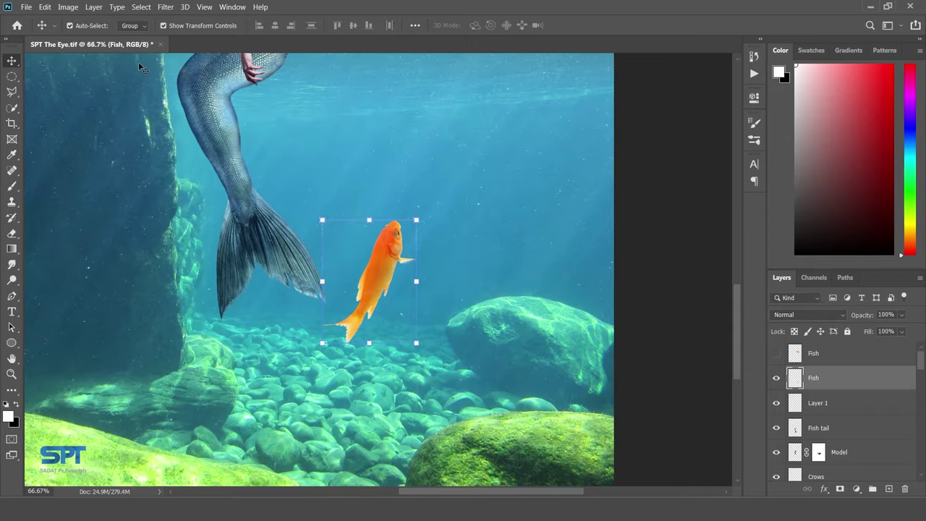
- Mute the fish with Hue/Saturation: saturation -55, hue +3, slightly darker
left_click(65, 7)
mouse_move(86, 35)
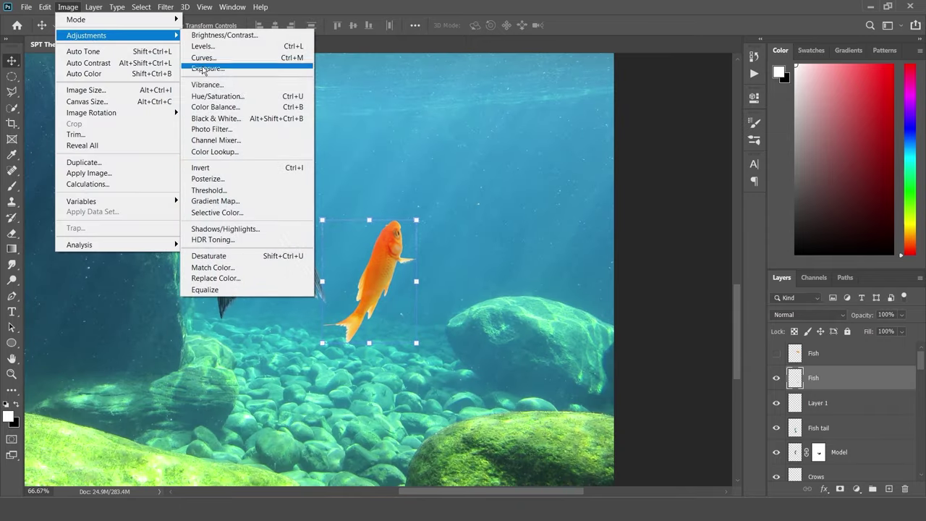
left_click(240, 97)
left_click_drag(734, 215, 702, 215)
left_click(735, 183)
left_click_drag(735, 183, 736, 183)
left_click_drag(734, 245, 730, 246)
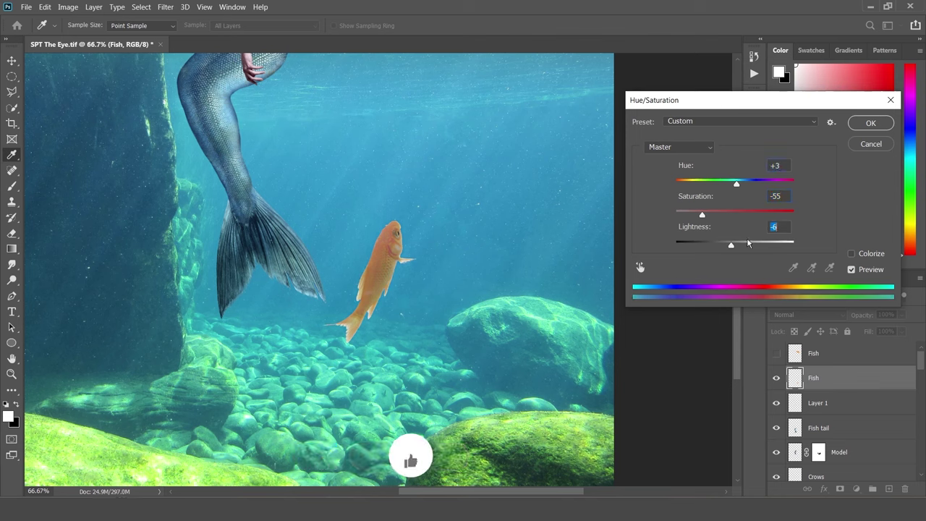
left_click(870, 123)
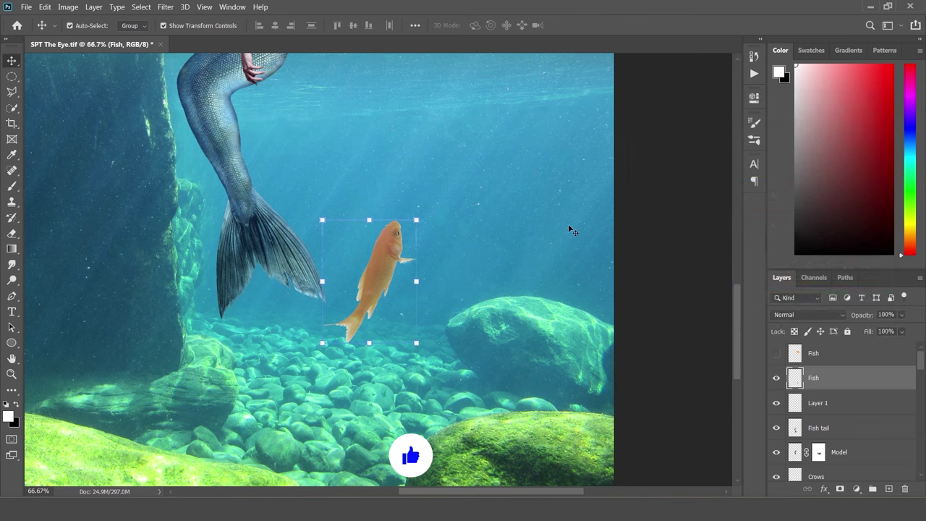
- Shift the fish's midtones toward blue with Color Balance
left_click(67, 8)
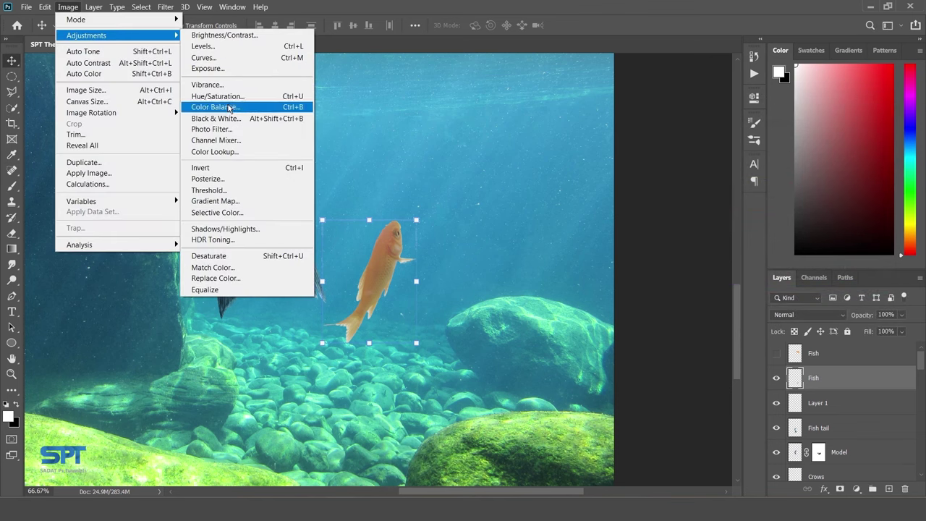
left_click(230, 109)
left_click_drag(599, 152, 636, 149)
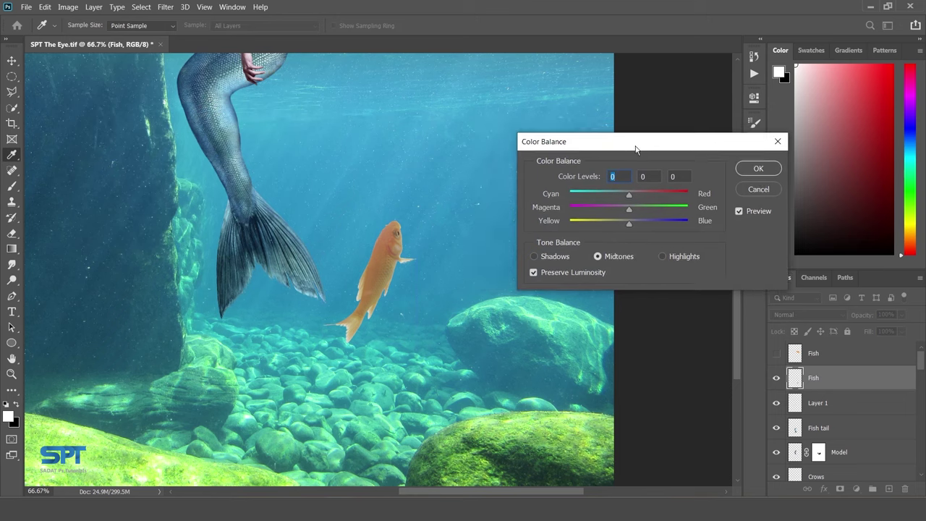
mouse_move(630, 223)
left_mouse_down()
mouse_move(646, 224)
mouse_move(612, 197)
mouse_move(640, 210)
mouse_move(628, 213)
left_mouse_up()
left_click(627, 212)
left_click_drag(651, 221, 654, 223)
left_click(766, 169)
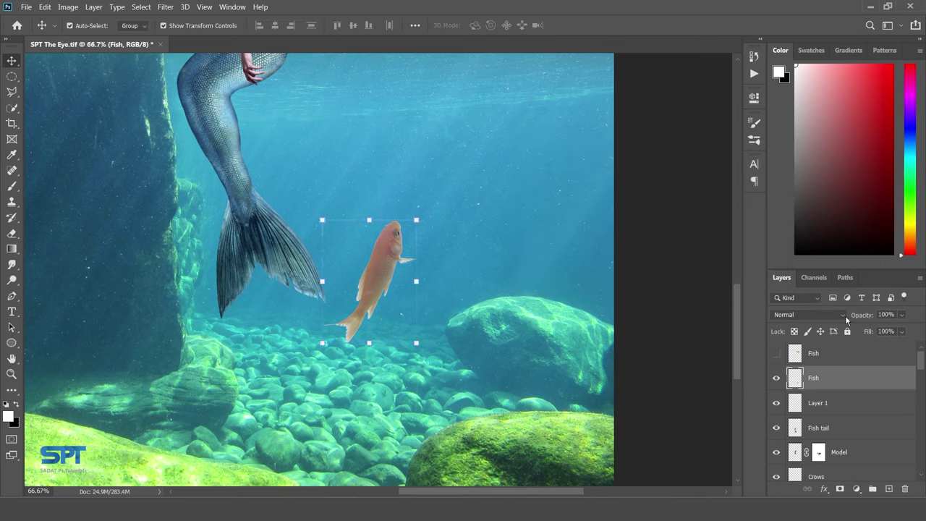
- Set the Fish layer to Overlay and scale it to about 63%
left_click(843, 316)
left_click(805, 342)
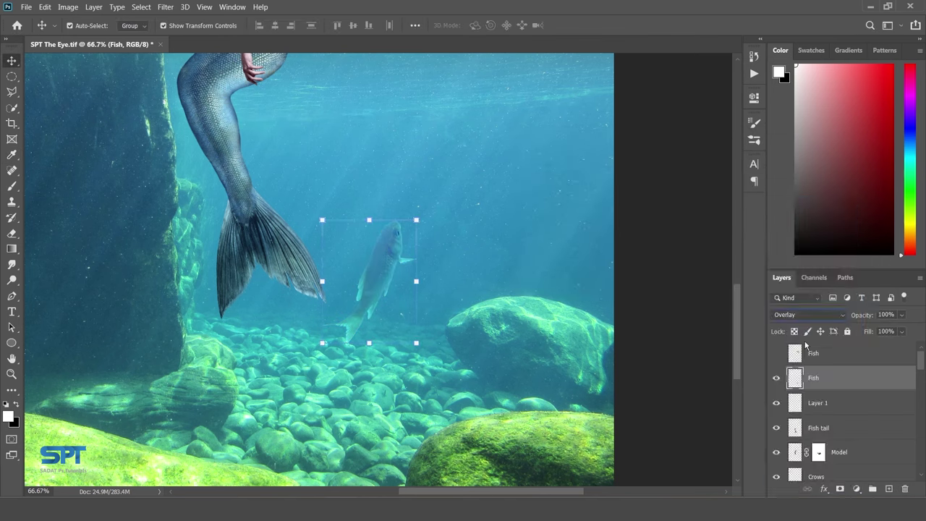
left_click(417, 219)
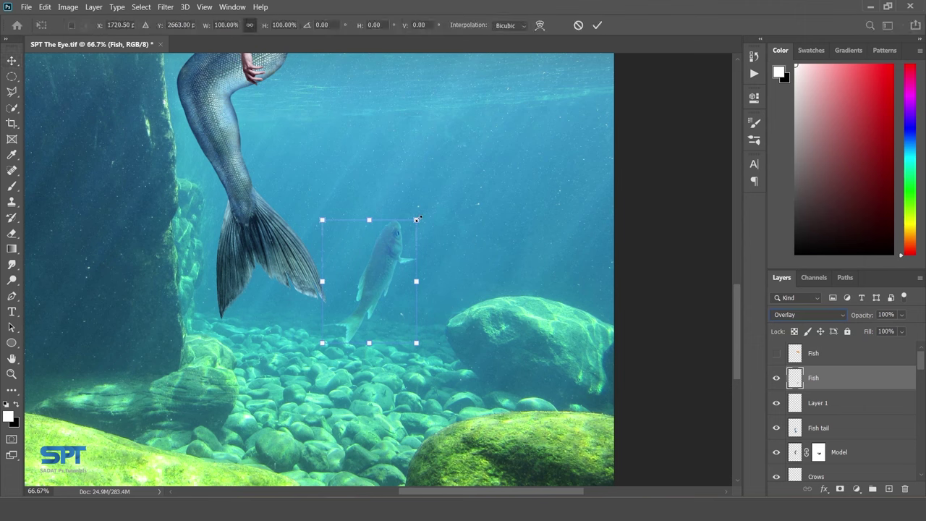
left_click_drag(417, 219, 384, 290)
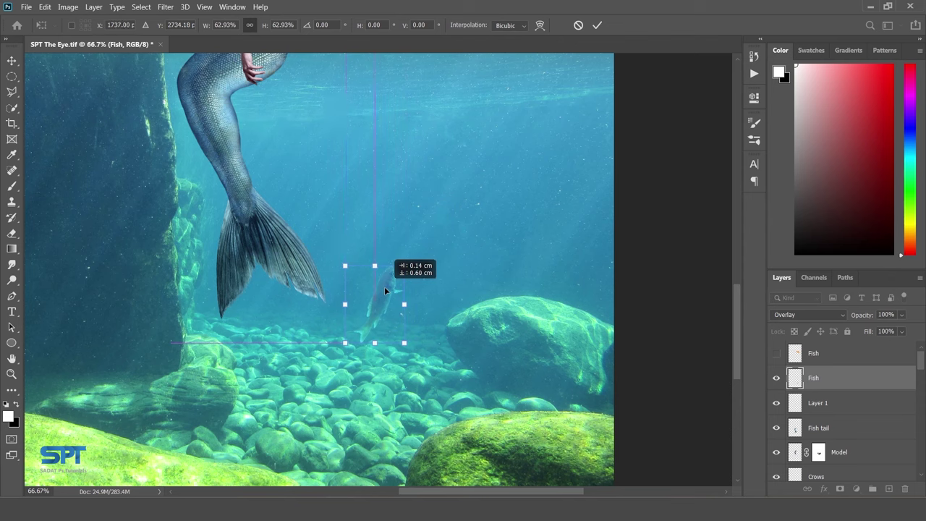
key("Return")
- Zoom out to the whole image and move the small fish up and right
left_click(687, 290)
key("ctrl+minus")
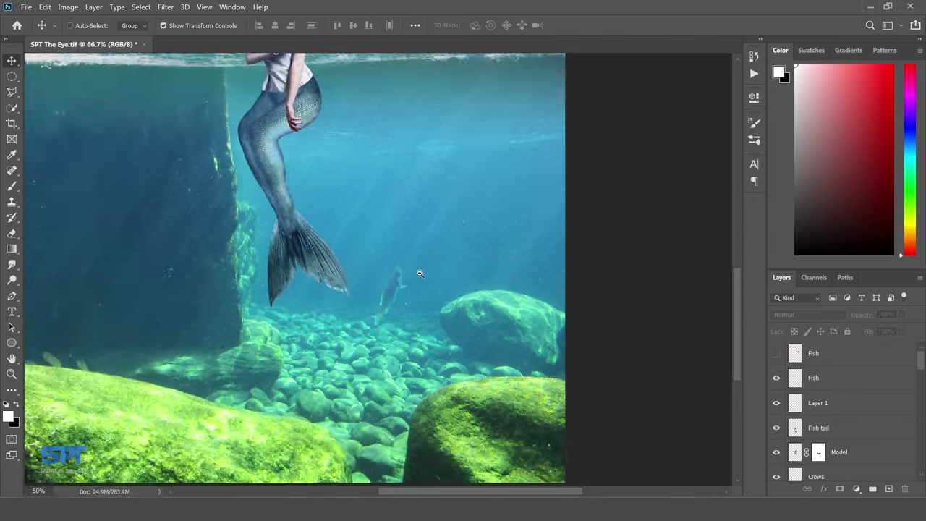
key("ctrl+minus")
mouse_move(441, 277)
left_mouse_down()
mouse_move(448, 320)
mouse_move(435, 301)
left_mouse_up()
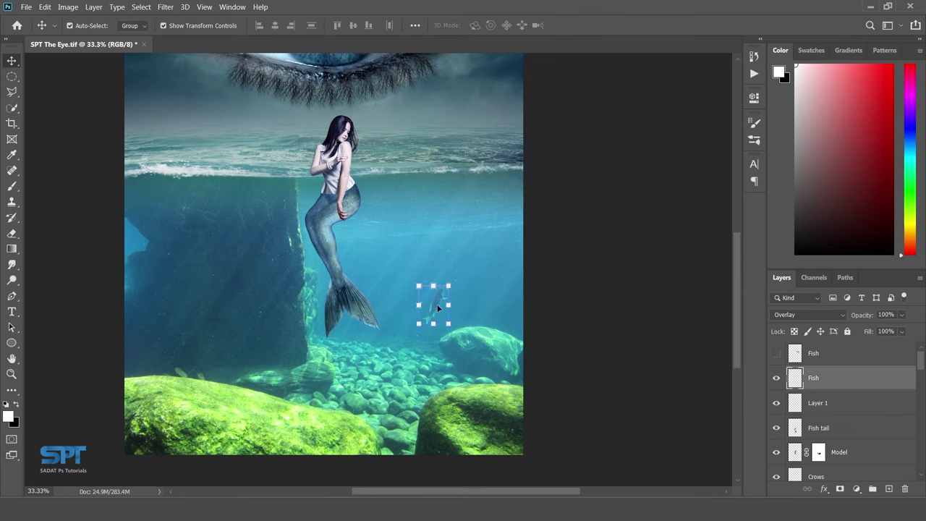
left_click(574, 310)
- Show the top goldfish, tilt it onto the waterline and shrink it to about 72%
left_click(776, 352)
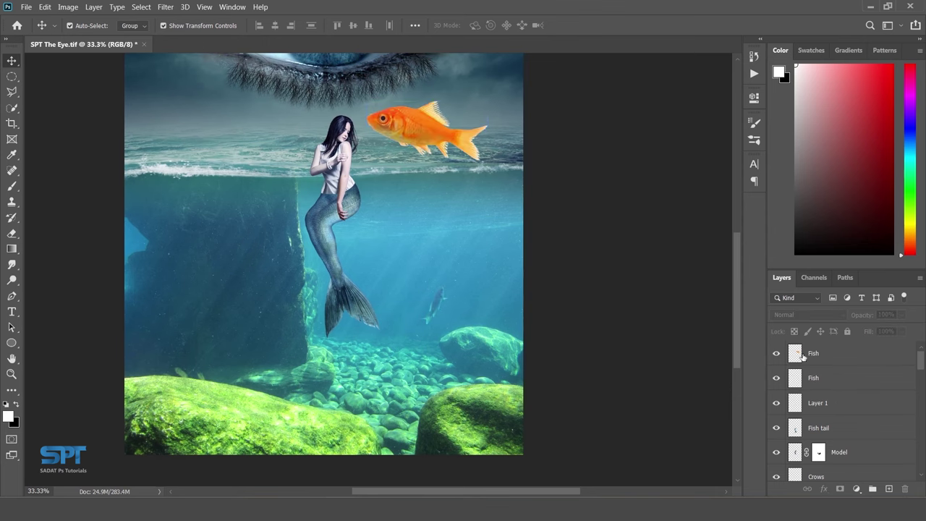
left_click(832, 353)
left_click_drag(455, 156, 459, 304)
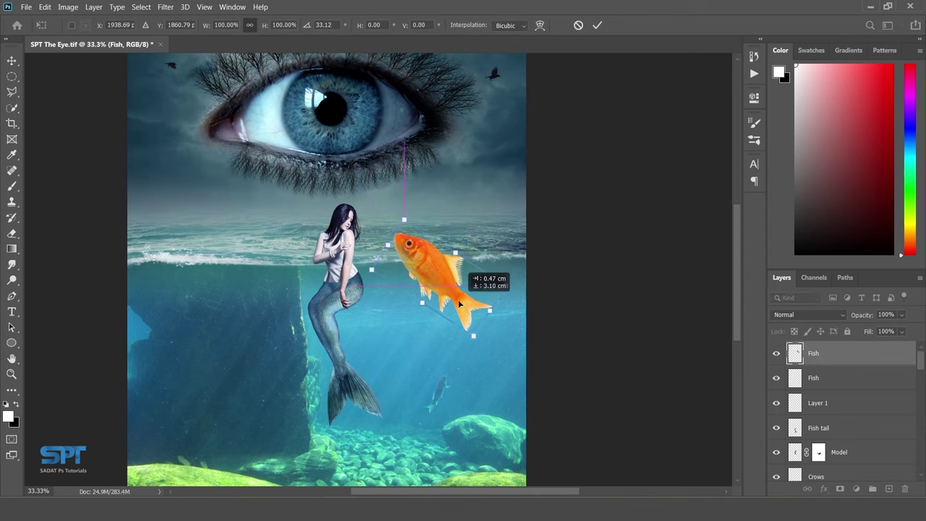
left_click_drag(504, 287, 417, 272)
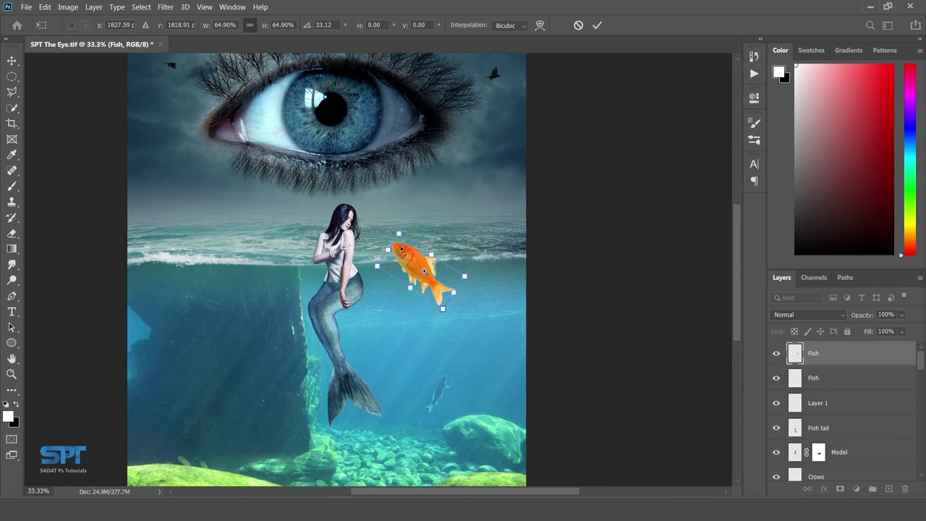
scroll(417, 272, "up", 2)
left_click_drag(509, 297, 490, 291)
- Refine the goldfish to about 52.39% scale and 34° tilt beside the mermaid
left_click_drag(423, 252, 401, 255)
left_click_drag(489, 305, 493, 294)
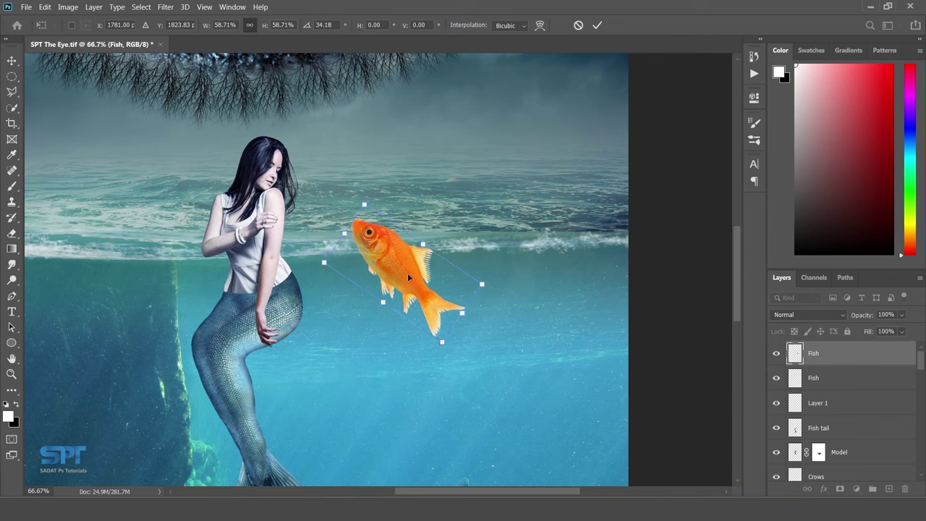
left_click_drag(408, 272, 393, 267)
left_click_drag(468, 277, 460, 276)
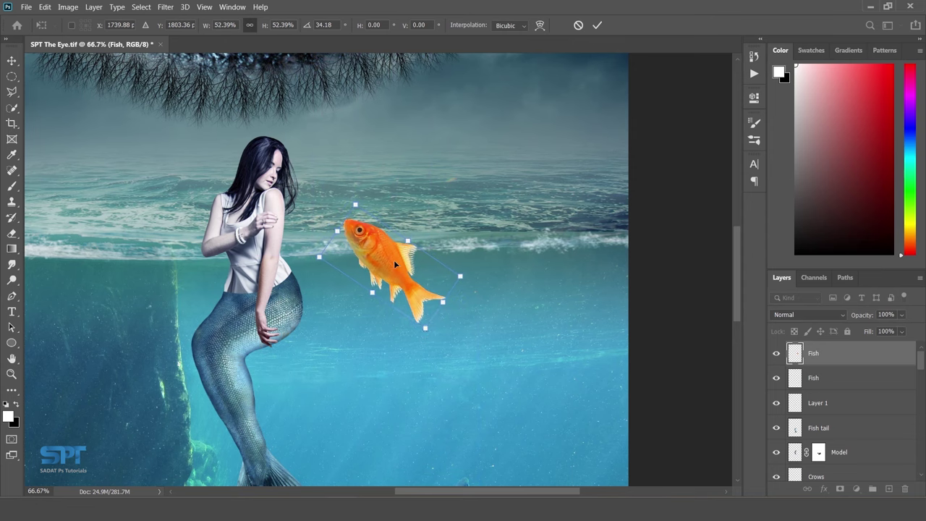
left_click_drag(393, 260, 390, 257)
key("Return")
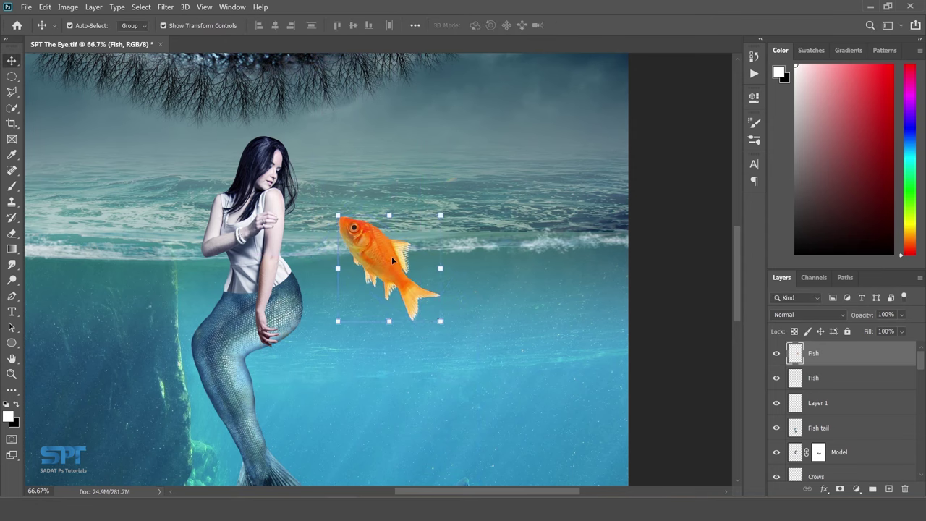
scroll(391, 256, "up", 1)
scroll(391, 256, "up", 1)
- Lower the goldfish's opacity and outline its above-water part with the Polygonal Lasso
left_click_drag(391, 263, 390, 278)
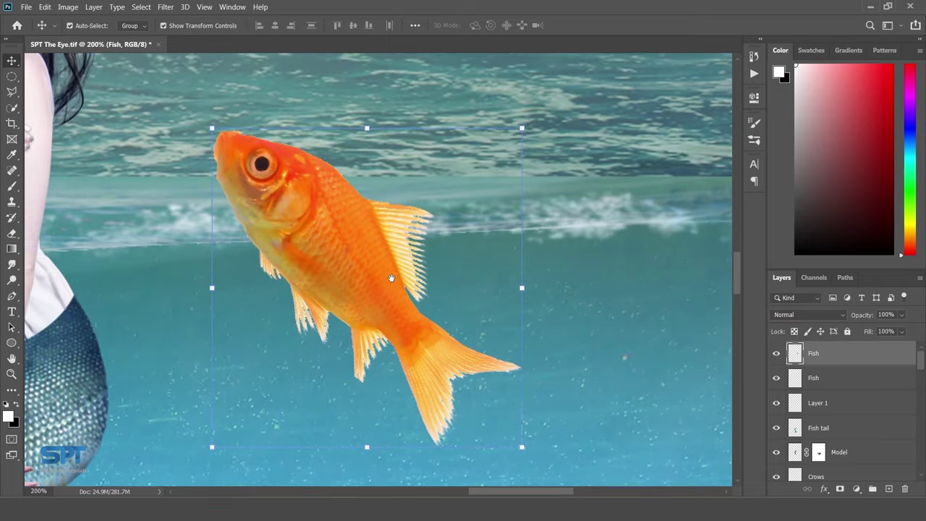
left_click_drag(870, 319, 823, 320)
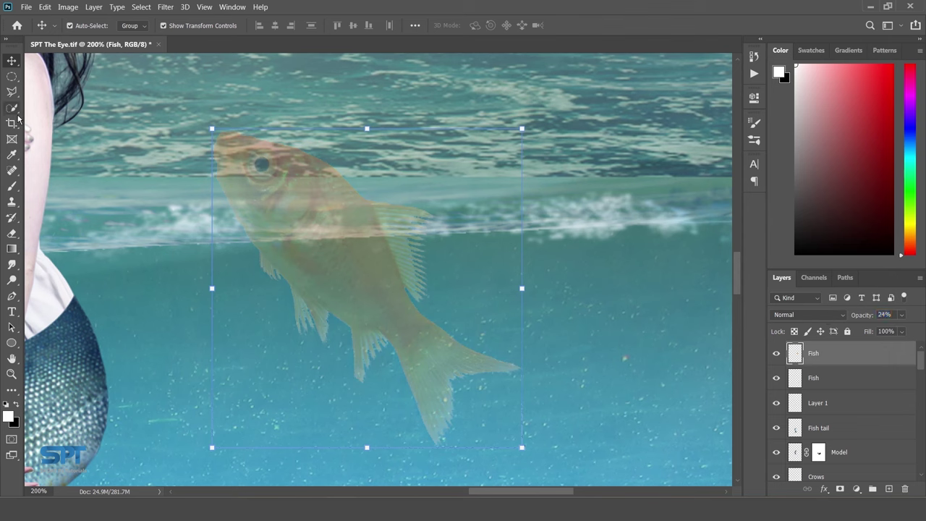
left_click(12, 92)
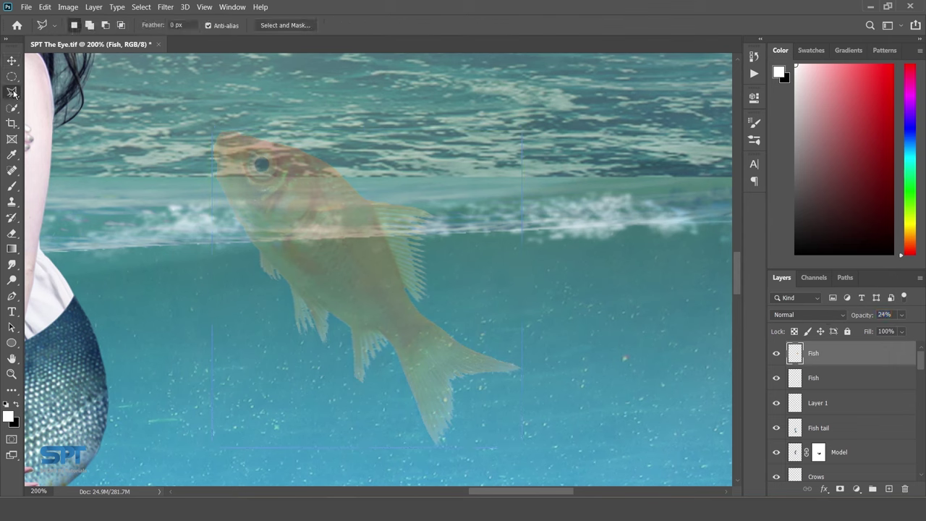
left_click(214, 244)
left_click(481, 153)
left_click(224, 78)
left_click(144, 146)
left_click(209, 231)
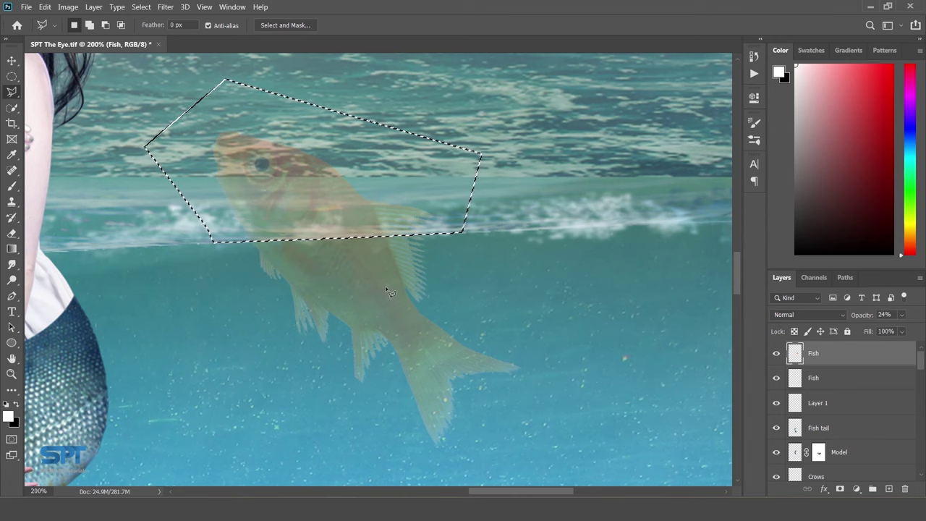
- Copy the head to Layer 2 at full opacity; set the Fish body to Overlay, 50%
key("ctrl+j")
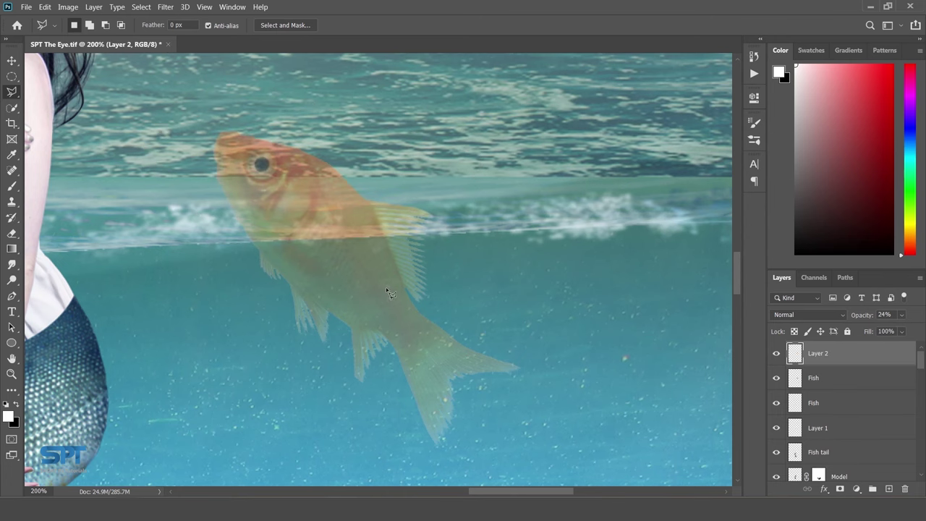
key("v")
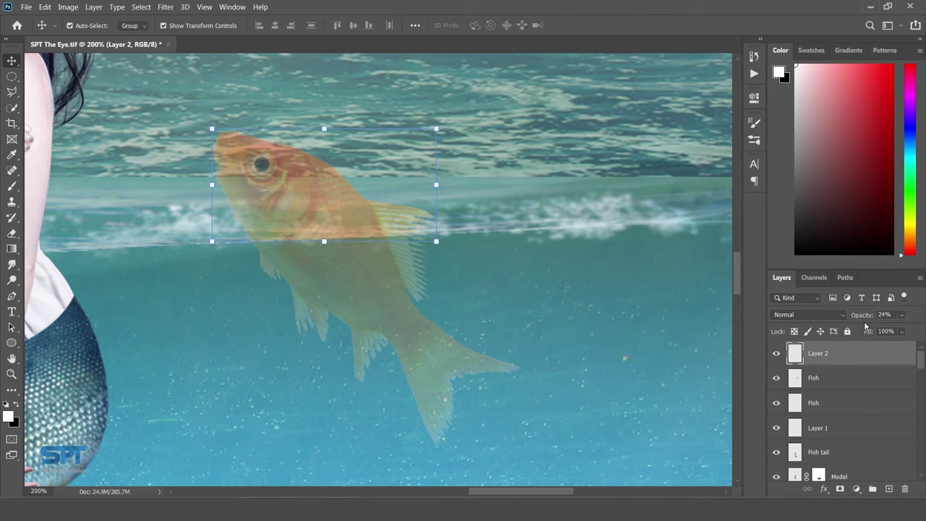
left_click_drag(862, 320, 878, 363)
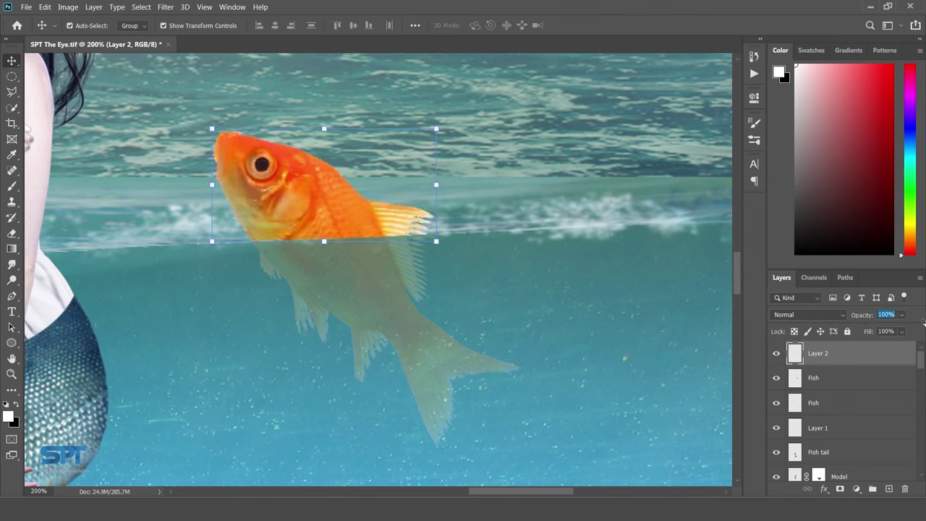
left_click(822, 381)
left_click(808, 315)
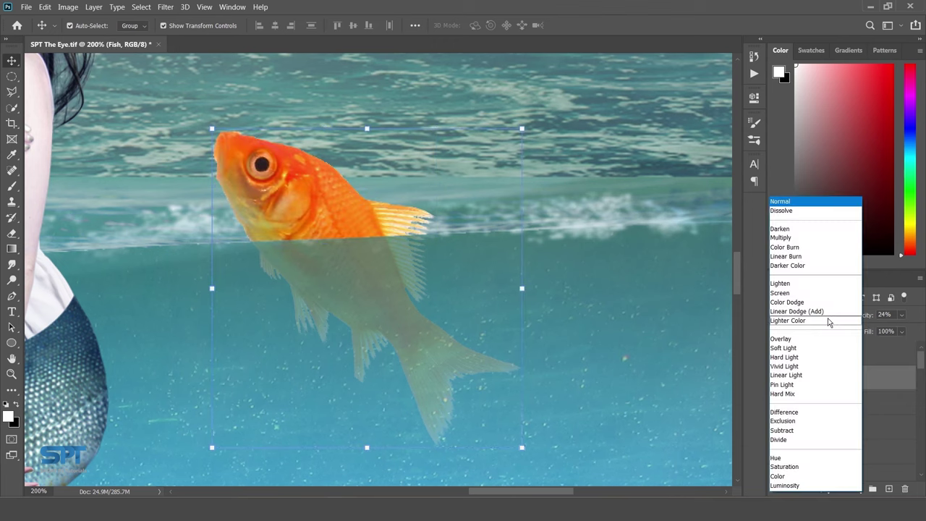
left_click(815, 339)
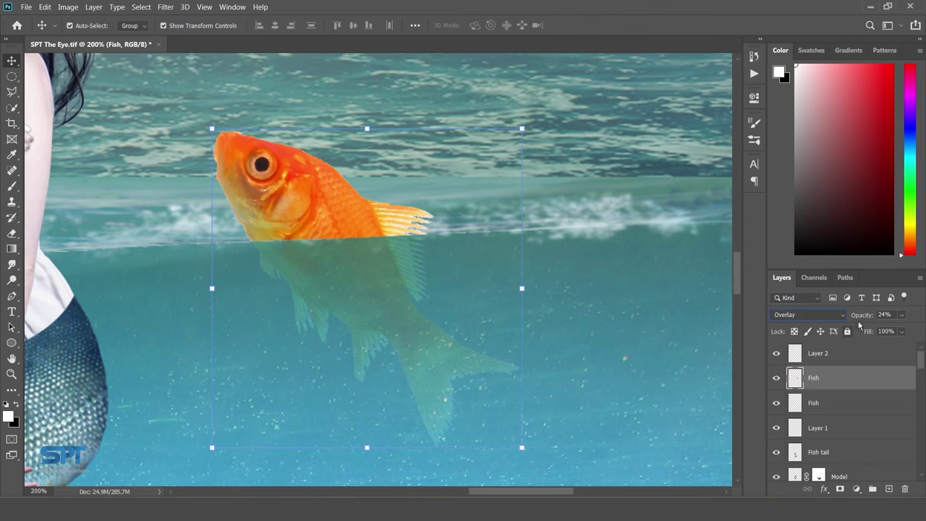
left_click_drag(862, 319, 867, 317)
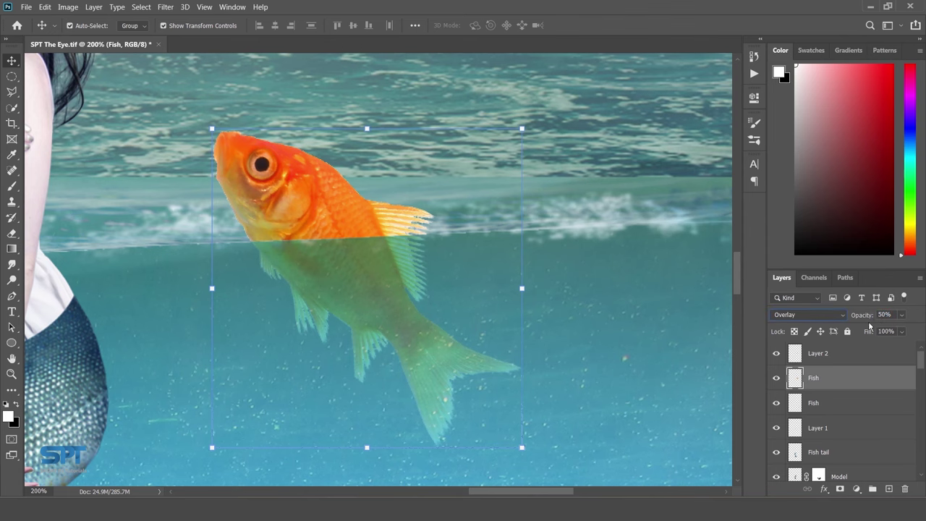
scroll(393, 275, "down", 3)
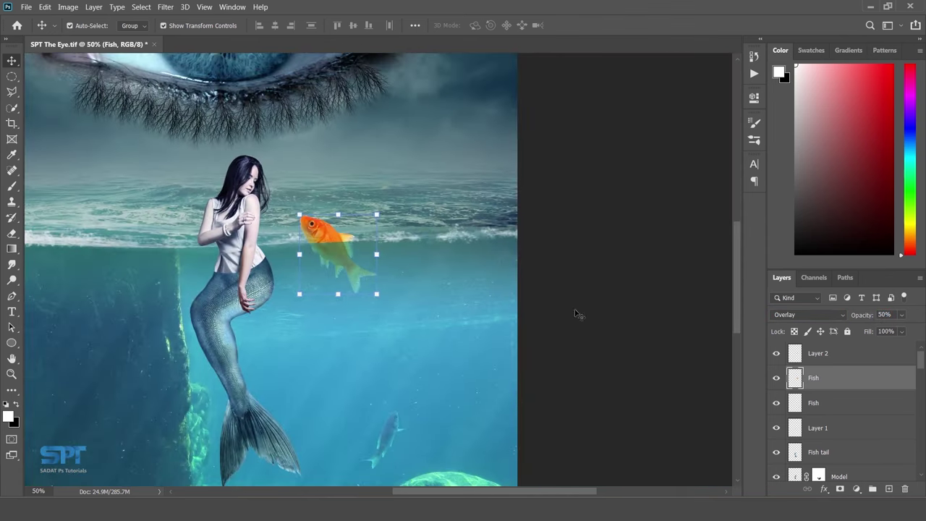
- Select the goldfish body and head layers together and move them slightly left
left_click(576, 313)
left_click_drag(348, 252, 436, 233)
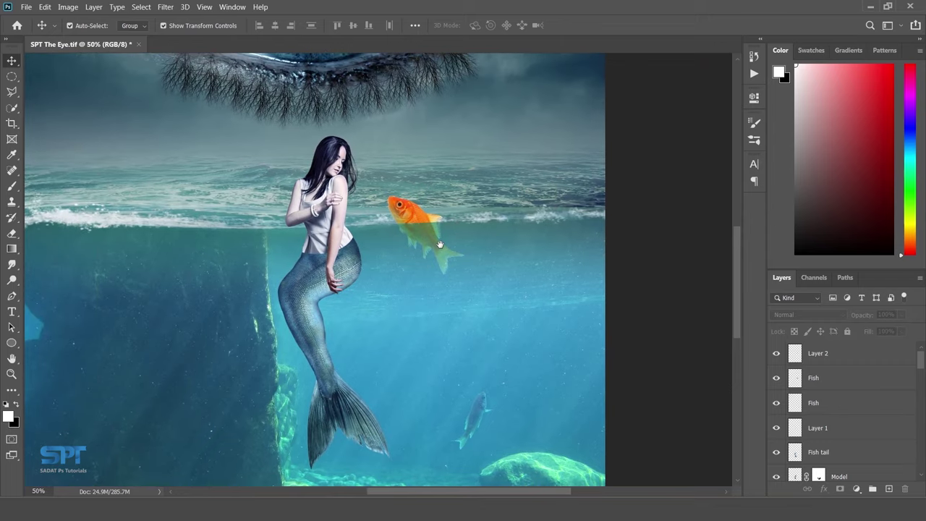
scroll(430, 259, "up", 2)
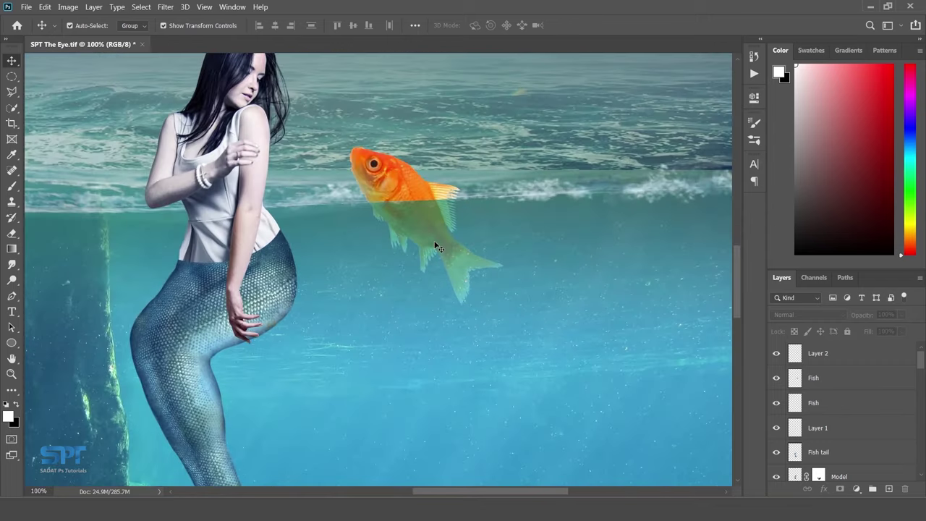
left_click(437, 247)
left_click(416, 189, "shift")
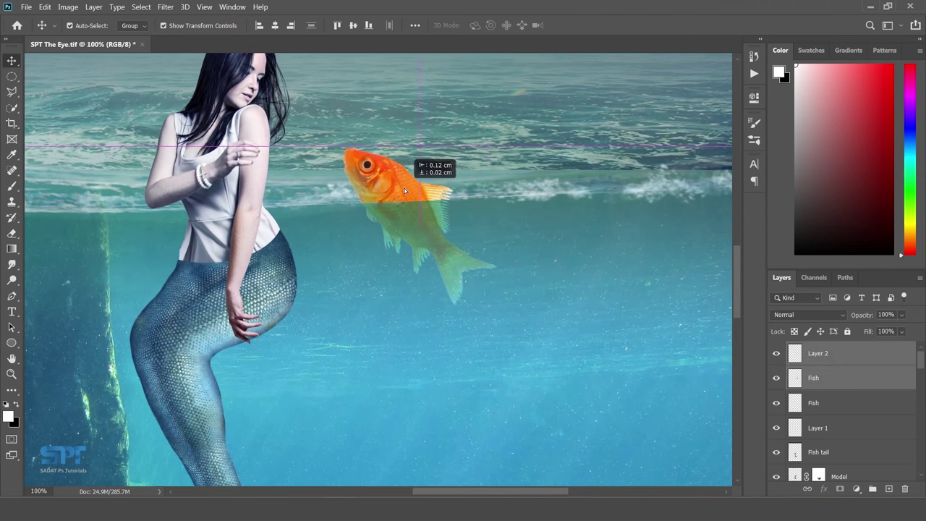
left_click_drag(416, 189, 393, 188)
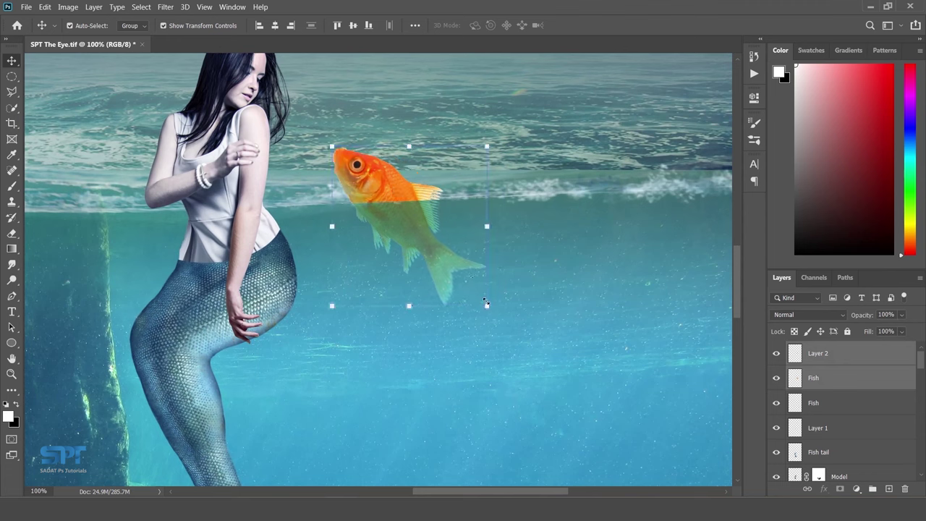
- Scale the combined goldfish to about 84% and nudge it onto the waterline
key("ctrl+t")
left_click_drag(488, 307, 471, 298)
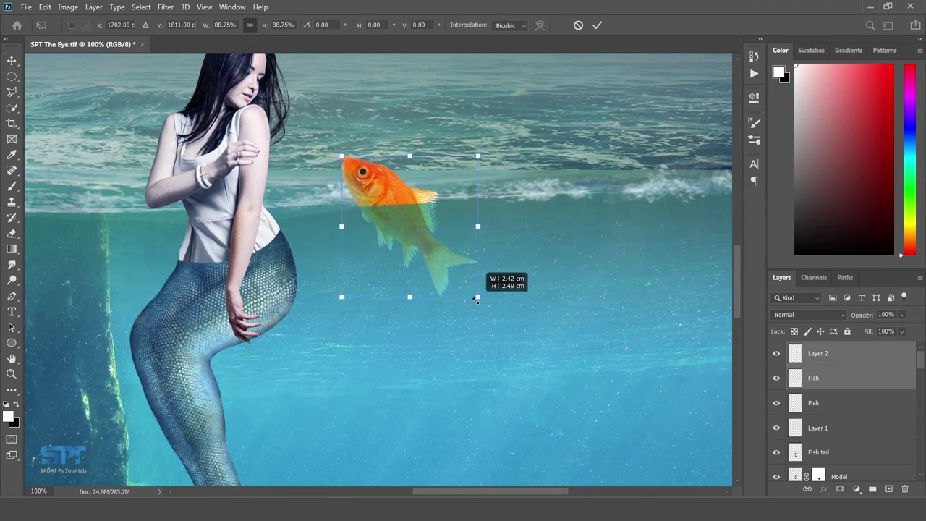
key("ctrl+plus")
key("ctrl+plus")
left_click_drag(382, 186, 373, 166)
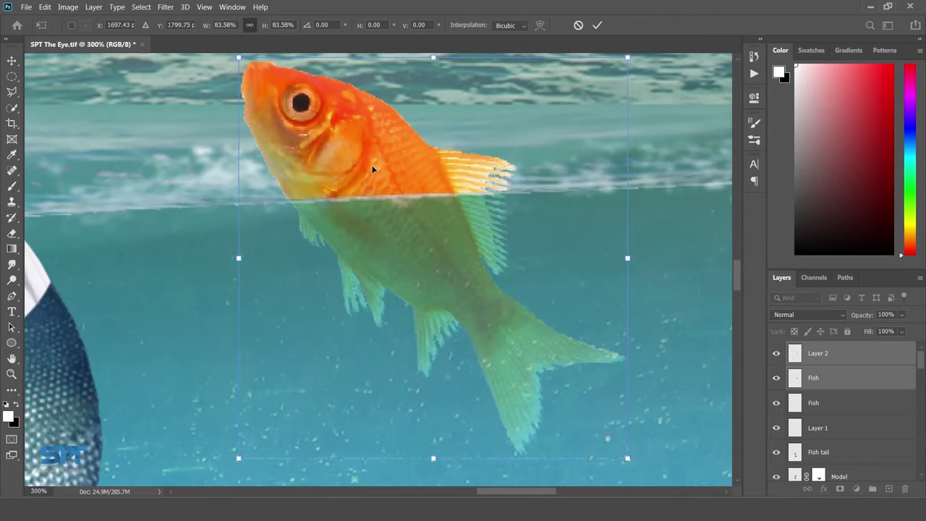
key("Down")
key("Down")
key("Down")
key("Return")
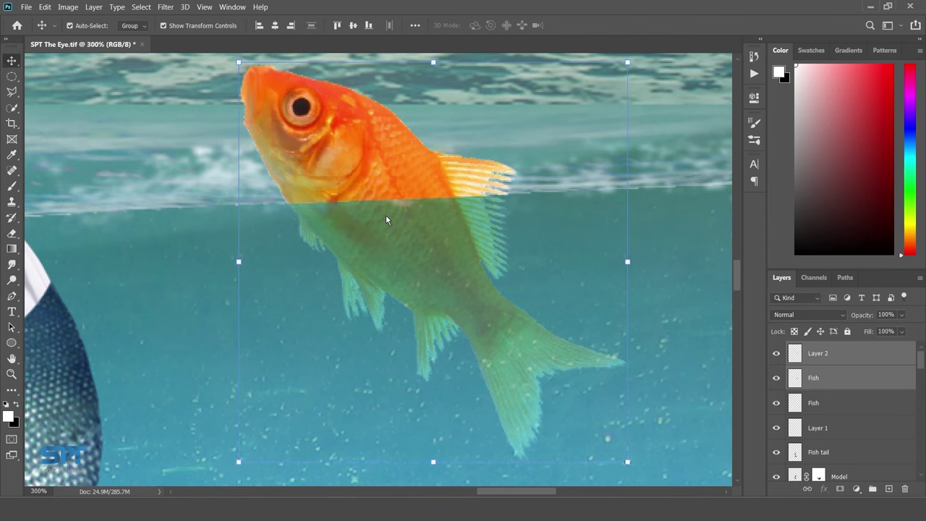
- Zoom out to show the whole composite
key("ctrl+minus")
key("ctrl+minus")
key("ctrl+minus")
key("ctrl+minus")
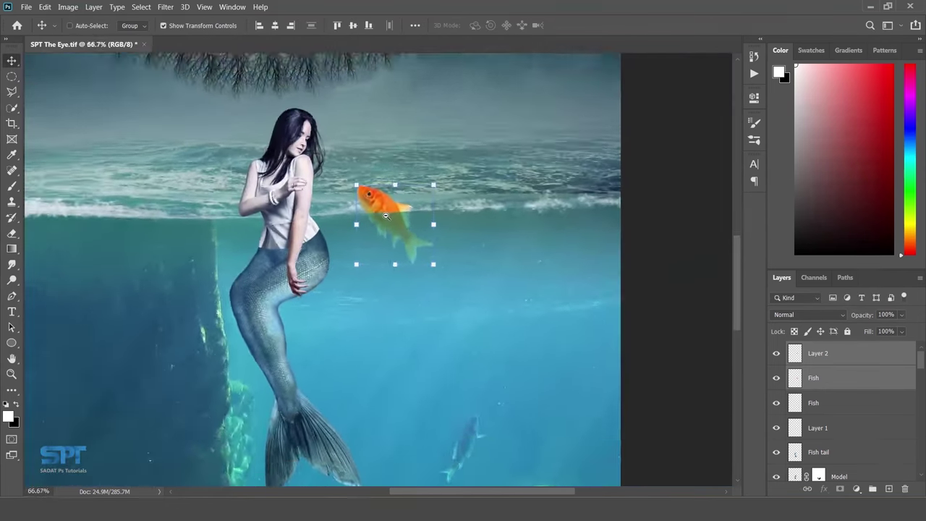
key("ctrl+minus")
key("ctrl+alt+a")
left_click_drag(507, 261, 551, 234)
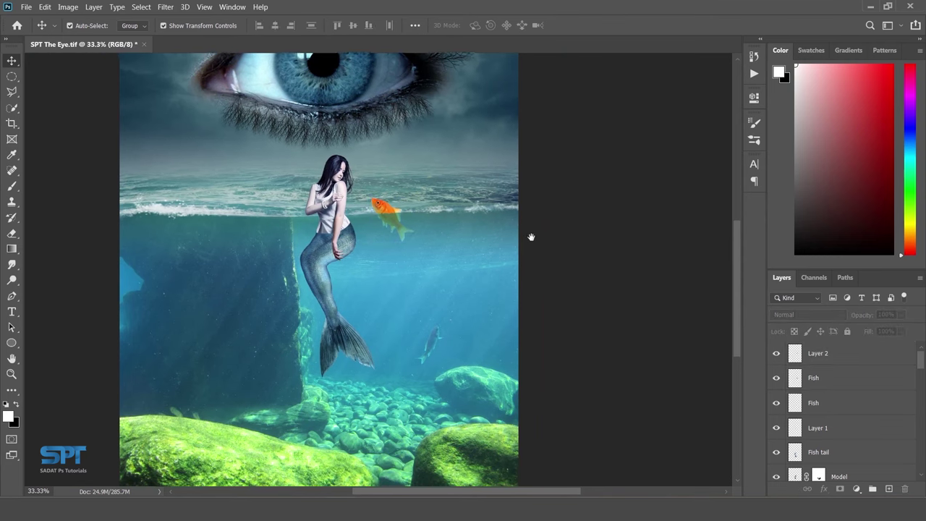
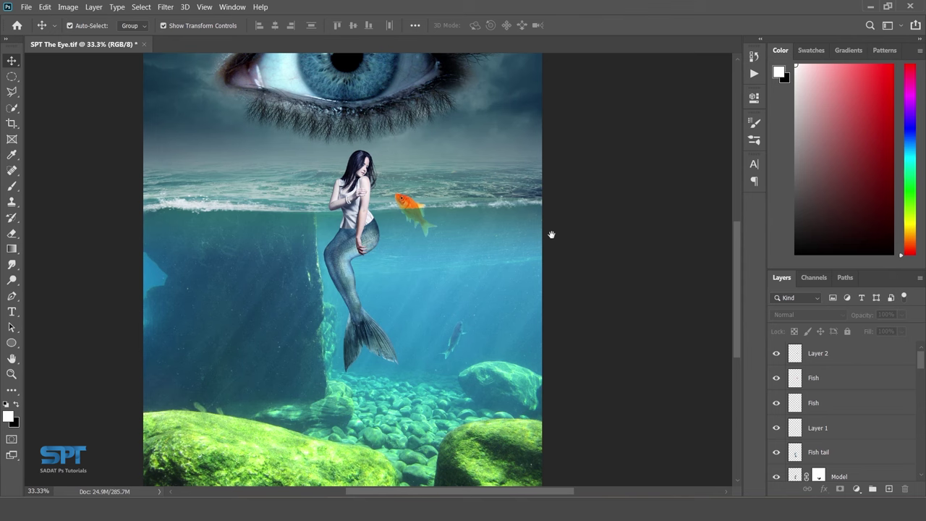
- Duplicate the Fish layer and scale the copy to 58%, rotated level
left_click_drag(519, 279, 510, 277)
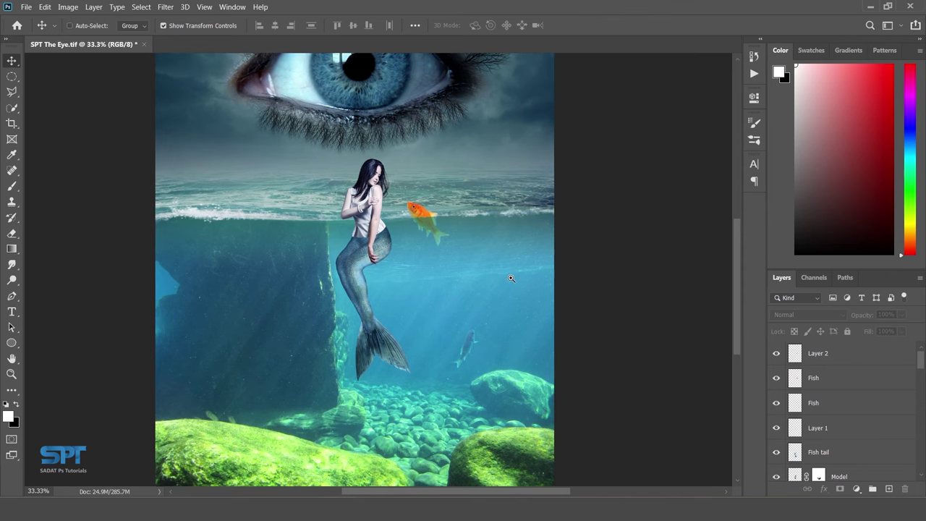
mouse_move(432, 230)
left_mouse_down()
mouse_move(434, 286)
mouse_move(472, 313)
mouse_move(473, 286)
mouse_move(445, 287)
mouse_move(524, 329)
left_mouse_up()
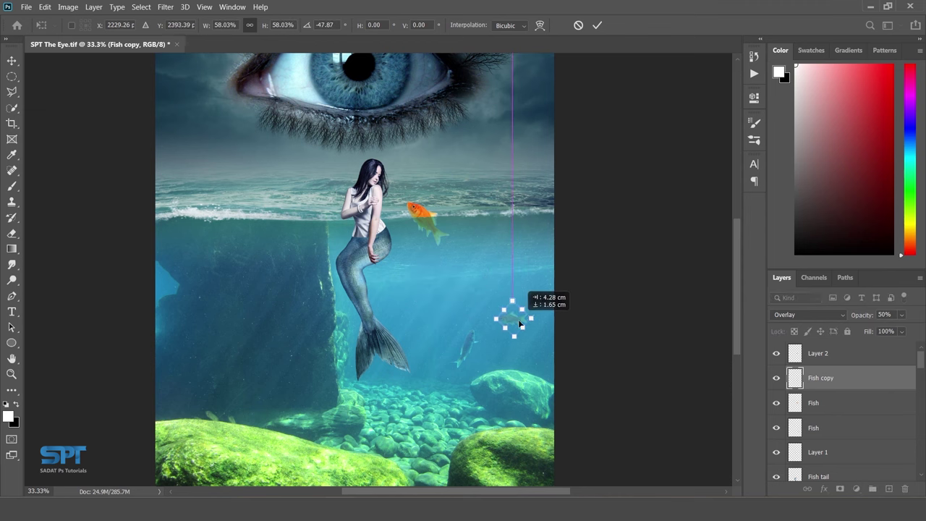
left_click_drag(524, 329, 520, 339)
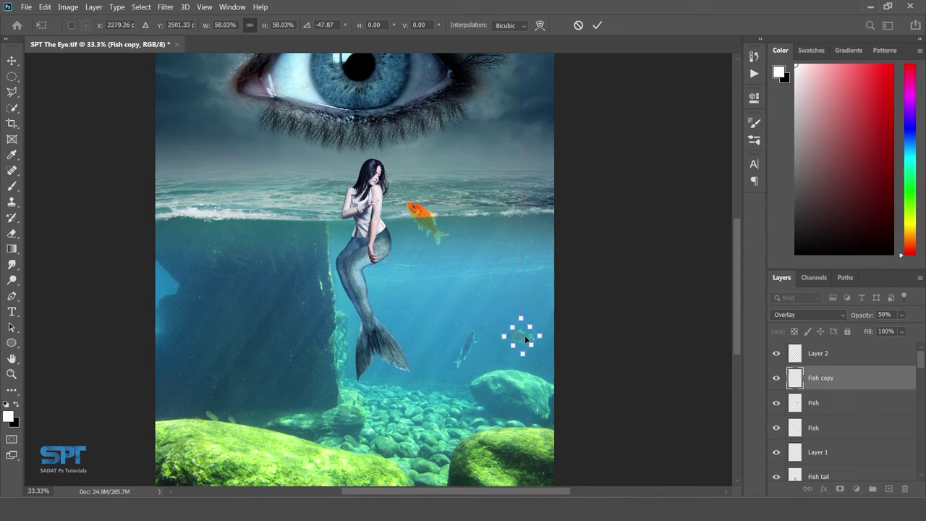
key("Return")
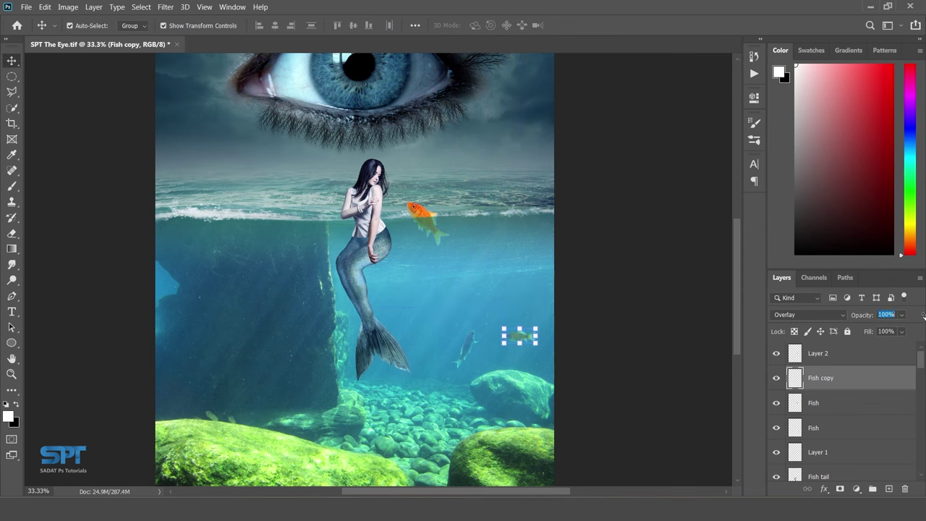
- Nudge the small fish copy lower into the water right of the grey fish
left_click(648, 364)
left_click(568, 348, "ctrl")
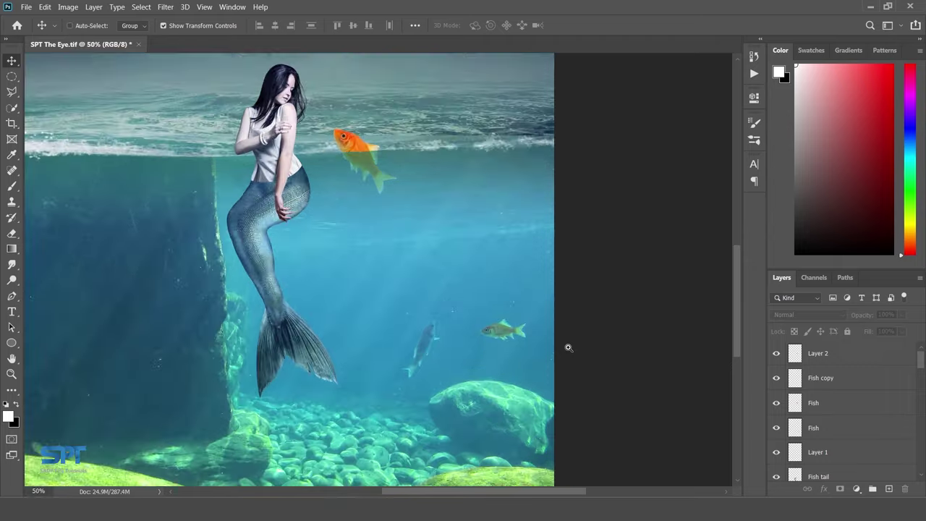
left_click_drag(508, 338, 507, 347)
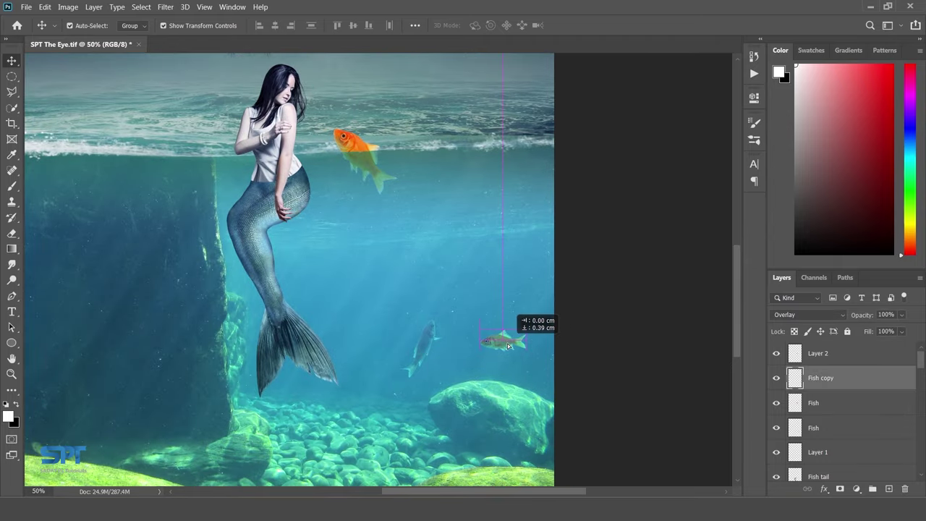
scroll(568, 349, "up", 2)
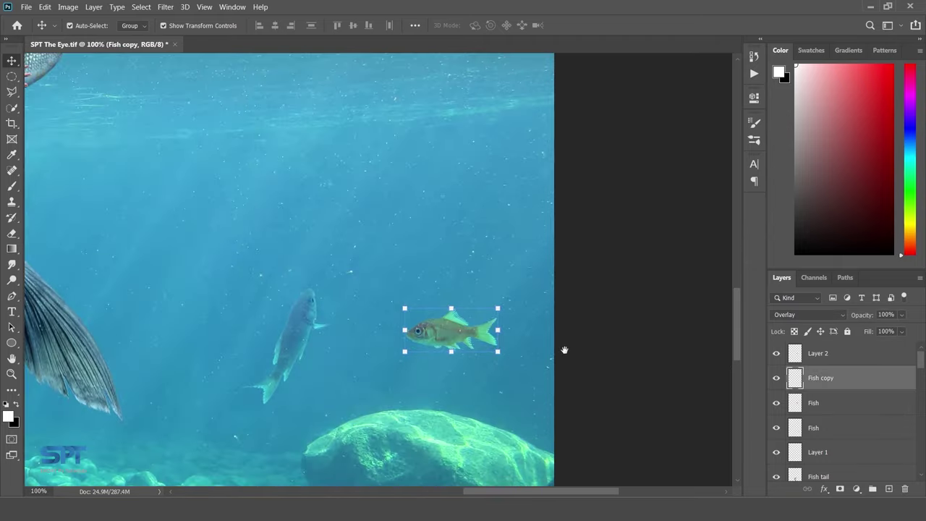
left_click_drag(564, 349, 518, 285)
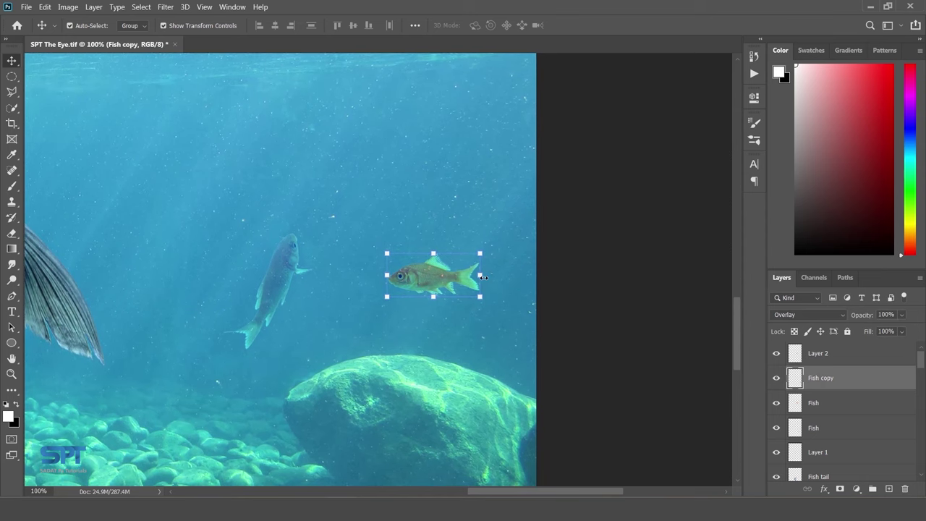
- Apply Color Balance to the fish copy with midtones at -50, -5, +78
left_click(67, 7)
mouse_move(86, 36)
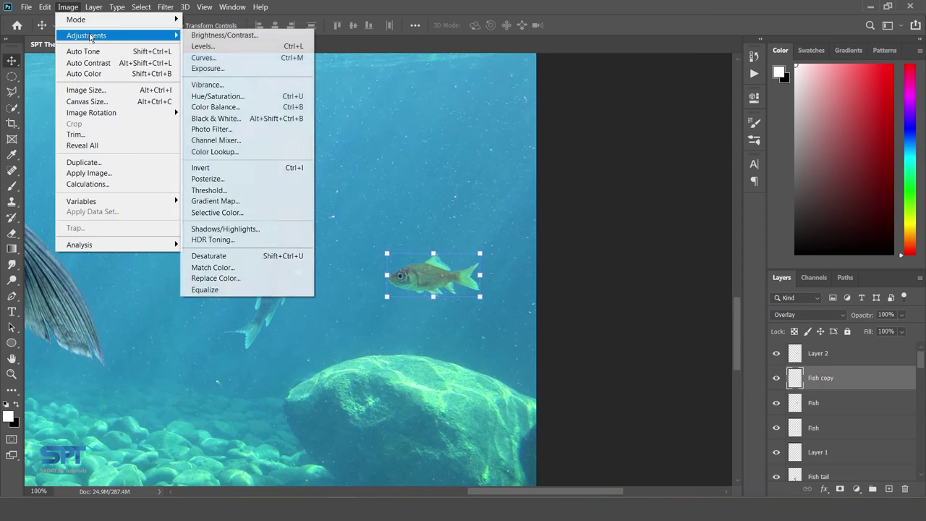
left_click(237, 107)
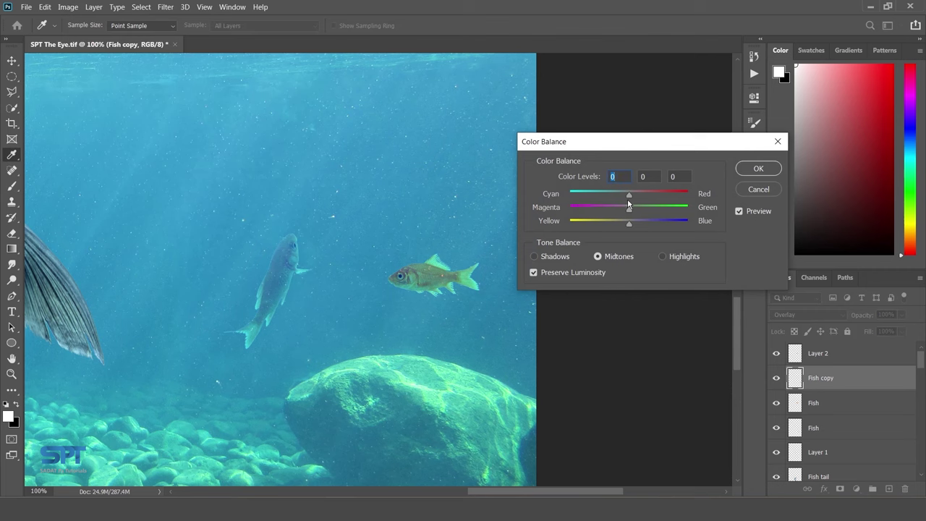
mouse_move(628, 197)
left_mouse_down()
mouse_move(605, 197)
mouse_move(675, 225)
mouse_move(600, 198)
left_mouse_up()
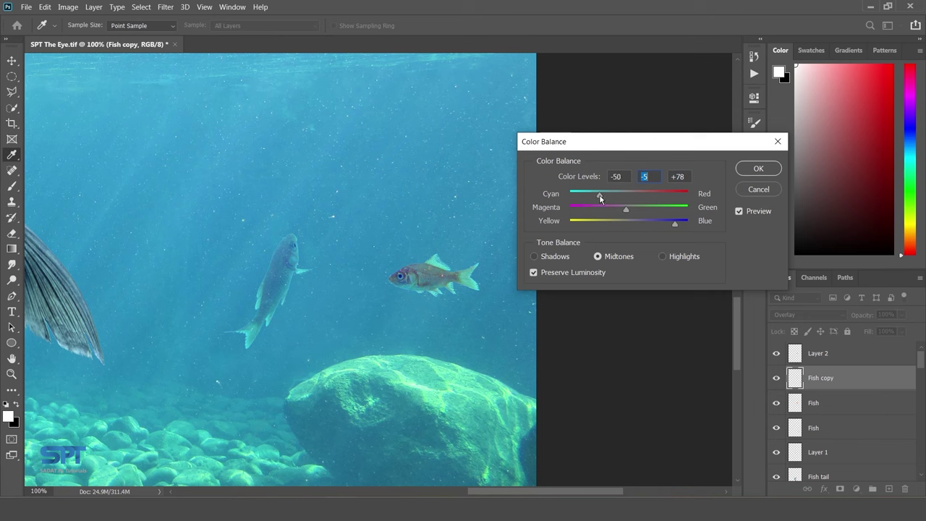
- Apply the colour balance, then move the fish copy toward the rock and shrink it to about 80%
left_click(755, 169)
key("v")
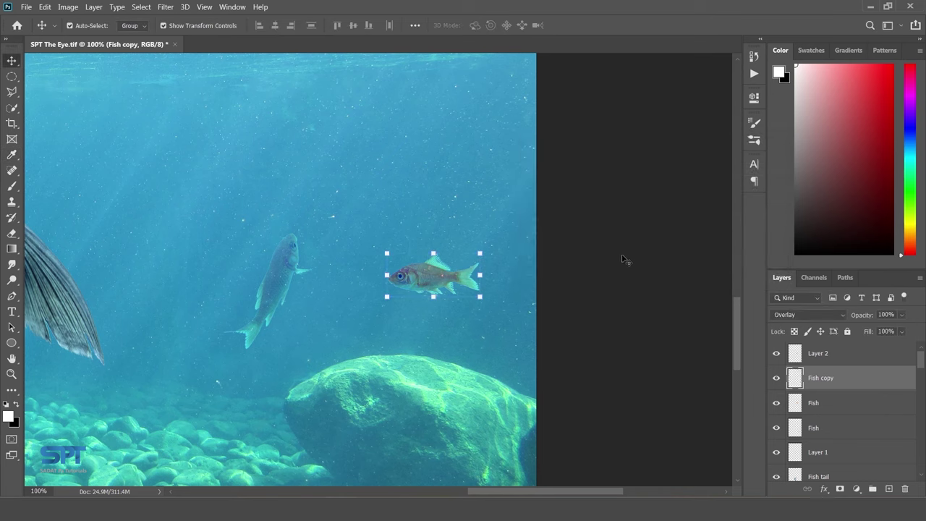
left_click(619, 258)
scroll(365, 256, "down", 3)
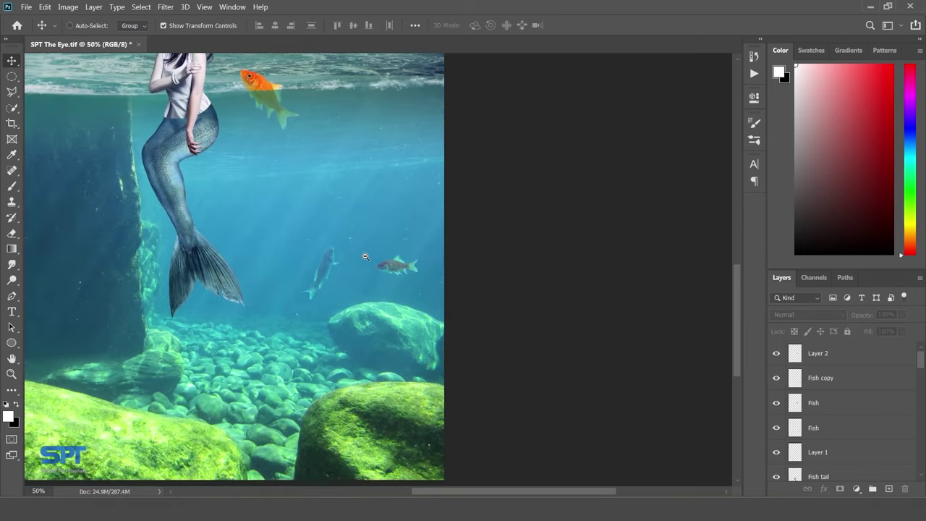
scroll(394, 265, "up", 2)
mouse_move(394, 265)
left_mouse_down()
mouse_move(397, 303)
mouse_move(408, 282)
left_mouse_up()
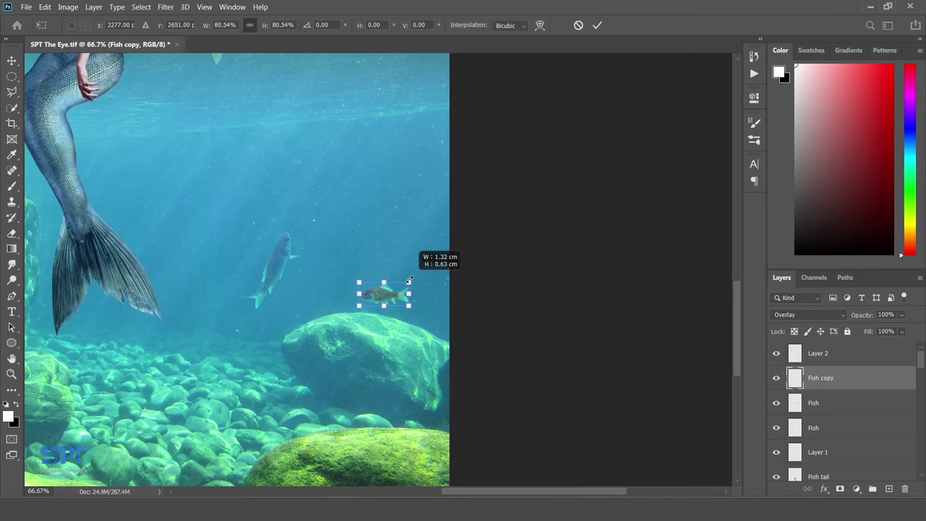
key("Return")
- Pan and zoom out to review the fish copy in the whole scene
left_click(571, 310)
scroll(322, 247, "down", 2)
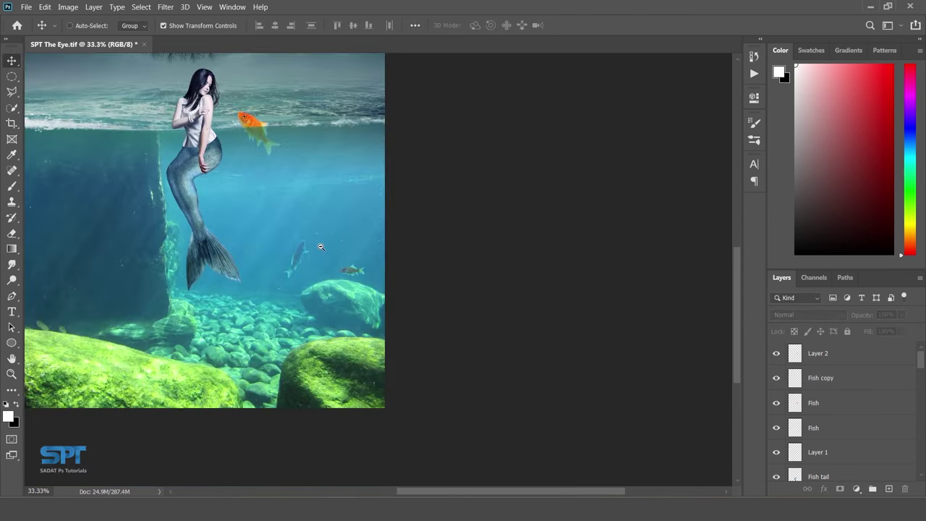
mouse_move(388, 260)
left_mouse_down()
mouse_move(502, 275)
mouse_move(500, 294)
left_mouse_up()
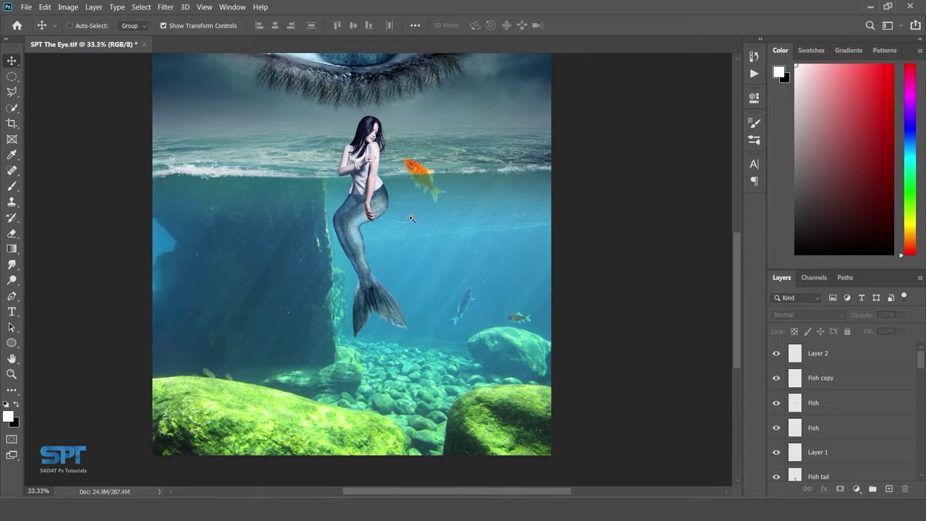
scroll(400, 209, "down", 1)
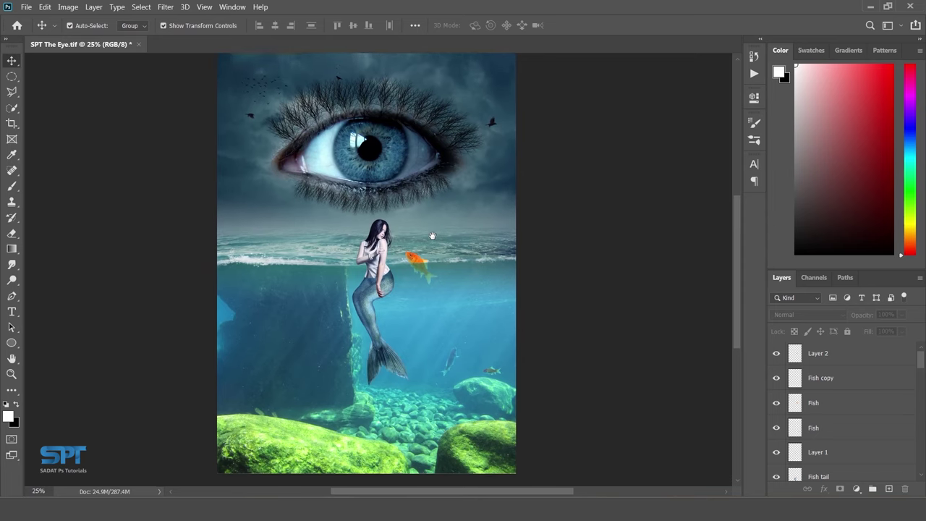
scroll(386, 216, "down", 1)
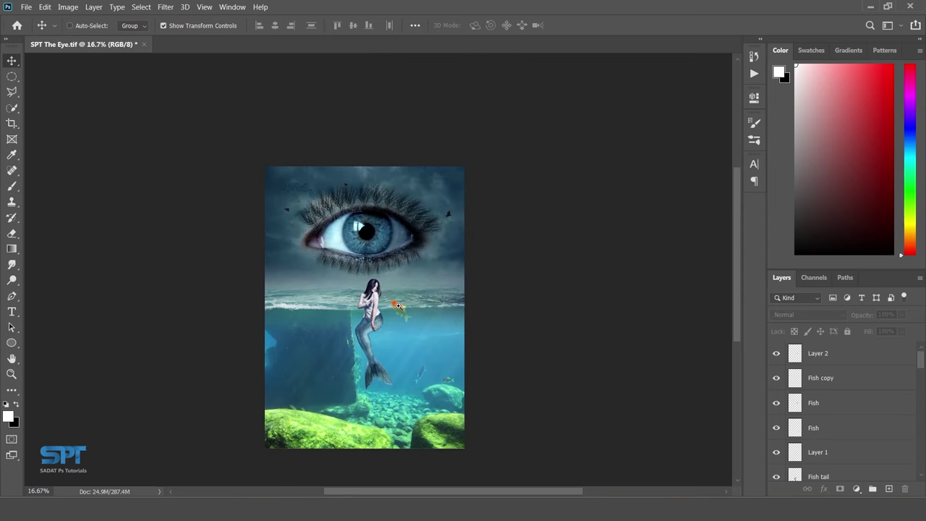
scroll(397, 305, "up", 1)
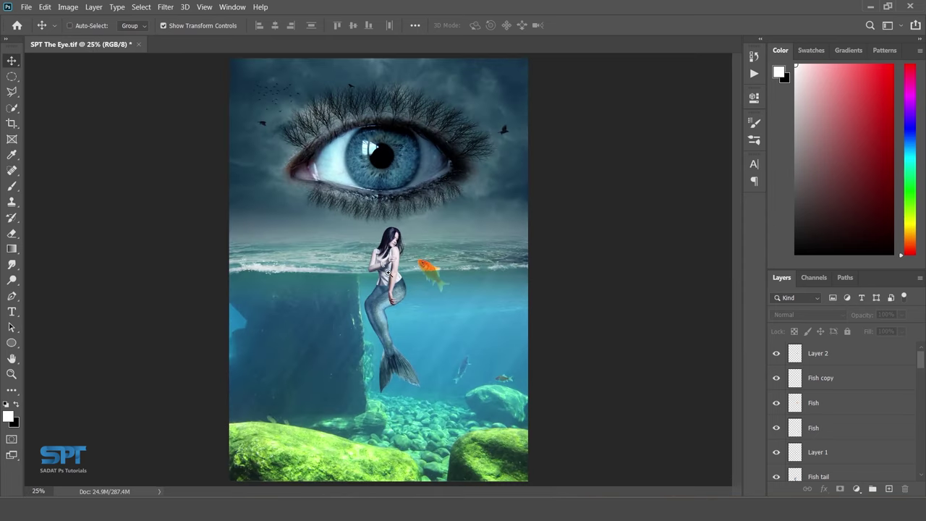
scroll(391, 275, "up", 1)
scroll(391, 272, "up", 1)
scroll(392, 267, "up", 1)
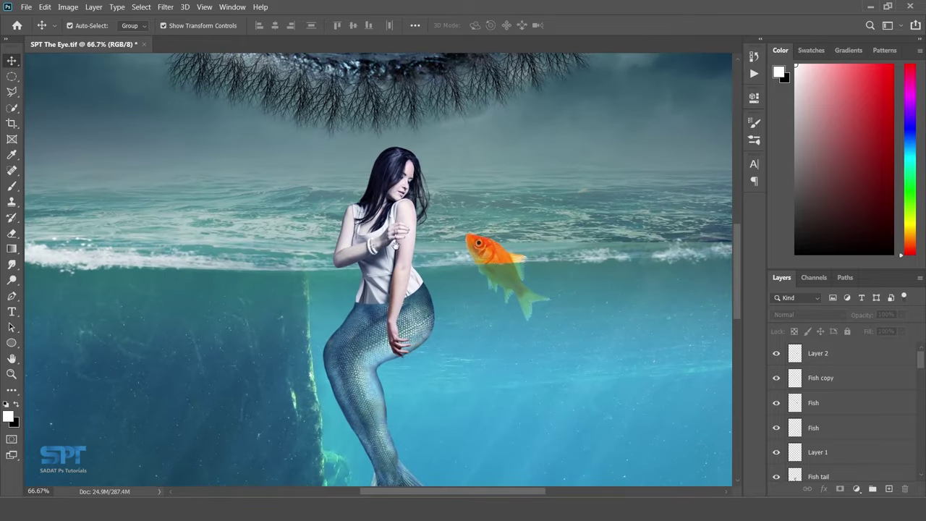
- Select the Model, Fish tail, Layer 1 and Fish layers together
left_click(406, 227)
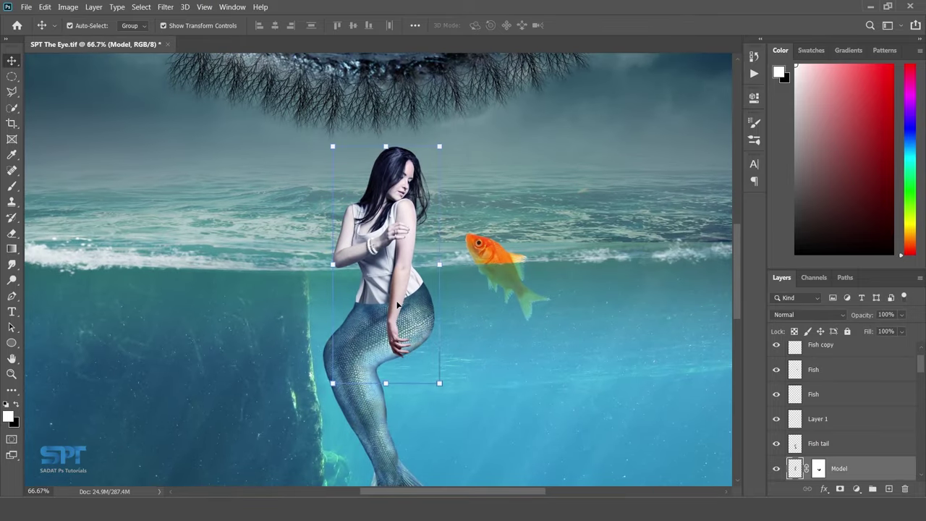
left_click(397, 305, "shift")
left_click(416, 320, "shift")
mouse_move(416, 320)
left_mouse_down()
mouse_move(387, 320)
mouse_move(400, 322)
left_mouse_up()
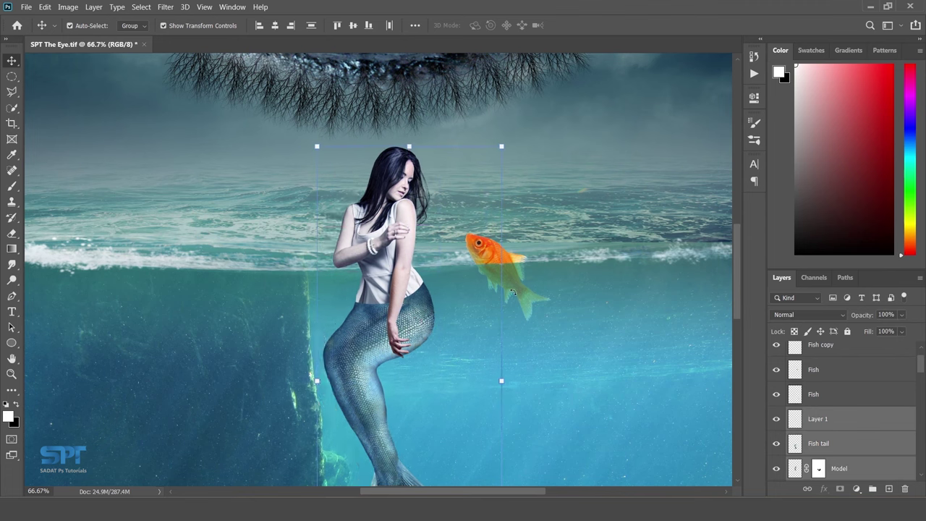
left_click(515, 283, "ctrl+shift")
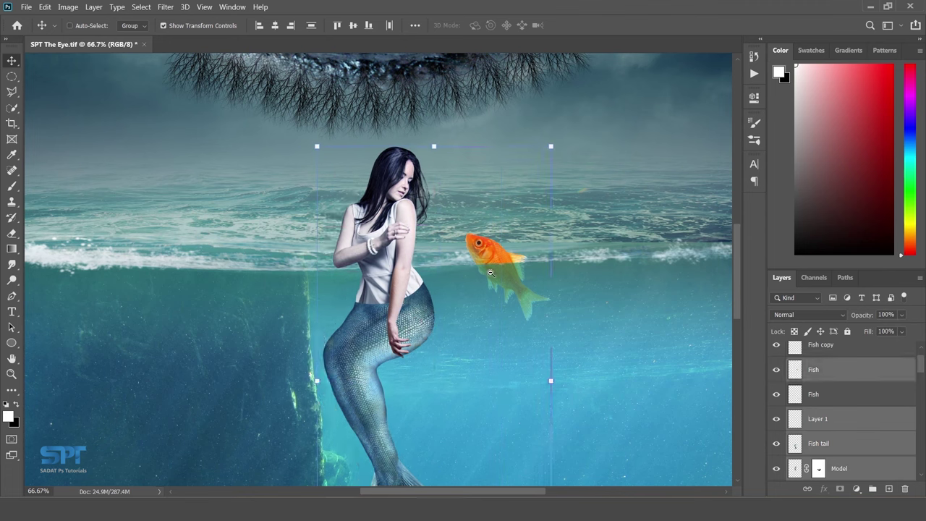
scroll(490, 255, "down", 2)
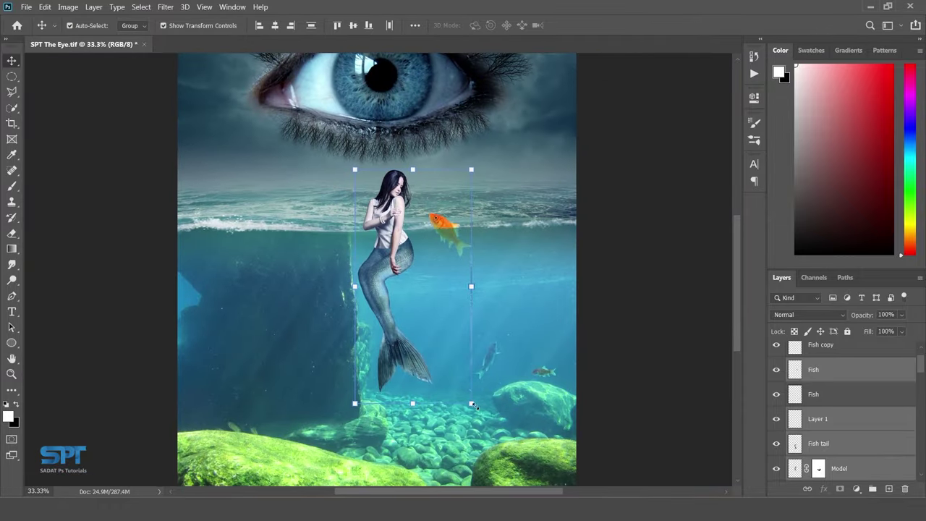
- Scale the mermaid and goldfish group to about 122% and shift it slightly left
left_click(471, 403)
left_click_drag(472, 404, 499, 422)
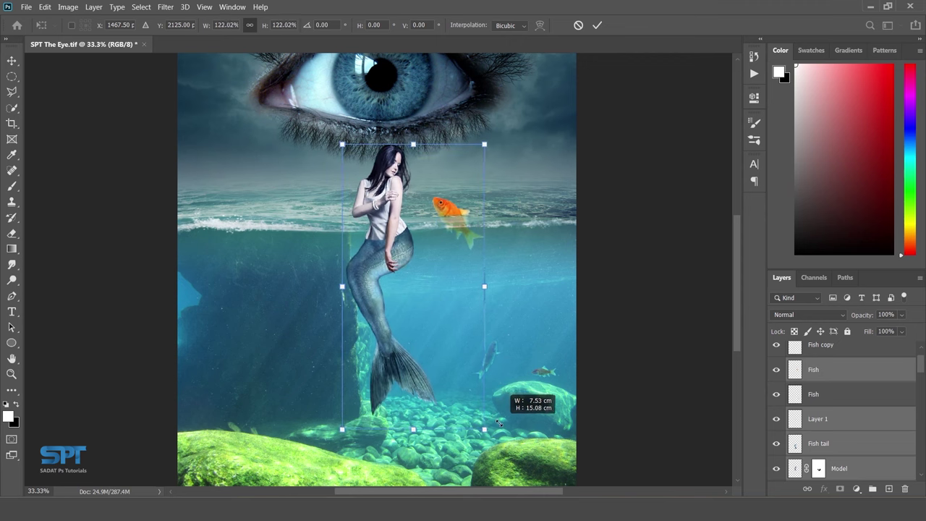
left_click_drag(425, 361, 414, 369)
key("Return")
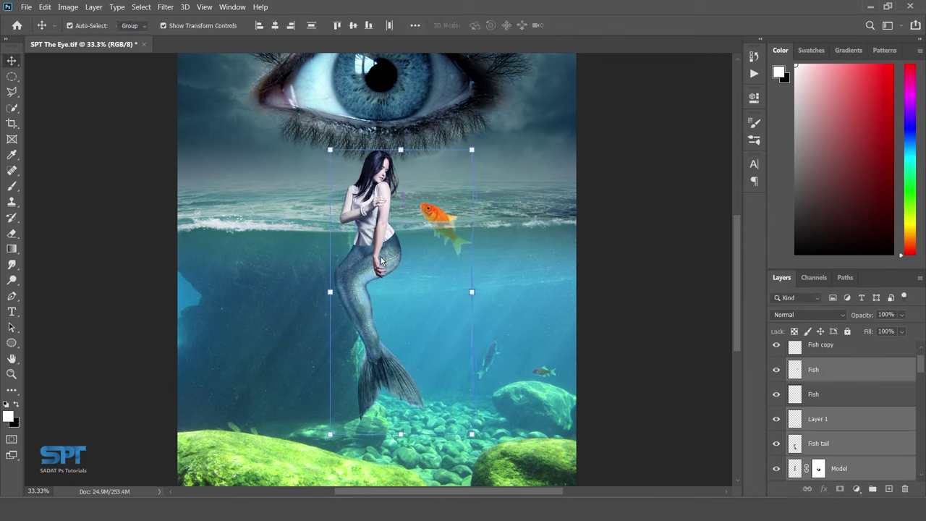
- Set the goldfish layer to Normal blending at 100% opacity
scroll(443, 234, "up", 3)
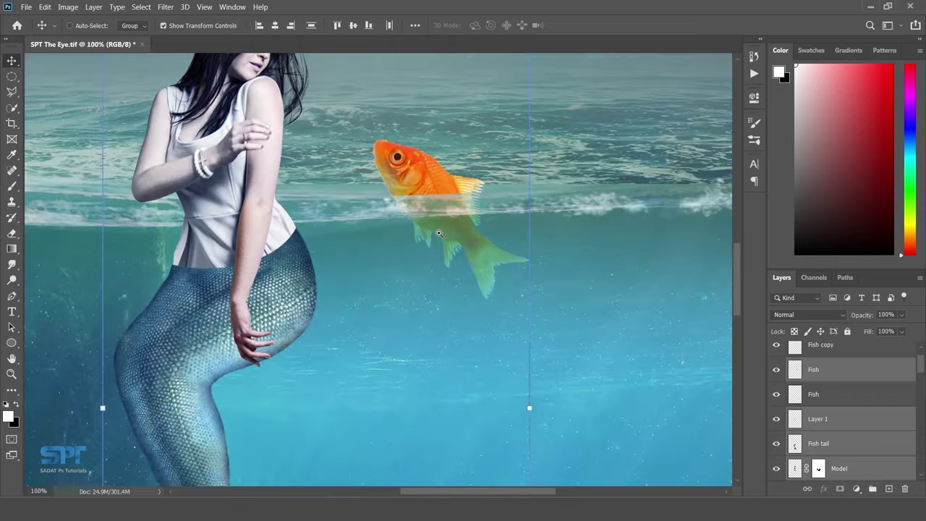
left_click(570, 243, "ctrl")
left_click(468, 236)
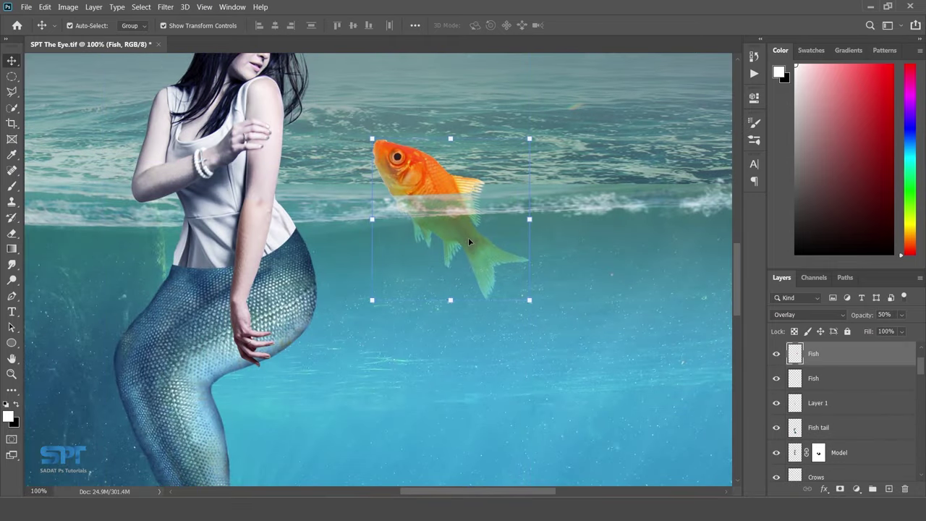
key("shift+alt+n")
key("0")
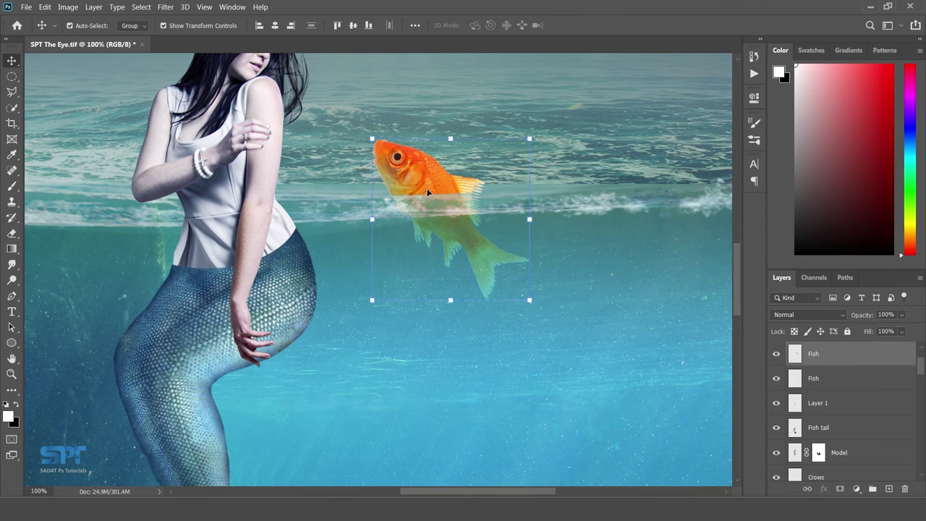
- Nudge the goldfish down and left, closer beside the mermaid's arm
key("Down")
key("Down")
key("Down")
key("Down")
key("Down")
key("Down")
key("Down")
key("Down")
key("Down")
key("Down")
key("Down")
key("Down")
key("Left")
key("Left")
key("Left")
key("Down")
key("Down")
key("Left")
key("Left")
key("Down")
key("Left")
key("Down")
key("Down")
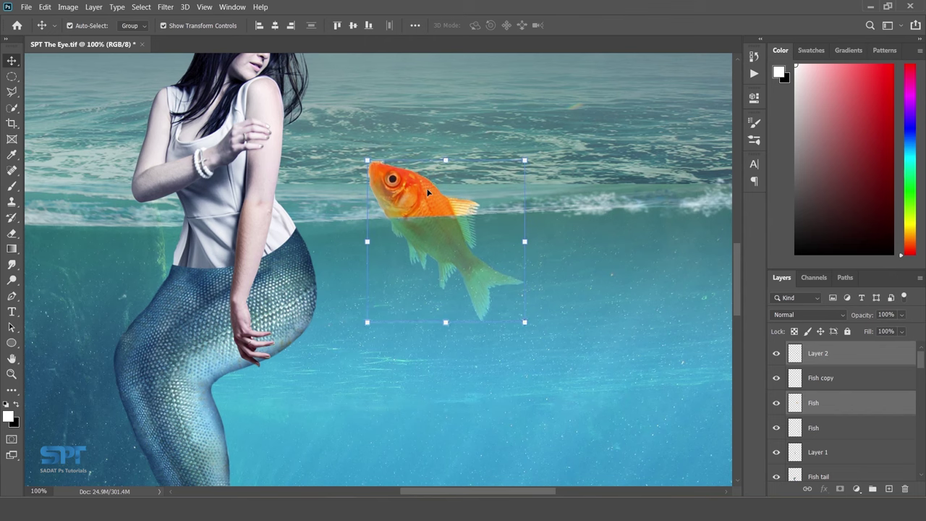
key("Up")
key("Up")
key("Up")
key("Left")
key("Left")
key("Left")
key("Left")
key("Left")
key("Left")
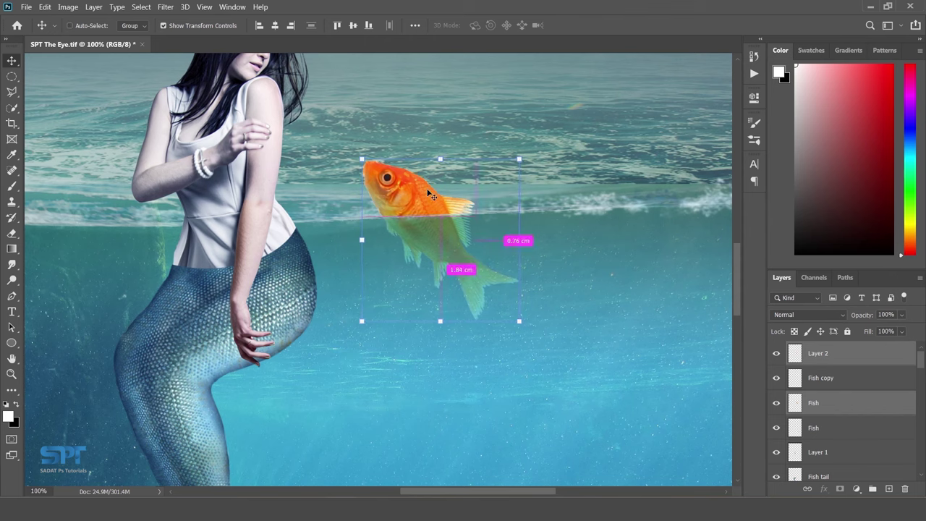
- Zoom in and out to check the goldfish placement in the composition
left_click(425, 161, "alt")
left_click(409, 199, "alt")
left_click(409, 198, "alt")
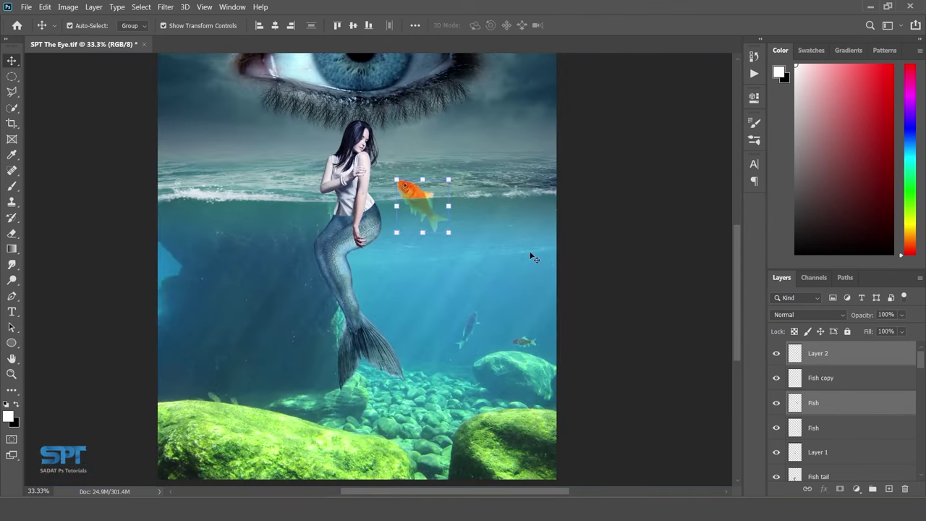
left_click(439, 206)
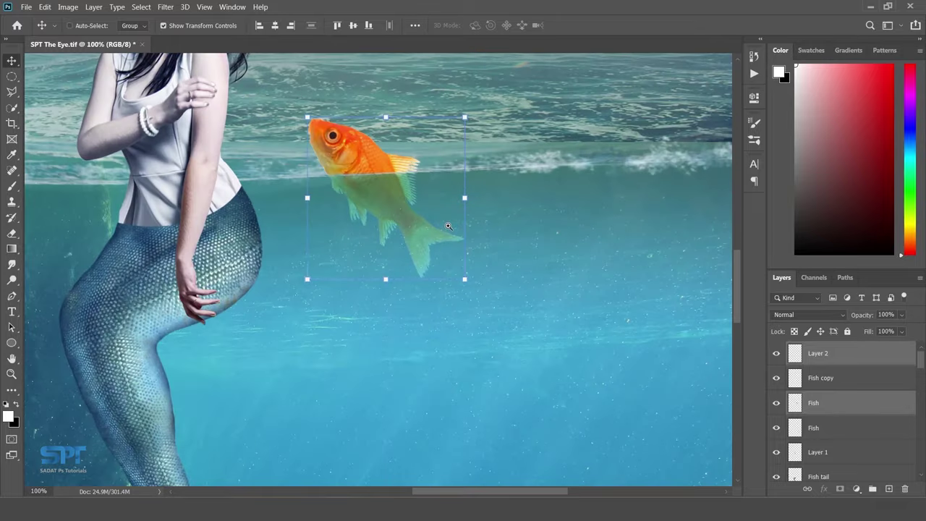
left_click(412, 201, "alt")
left_click(412, 200, "alt")
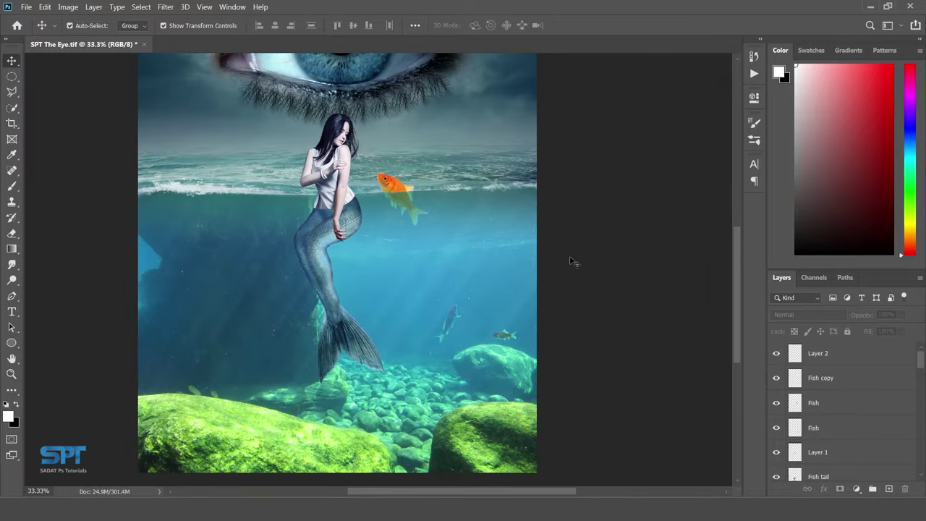
left_click_drag(529, 272, 541, 278)
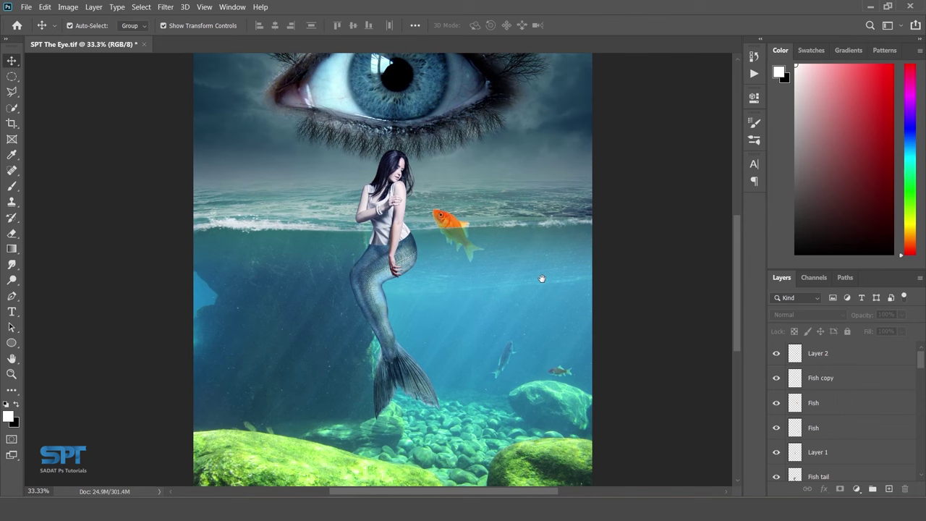
- Draw a circular elliptical-marquee selection around the iris on the Eye layer
left_click_drag(413, 234, 406, 190)
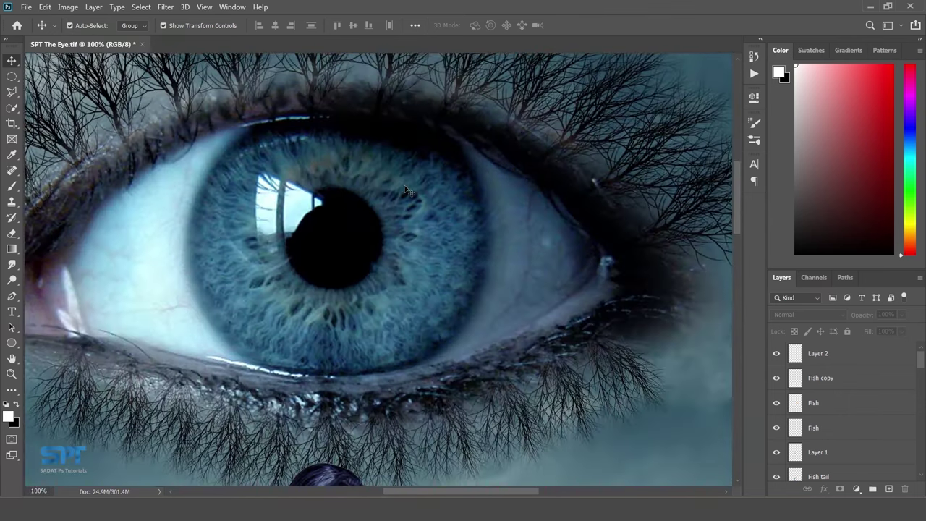
left_click(405, 190, "ctrl")
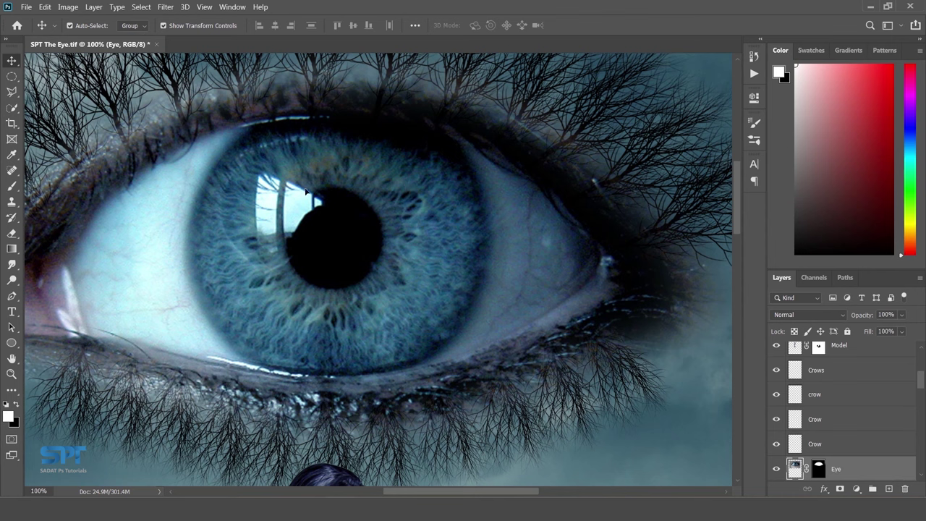
left_click(11, 76)
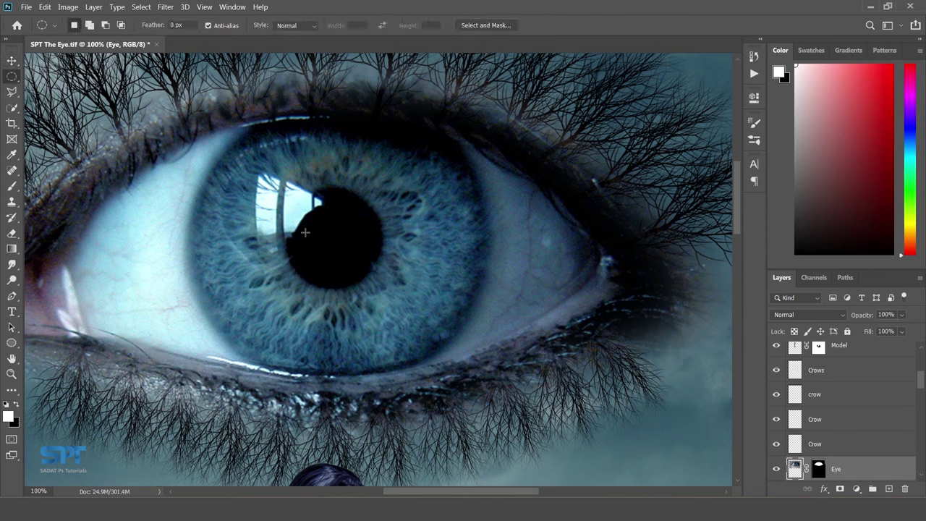
left_click_drag(329, 237, 474, 367)
left_click_drag(391, 277, 399, 284)
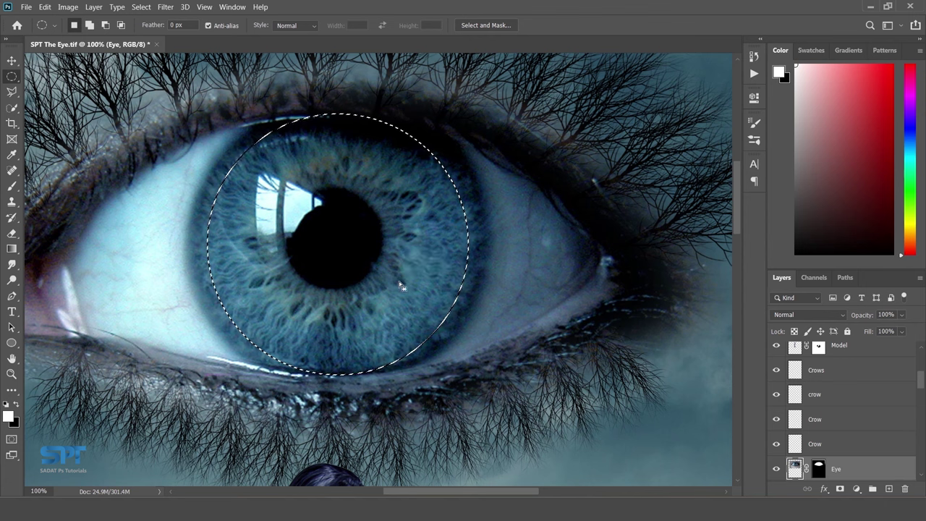
- Feather the iris selection by 70 pixels
left_click(141, 7)
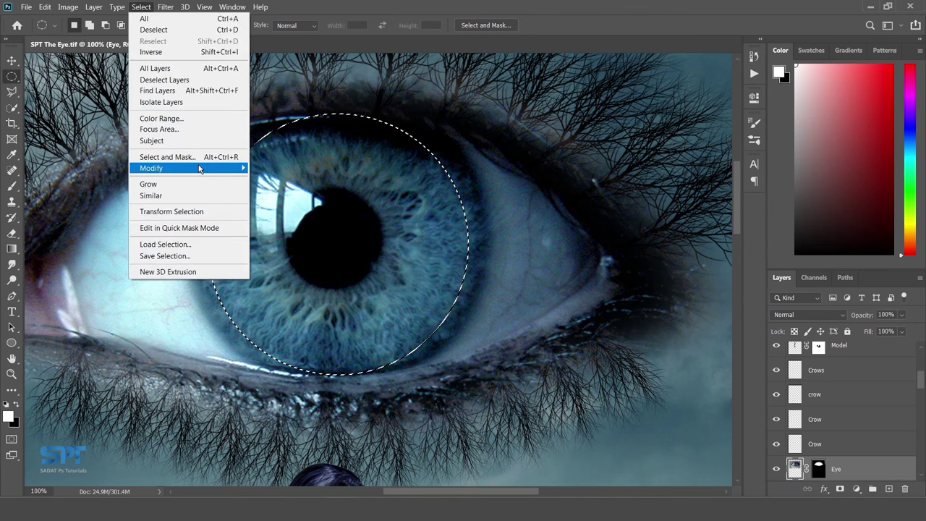
mouse_move(152, 168)
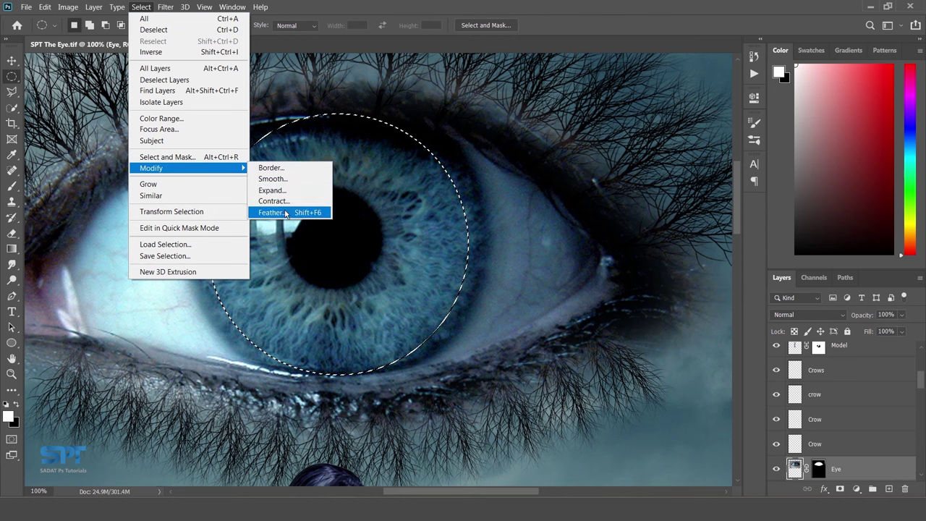
left_click(273, 212)
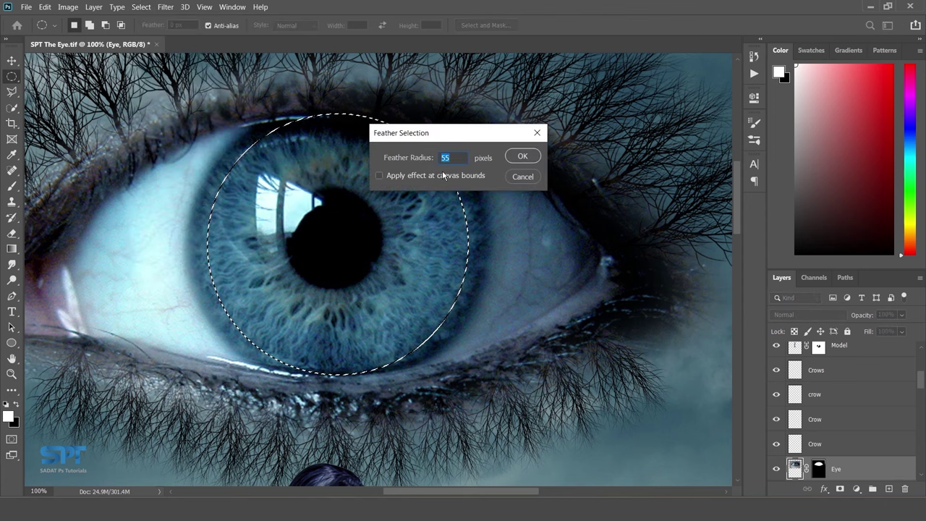
type("70")
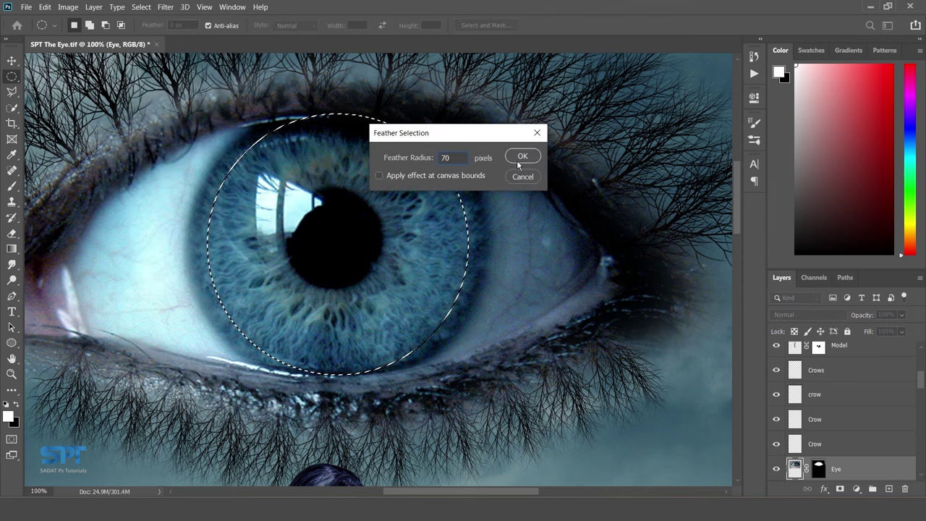
left_click(523, 156)
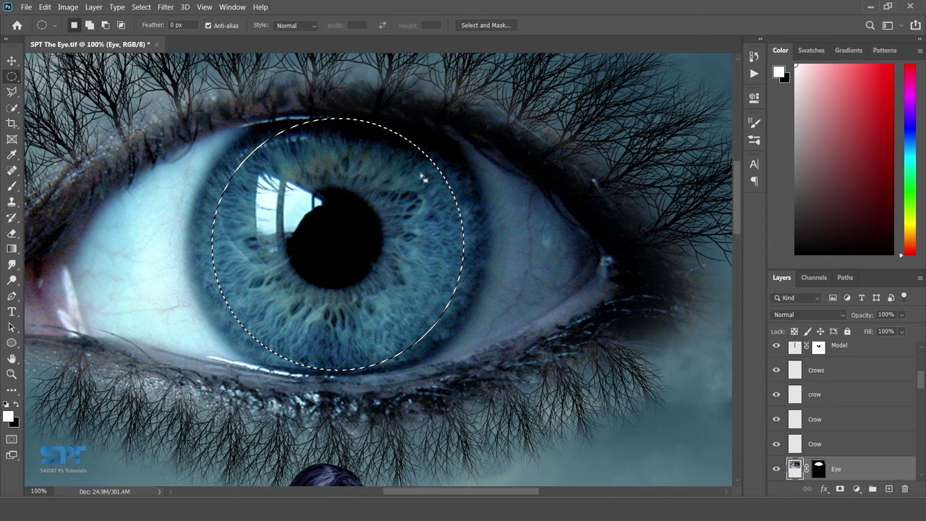
left_click(69, 9)
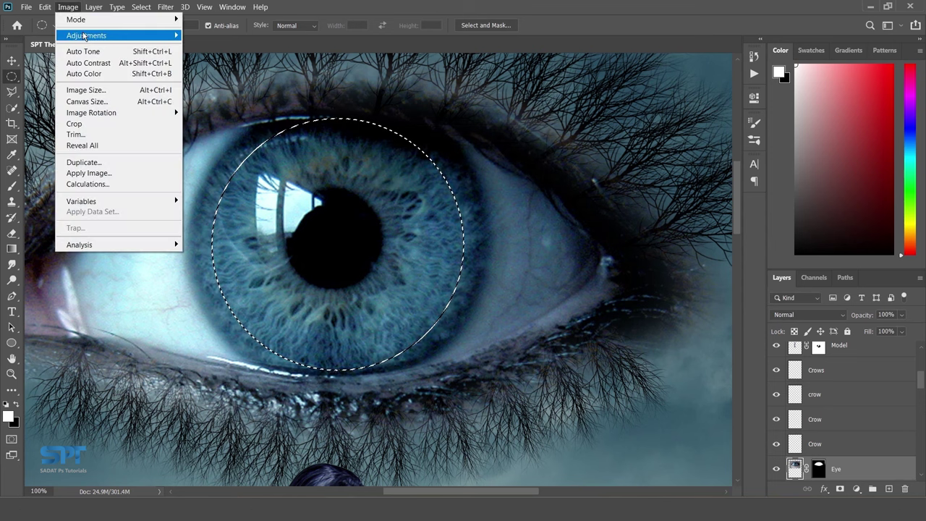
mouse_move(86, 35)
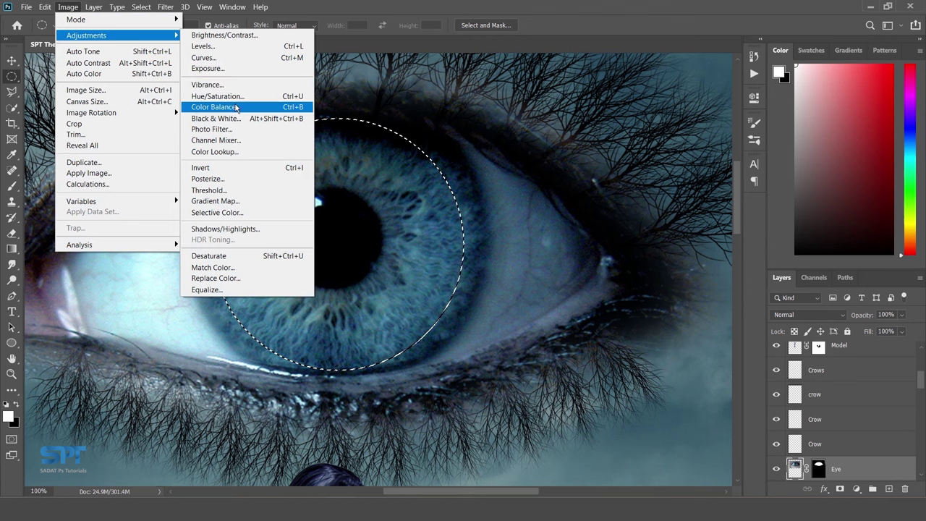
- Open Color Balance on the iris and shift its midtones toward cyan
left_click(233, 107)
left_click_drag(615, 147, 623, 116)
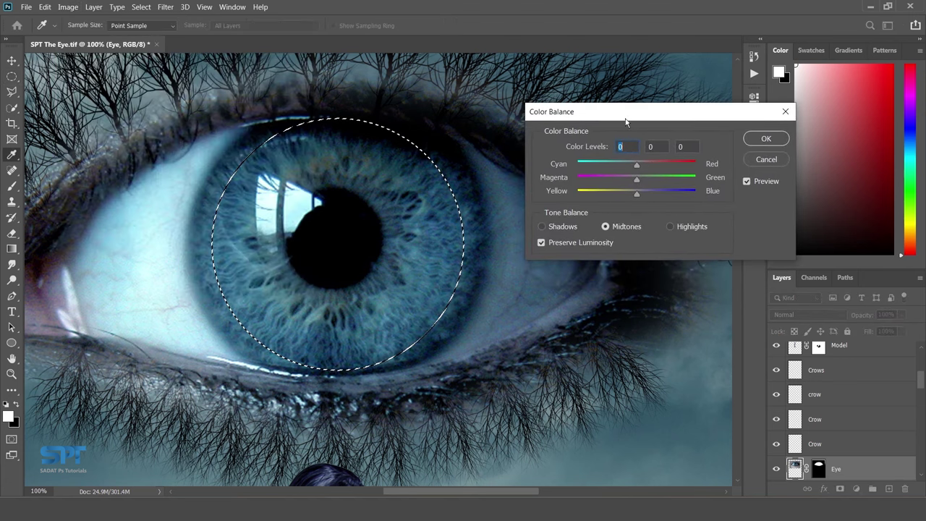
left_click_drag(643, 165, 593, 166)
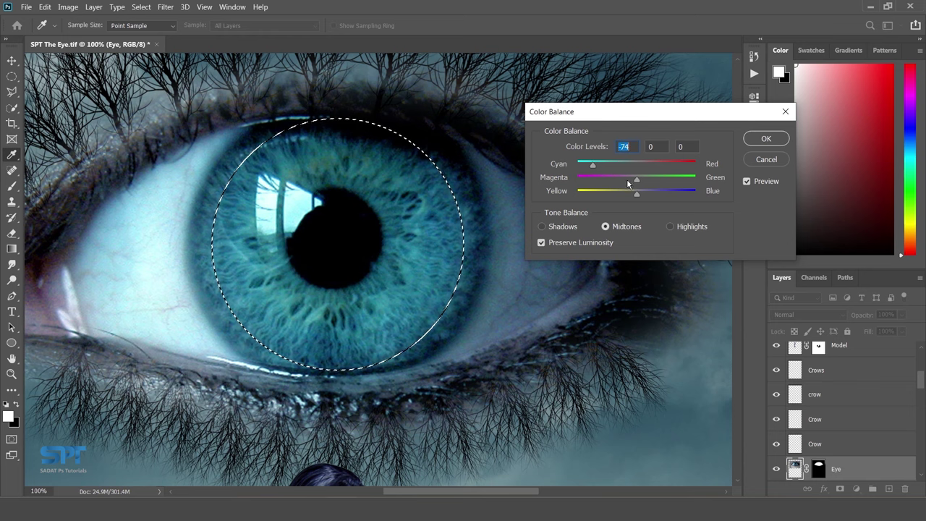
mouse_move(636, 180)
left_mouse_down()
mouse_move(598, 182)
mouse_move(651, 195)
left_mouse_up()
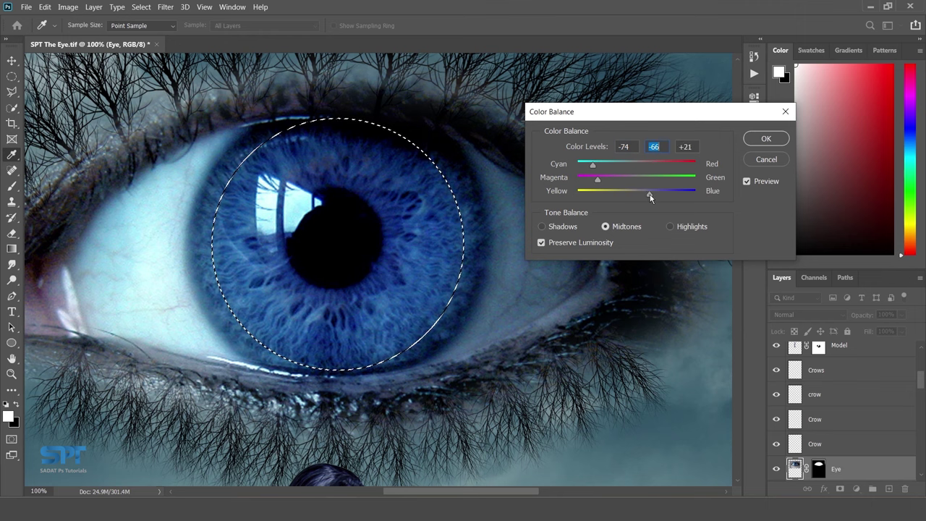
mouse_move(598, 180)
left_mouse_down()
mouse_move(626, 182)
mouse_move(601, 164)
left_mouse_up()
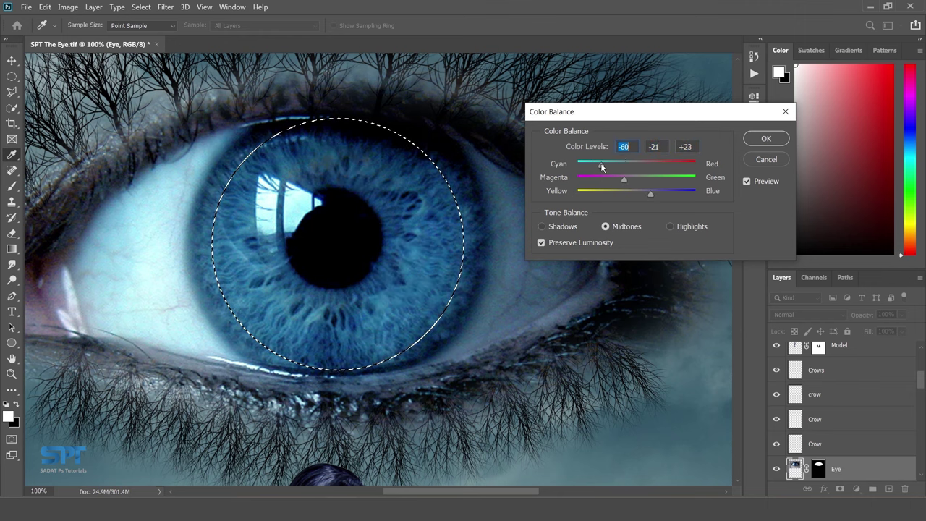
- Set the iris shadow balance to -7, -18, +8
left_click(571, 226)
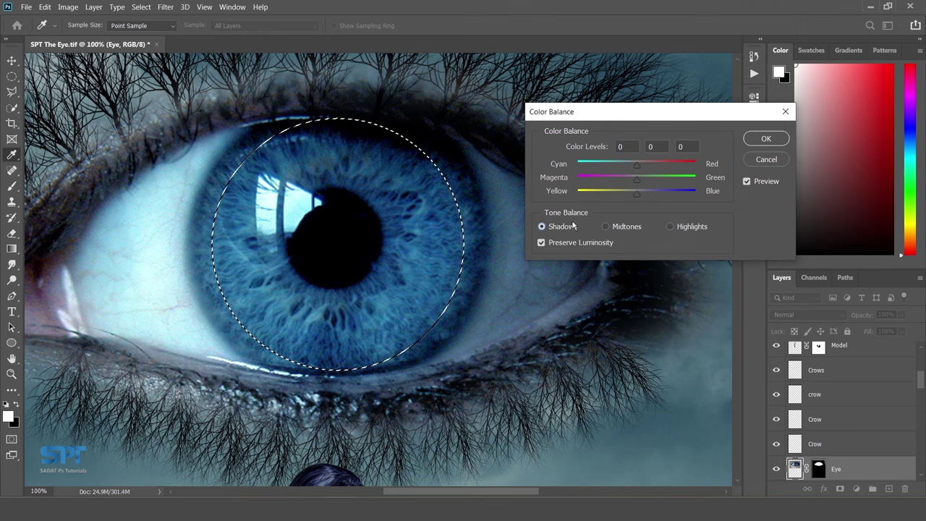
mouse_move(637, 166)
left_mouse_down()
mouse_move(622, 164)
mouse_move(612, 180)
mouse_move(642, 193)
mouse_move(626, 178)
left_mouse_up()
left_click(626, 178)
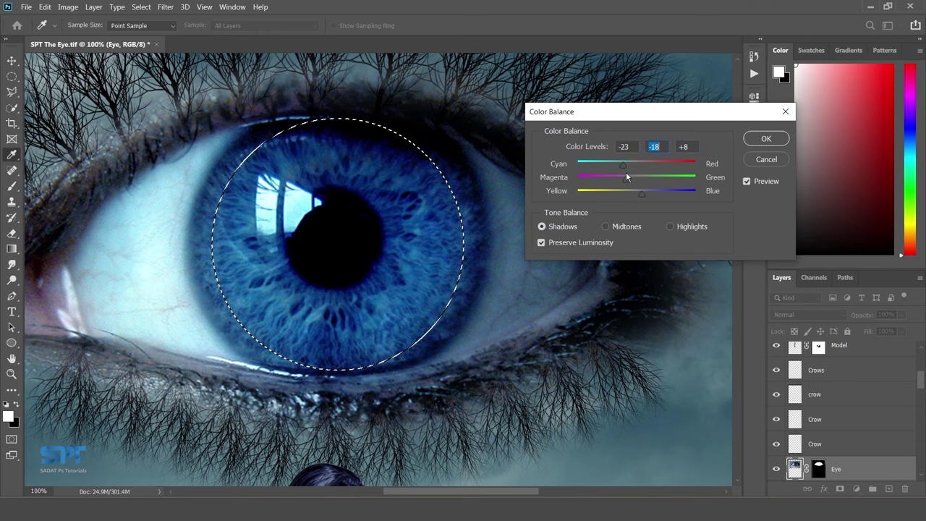
left_click_drag(626, 166, 631, 165)
left_click(633, 167)
- Set highlights to +59, +33, -1, apply the balance, and deselect the iris
left_click(670, 227)
mouse_move(638, 165)
left_mouse_down()
mouse_move(671, 166)
mouse_move(656, 183)
left_mouse_up()
left_click(636, 193)
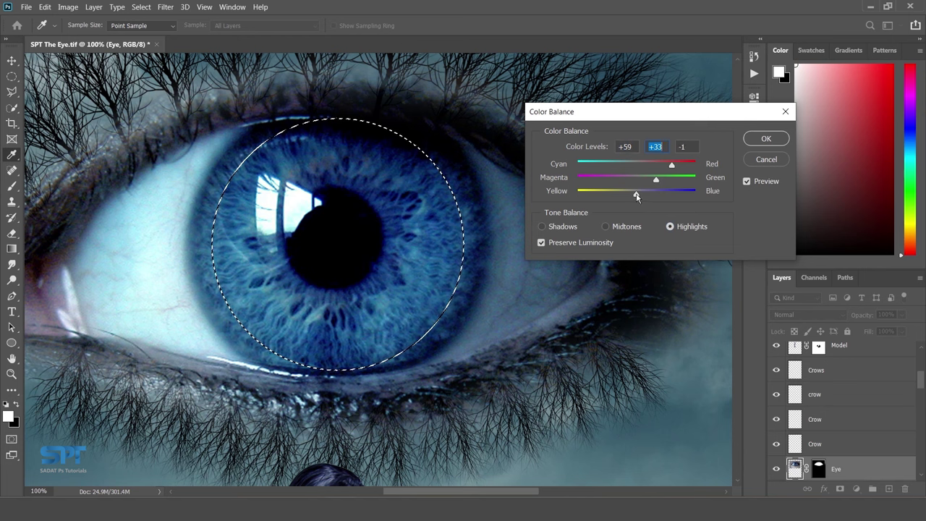
left_click(766, 138)
key("ctrl+d")
key("v")
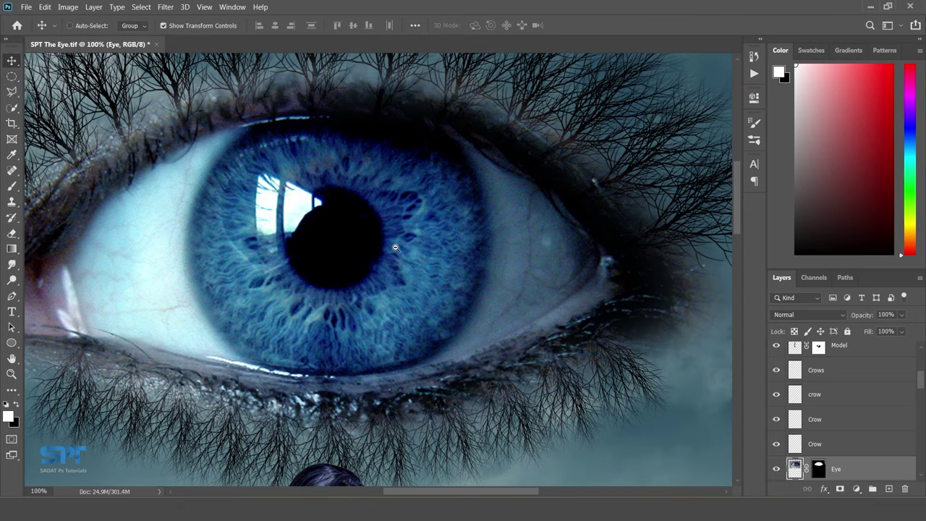
key("ctrl+minus")
key("ctrl+minus")
key("ctrl+minus")
key("ctrl+minus")
key("ctrl+minus")
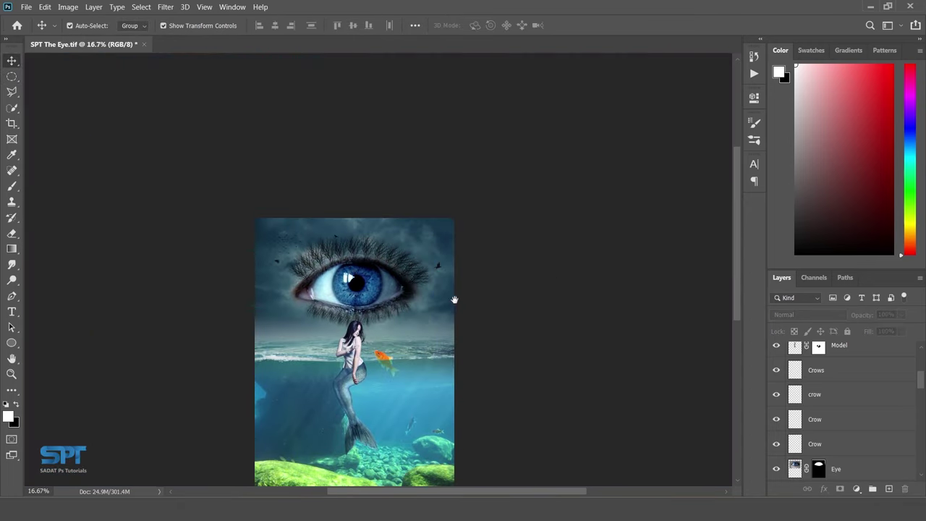
left_click_drag(453, 304, 461, 214)
key("ctrl+plus")
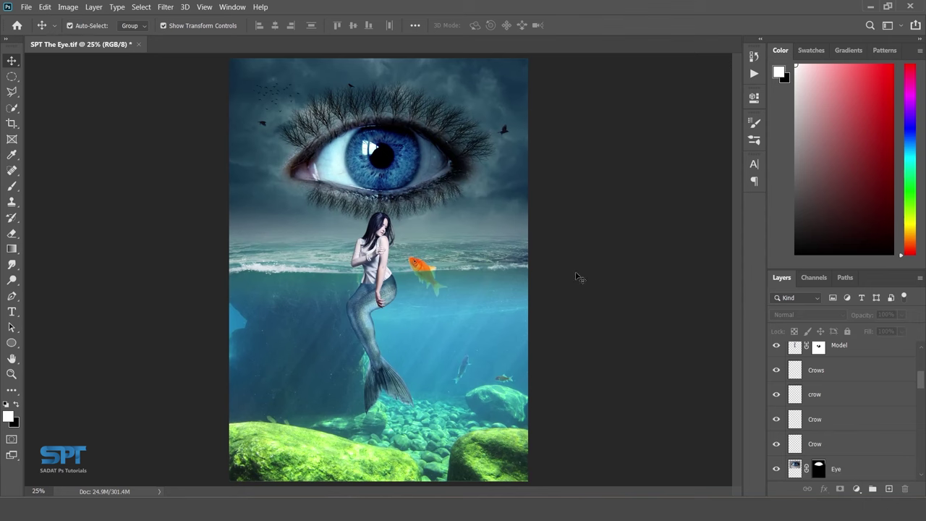
scroll(899, 402, "up", 3)
scroll(899, 403, "up", 2)
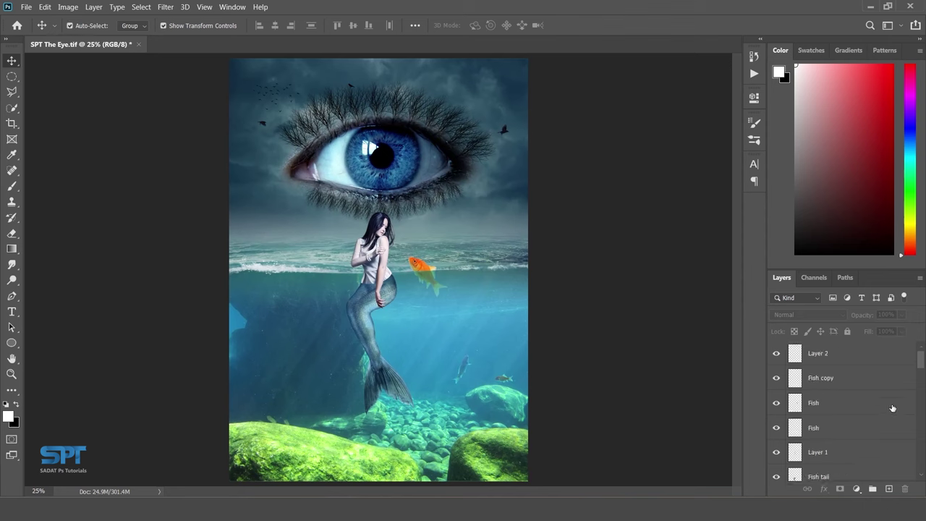
- Add a Gradient fill layer and browse its gradient presets
left_click(857, 489)
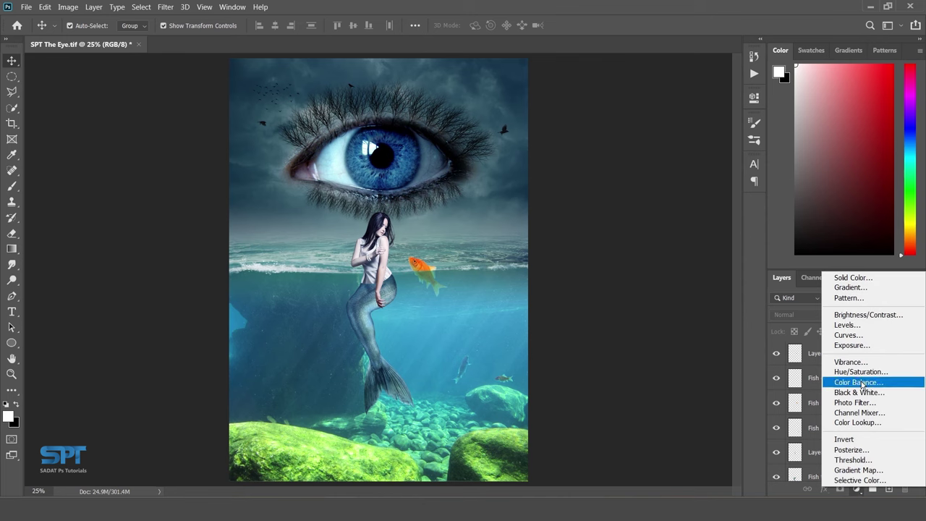
left_click(847, 288)
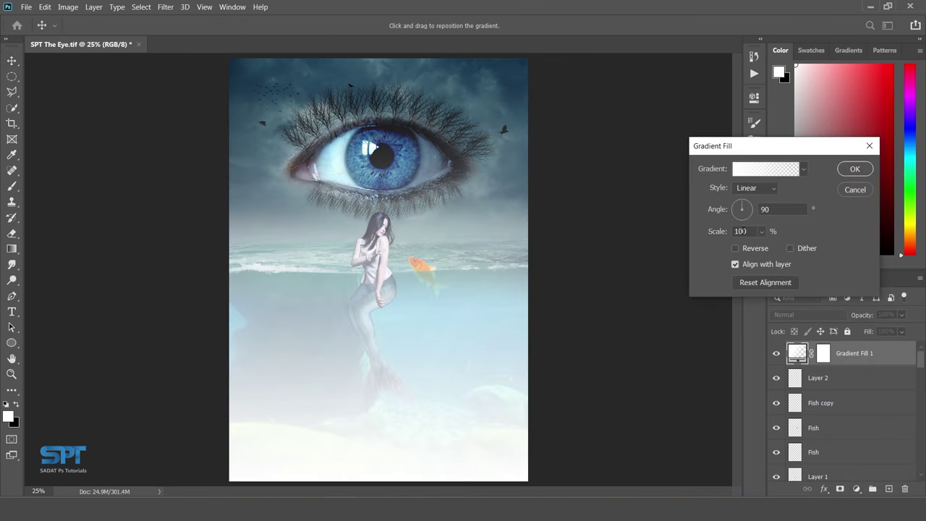
left_click(804, 169)
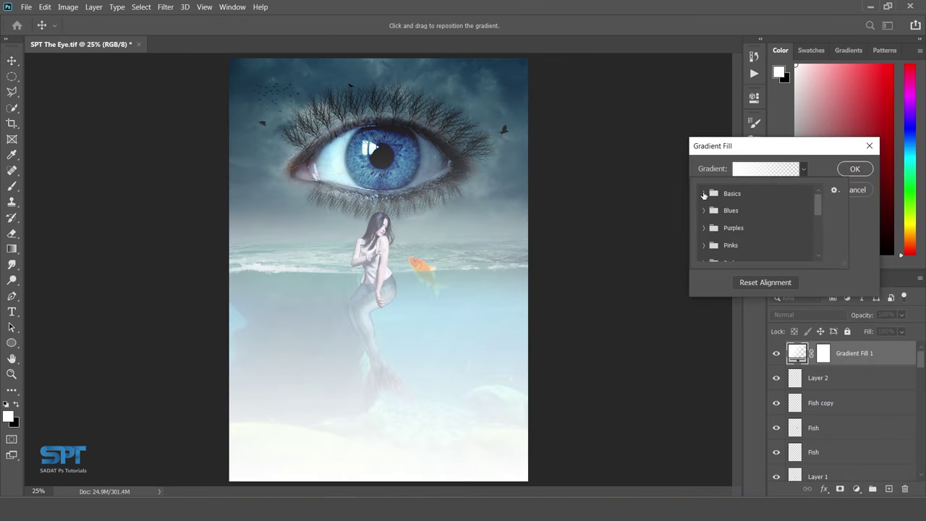
left_click(703, 193)
left_click(704, 194)
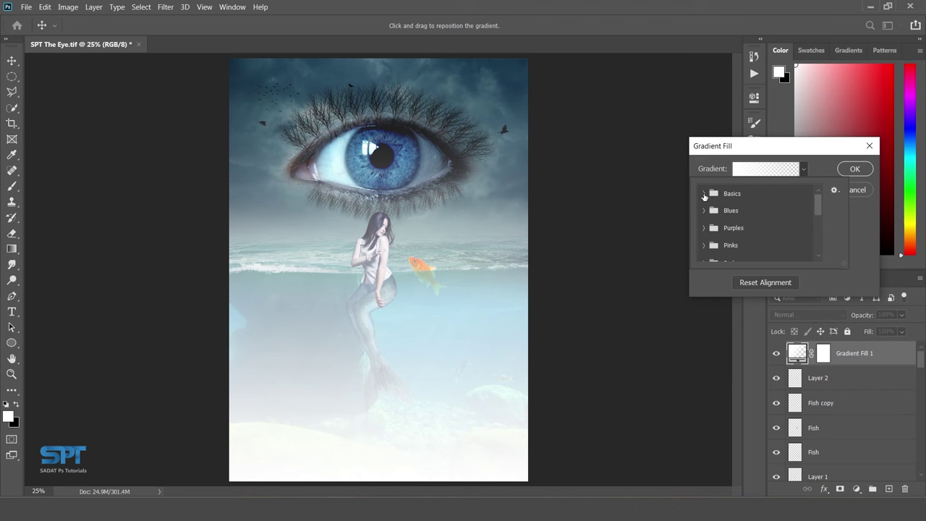
left_click(803, 170)
left_click(773, 171)
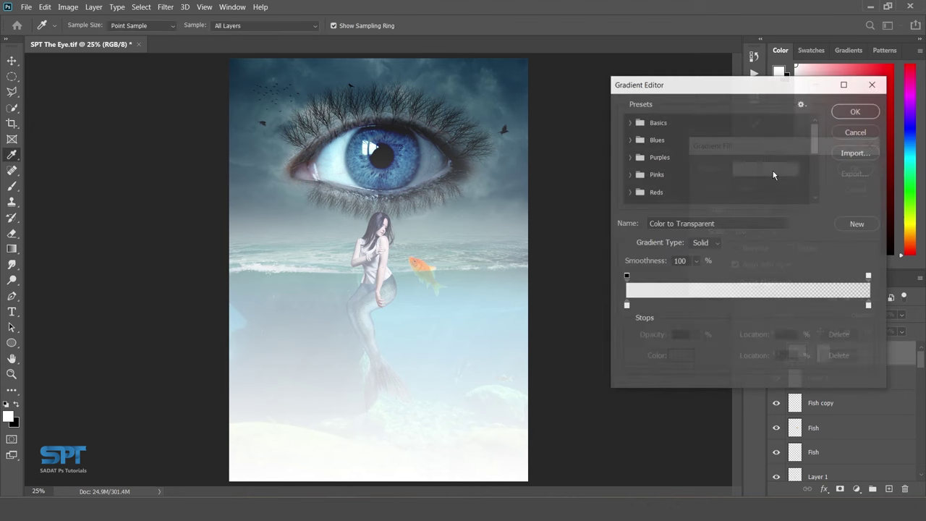
- Set both gradient colour stops to black in the Gradient Editor
left_click(626, 307)
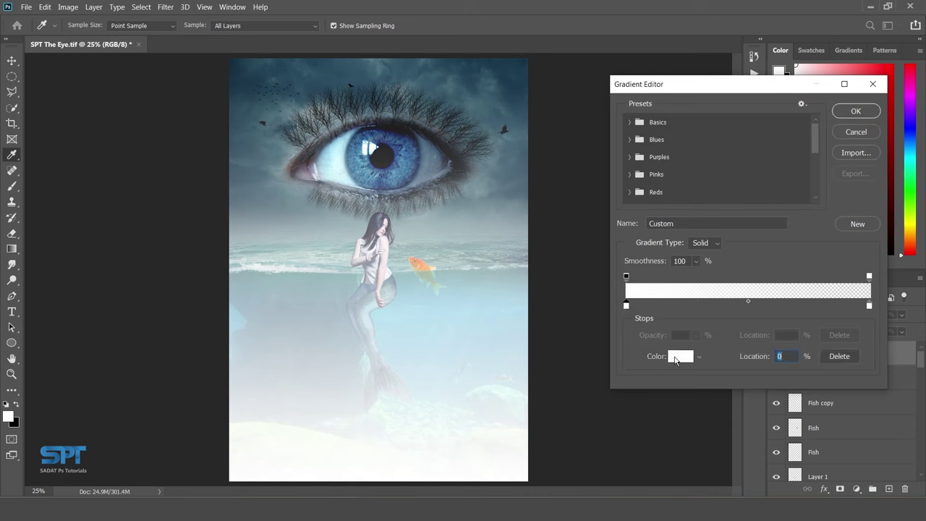
left_click(676, 355)
left_click_drag(649, 289, 603, 311)
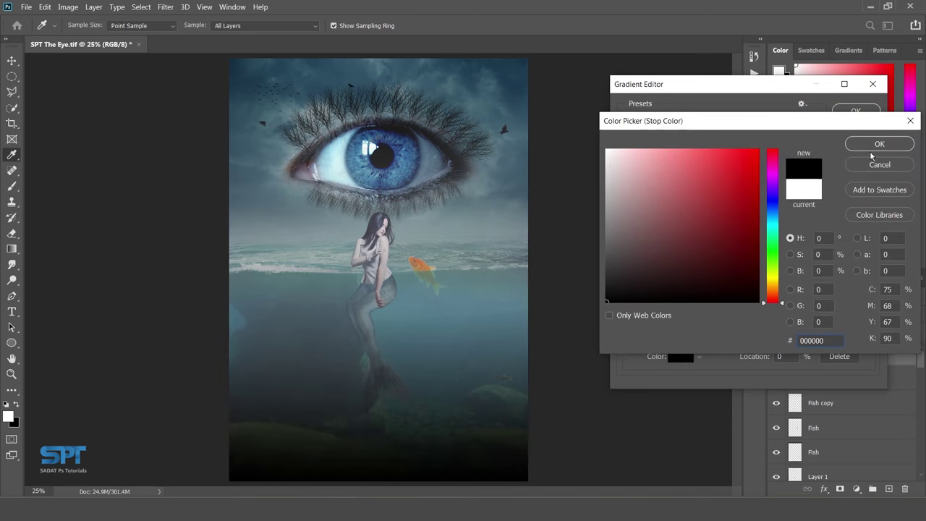
left_click(875, 145)
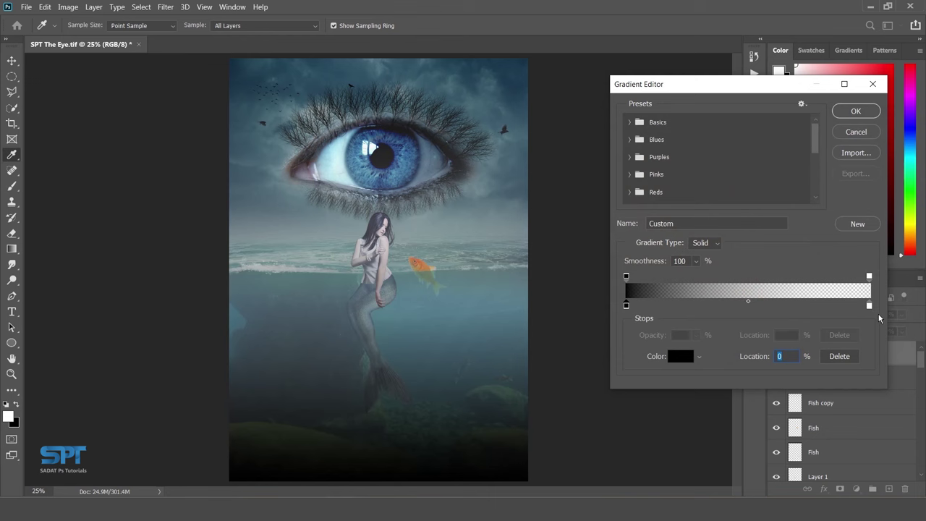
left_click(869, 307)
left_click(680, 356)
left_click_drag(667, 259, 595, 322)
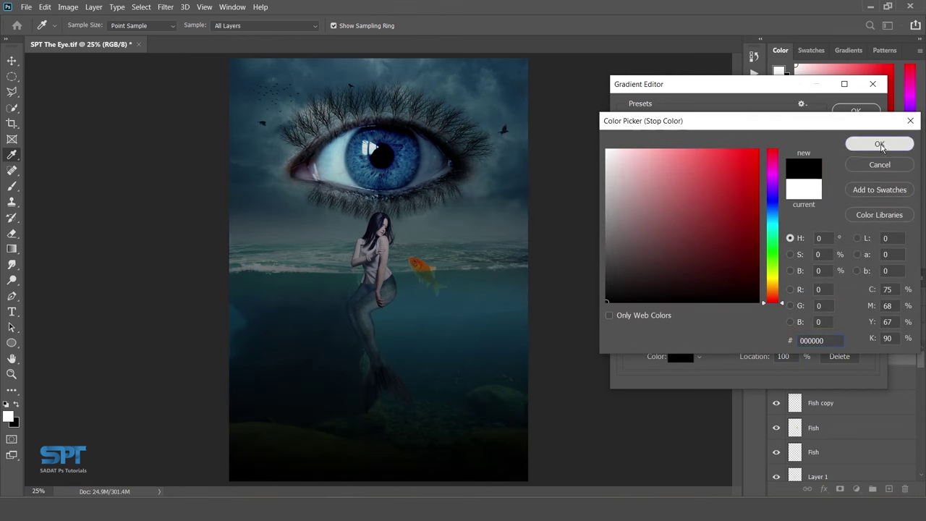
left_click(881, 148)
left_click(862, 112)
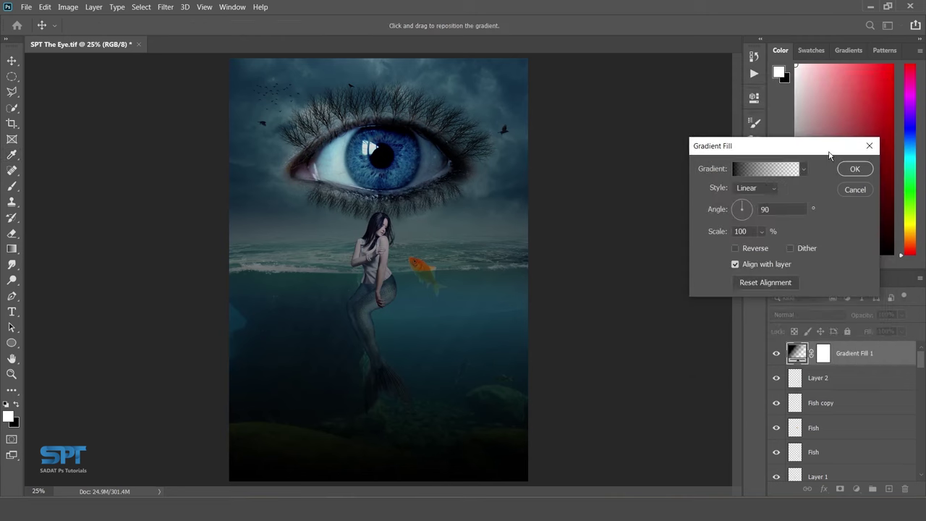
- Make the gradient fill Radial, reversed, at 133% scale
left_click(768, 189)
left_click(758, 211)
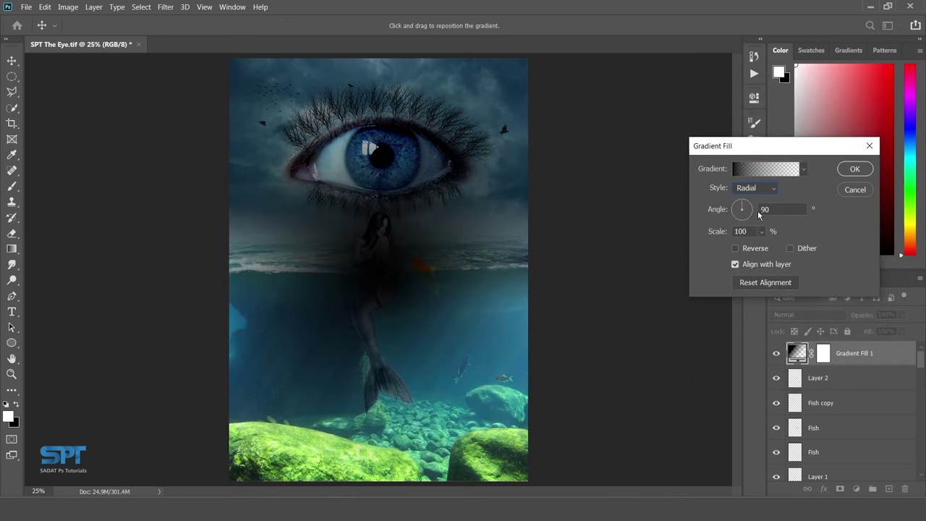
left_click(755, 250)
left_click(762, 231)
left_click_drag(763, 248, 777, 248)
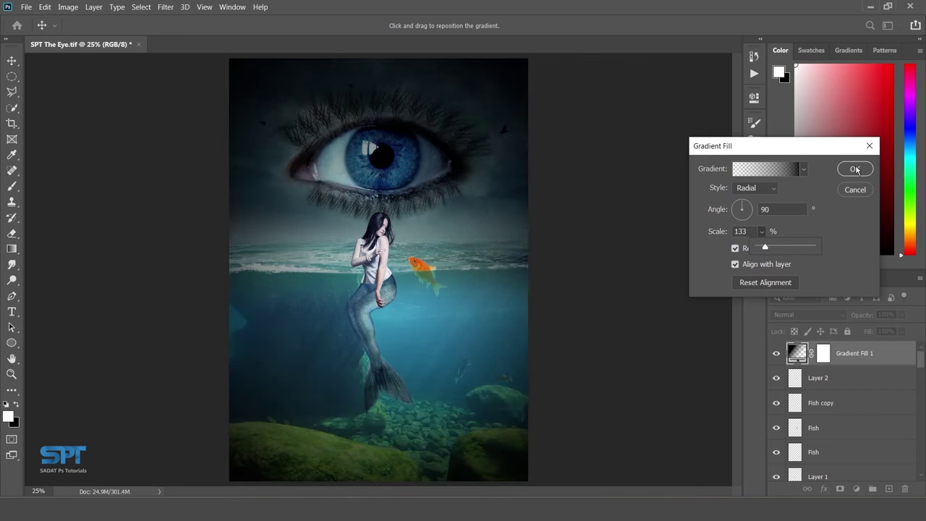
left_click(854, 168)
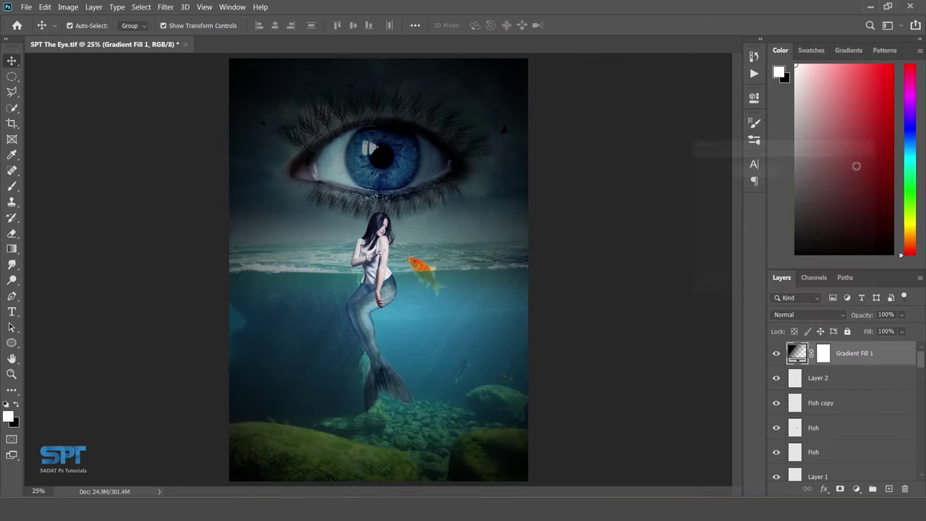
- Draw a radial gradient on the Gradient Fill 1 mask from the eye downward
left_click(822, 353)
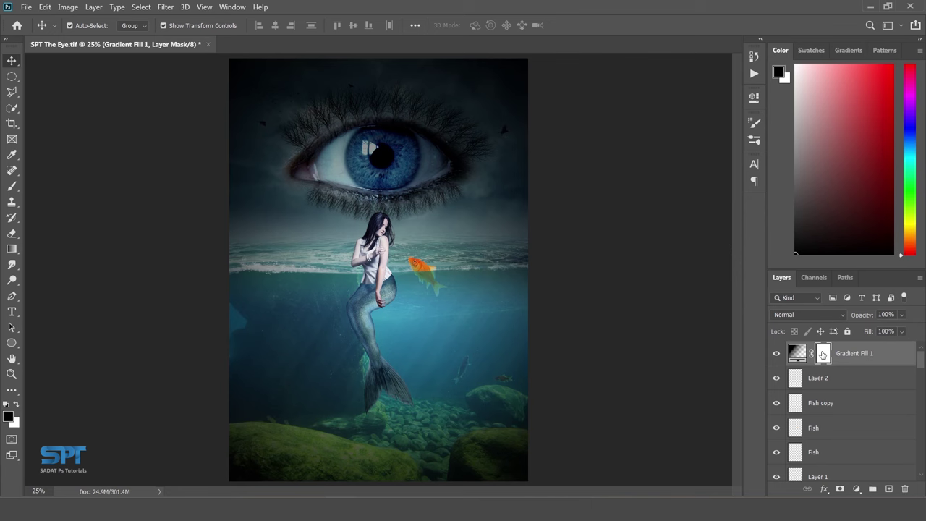
left_click(11, 248)
left_click(152, 26)
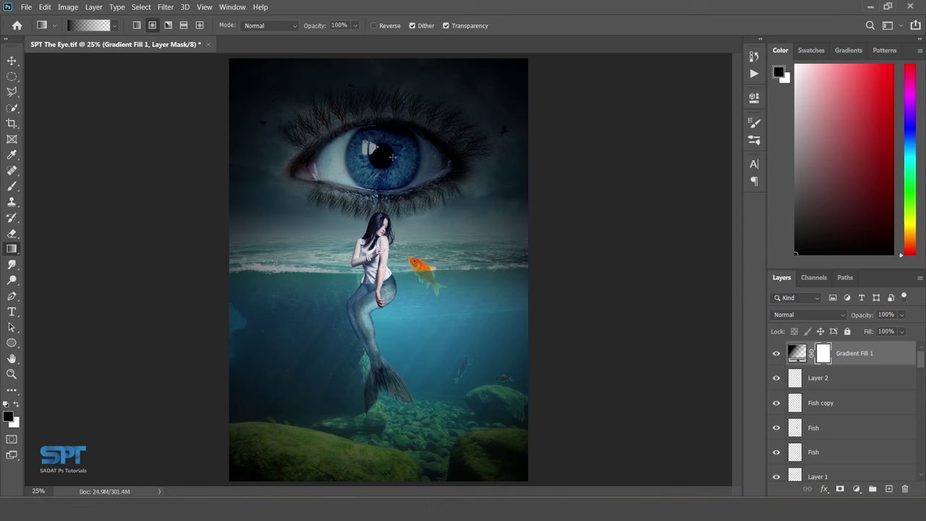
left_click_drag(380, 129, 382, 274)
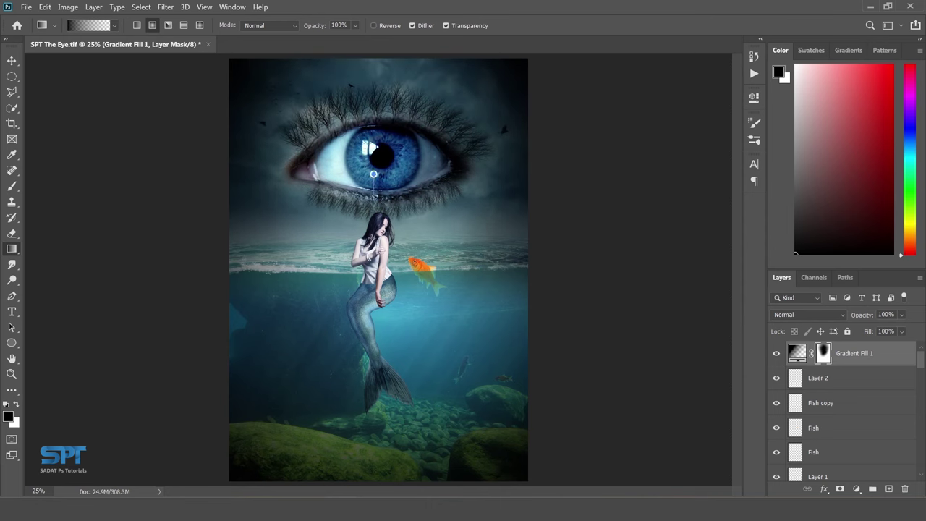
key("ctrl+minus")
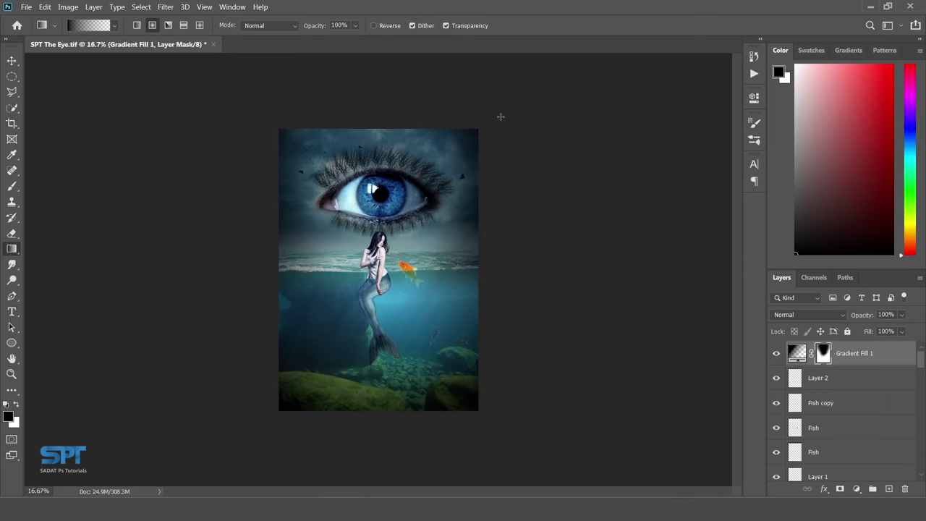
left_click_drag(392, 122, 392, 237)
key("ctrl+plus")
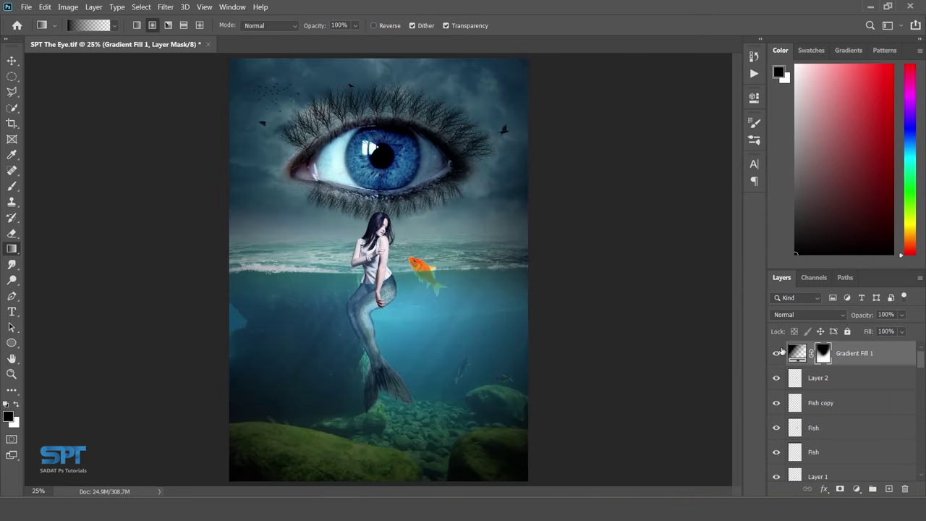
- Toggle the vignette to compare, then reset colours to default black and white
left_click(776, 354)
left_click(775, 354)
left_click(11, 60)
left_click(130, 167)
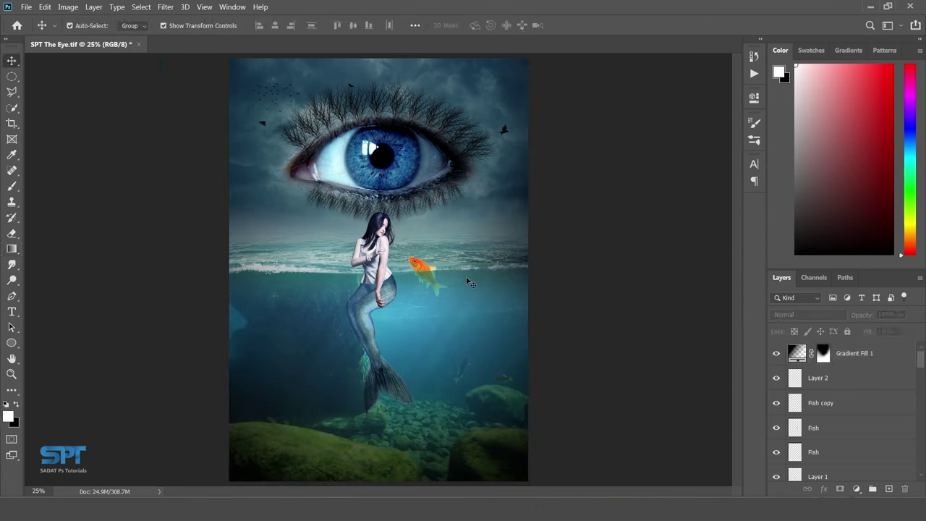
- Darken the Model layer with Brightness/Contrast at brightness -66, contrast 12
left_click(387, 251)
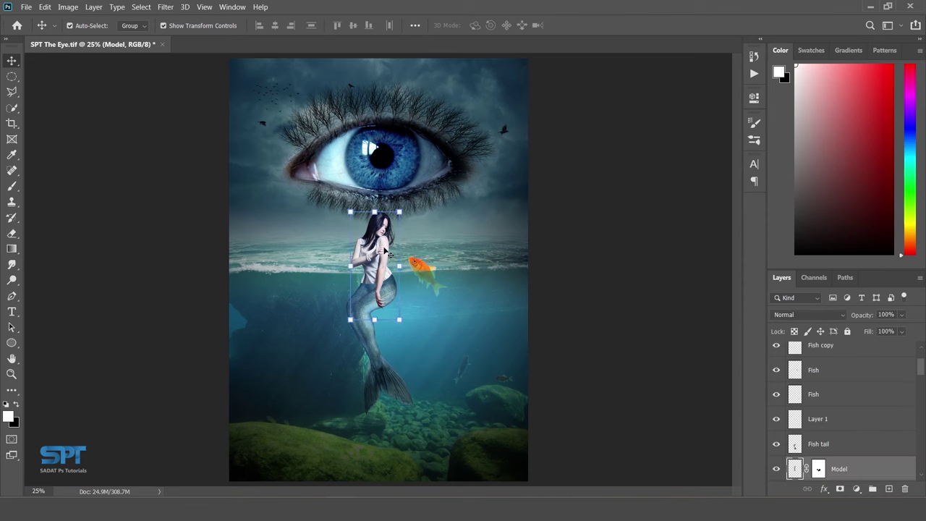
left_click(383, 248)
left_click(383, 248)
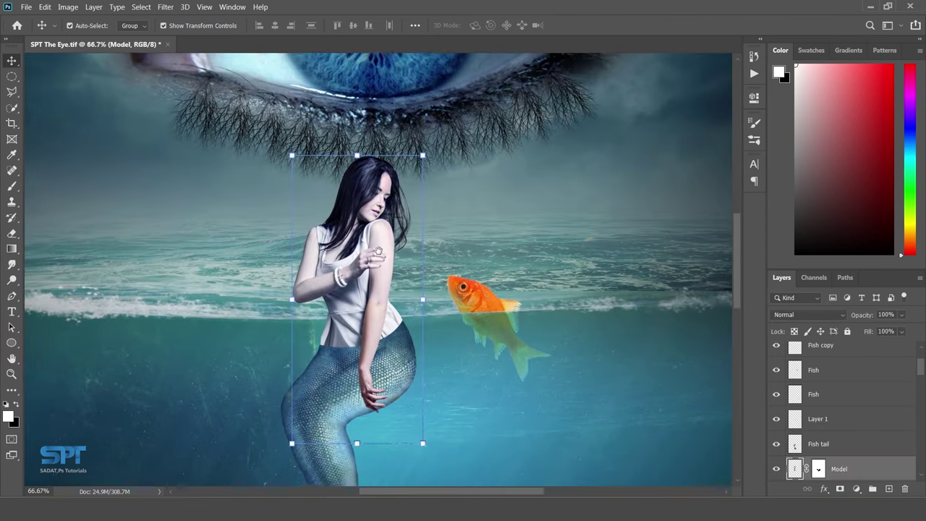
left_click(68, 6)
mouse_move(86, 36)
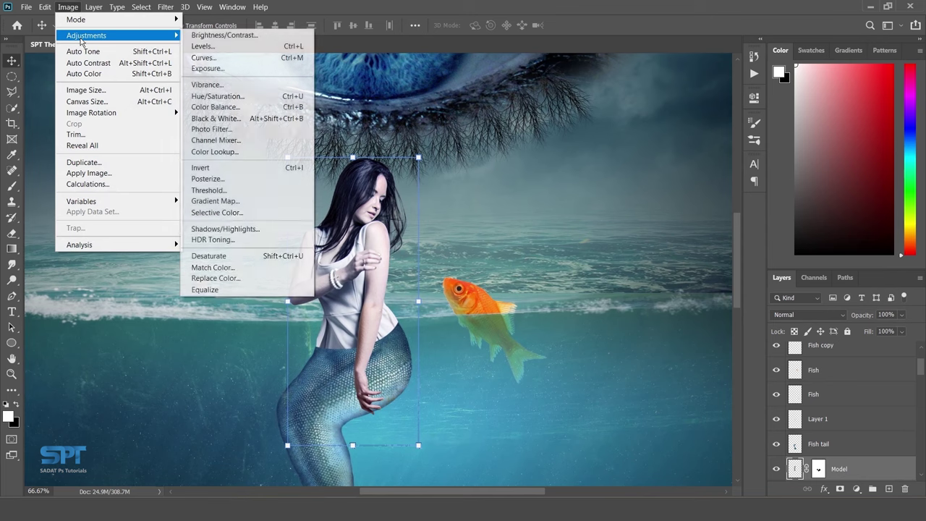
left_click(216, 35)
left_click_drag(621, 188, 614, 167)
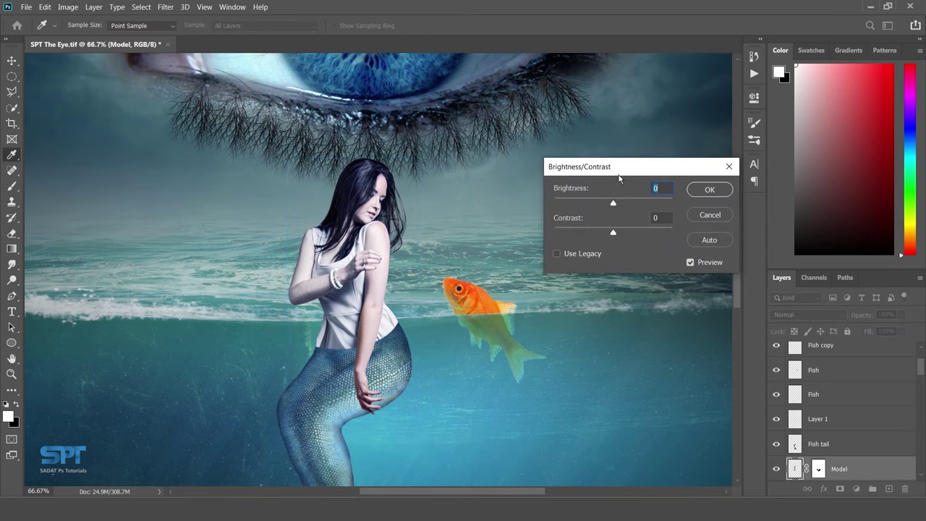
left_click_drag(612, 205, 586, 205)
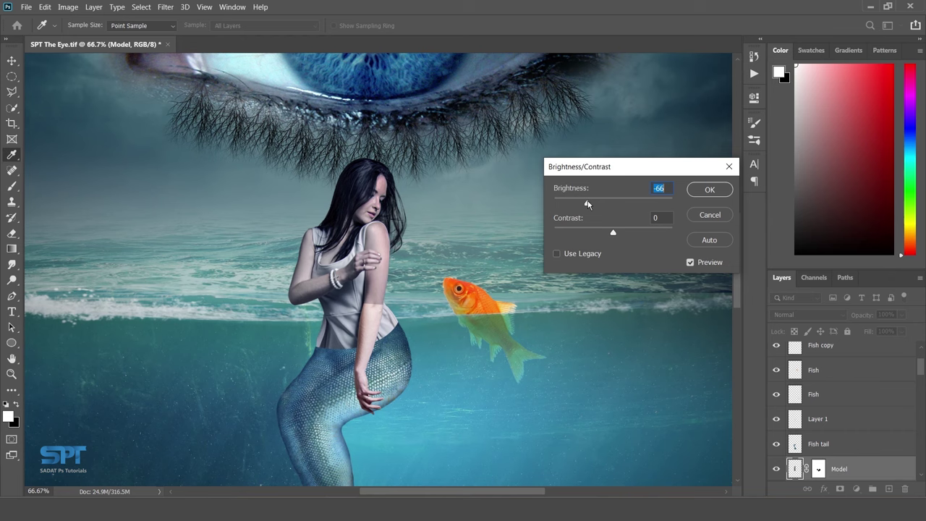
left_click(612, 232)
- Darken Layer 1, the arm piece at the mermaid's waist, with Brightness -66 and Contrast 12
left_click(707, 191)
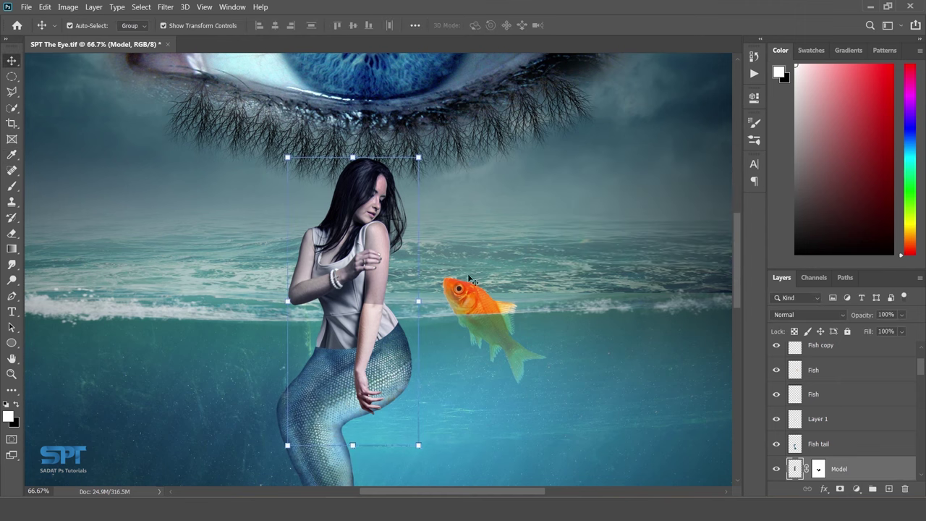
left_click(363, 338)
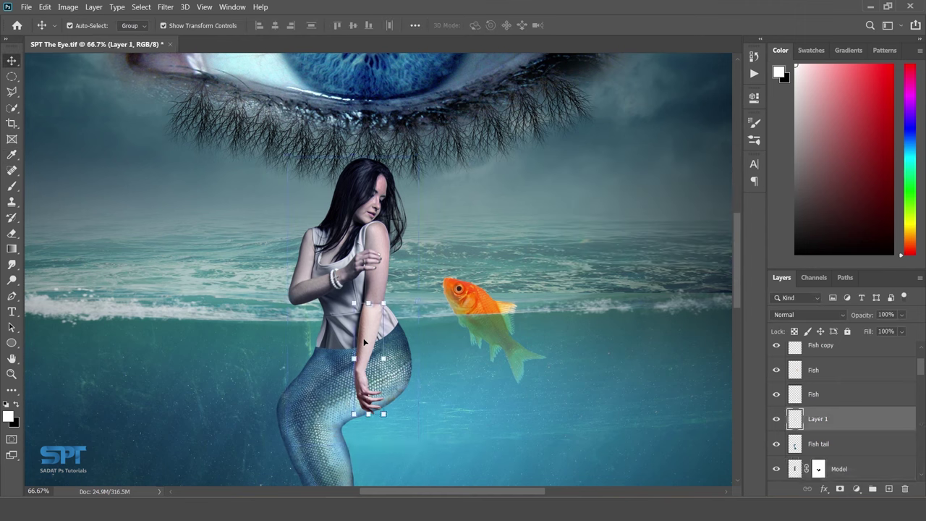
left_click(68, 7)
left_click(203, 38)
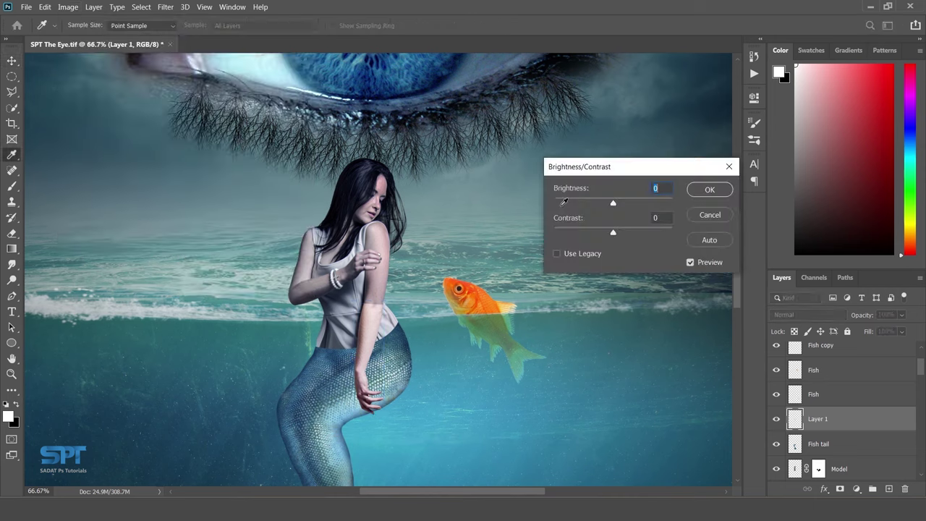
mouse_move(613, 205)
left_mouse_down()
mouse_move(588, 206)
mouse_move(620, 235)
left_mouse_up()
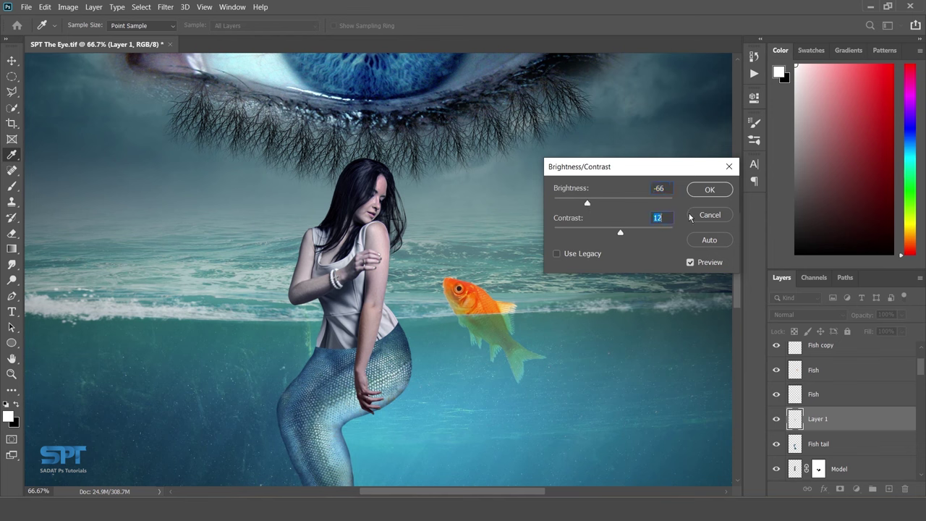
left_click(710, 190)
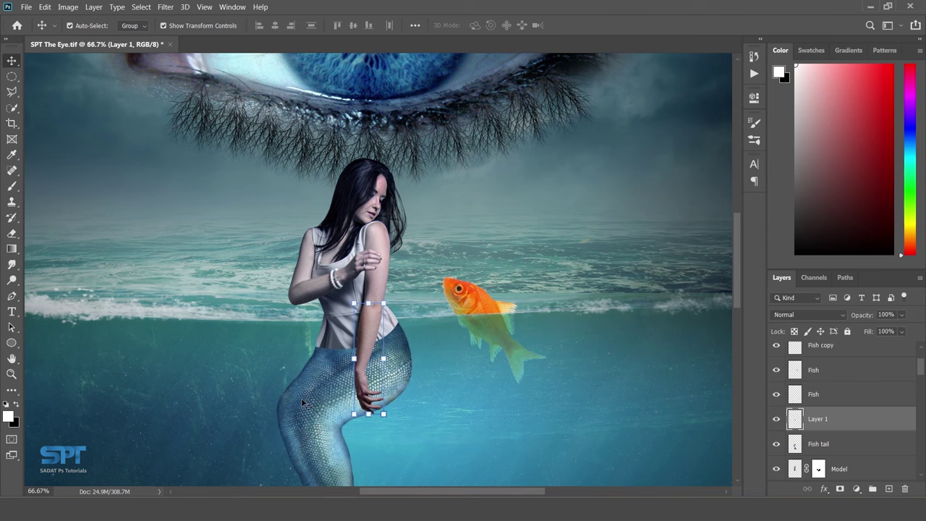
- Apply Brightness/Contrast to the Fish tail layer at -51 brightness and 15 contrast
scroll(430, 407, "down", 3)
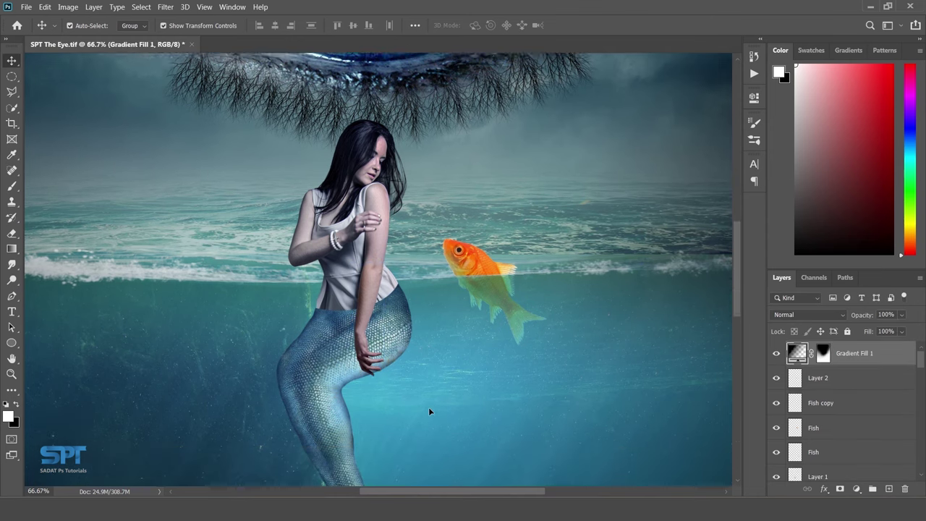
scroll(828, 388, "down", 3)
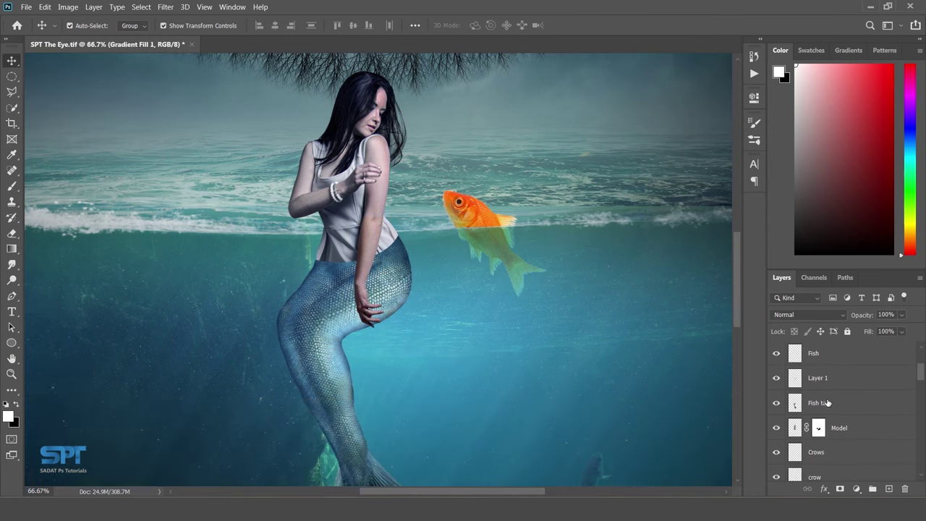
left_click(828, 403)
left_click(68, 6)
mouse_move(86, 35)
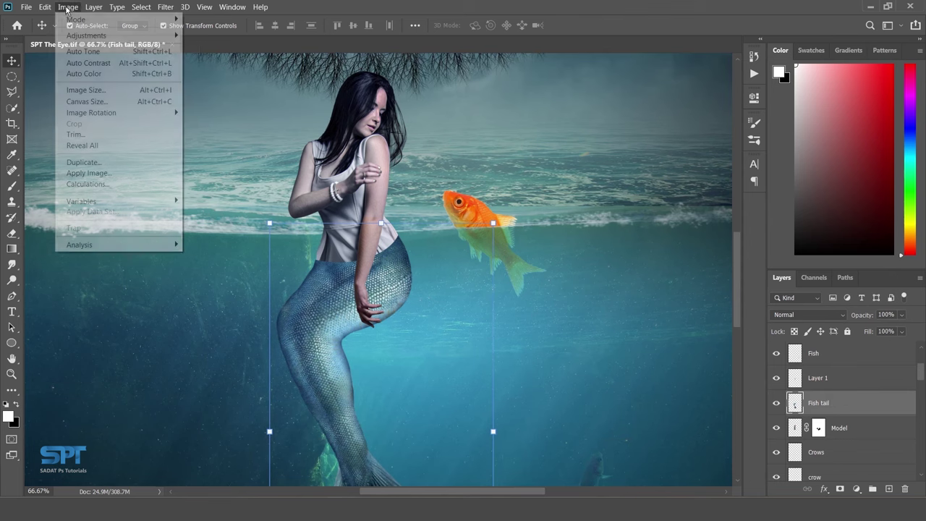
left_click(210, 36)
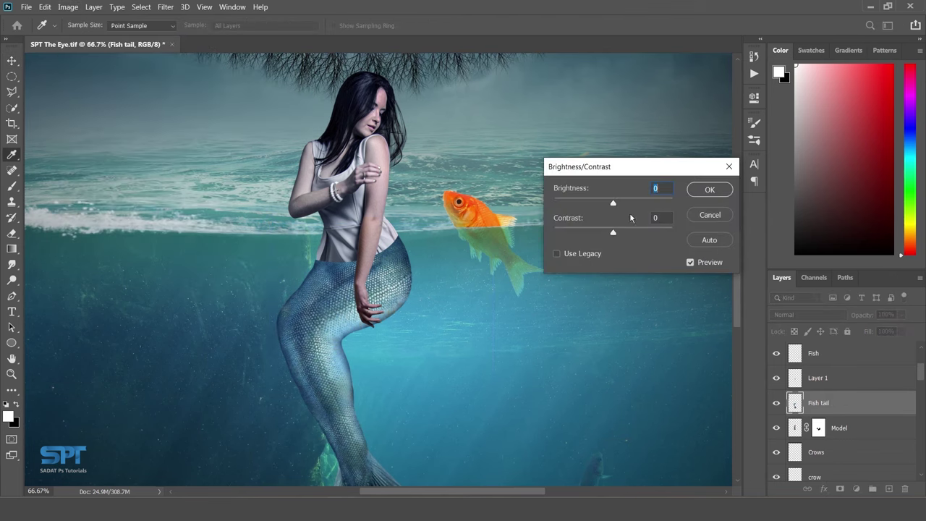
mouse_move(613, 206)
left_mouse_down()
mouse_move(593, 206)
mouse_move(626, 234)
left_mouse_up()
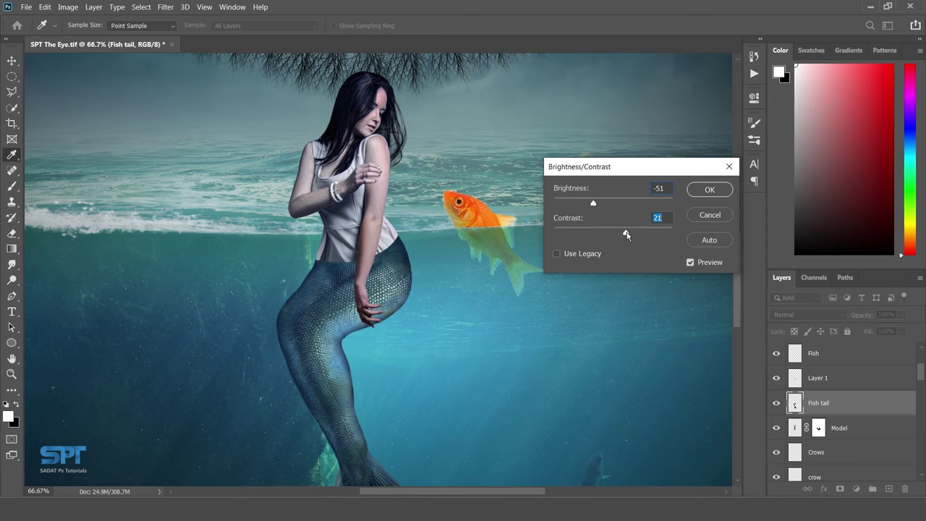
left_click_drag(626, 235, 624, 235)
left_click(704, 197)
key("v")
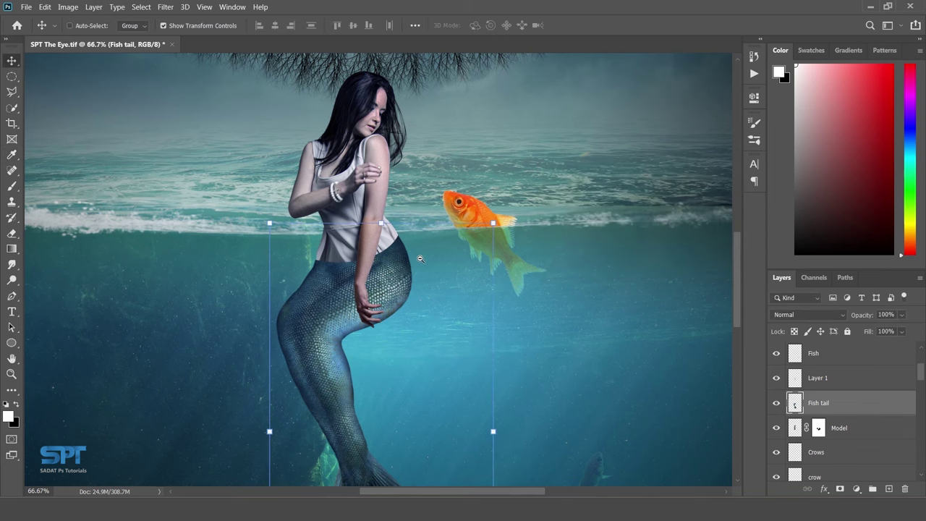
left_click_drag(566, 260, 419, 259)
- Add a Gradient Map adjustment layer using the black-to-white Basics preset
left_click(519, 300, "ctrl")
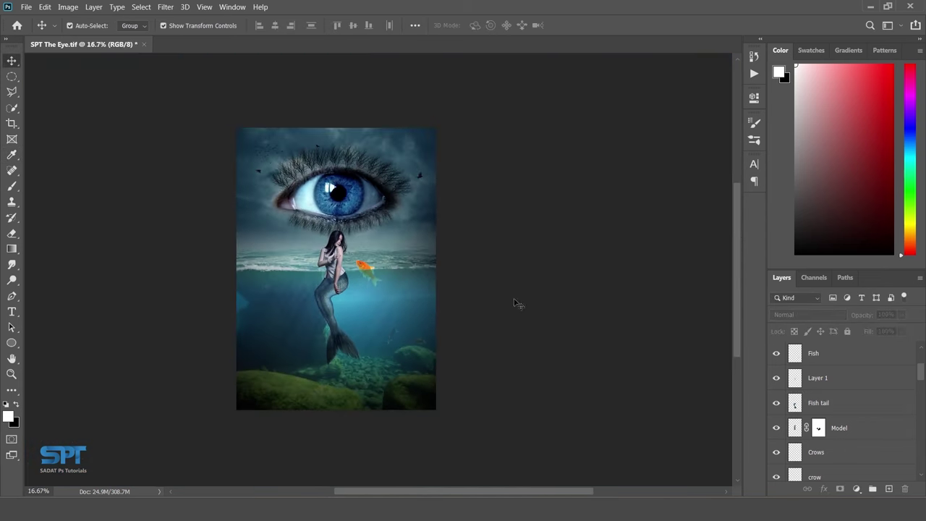
left_click(294, 254, "ctrl")
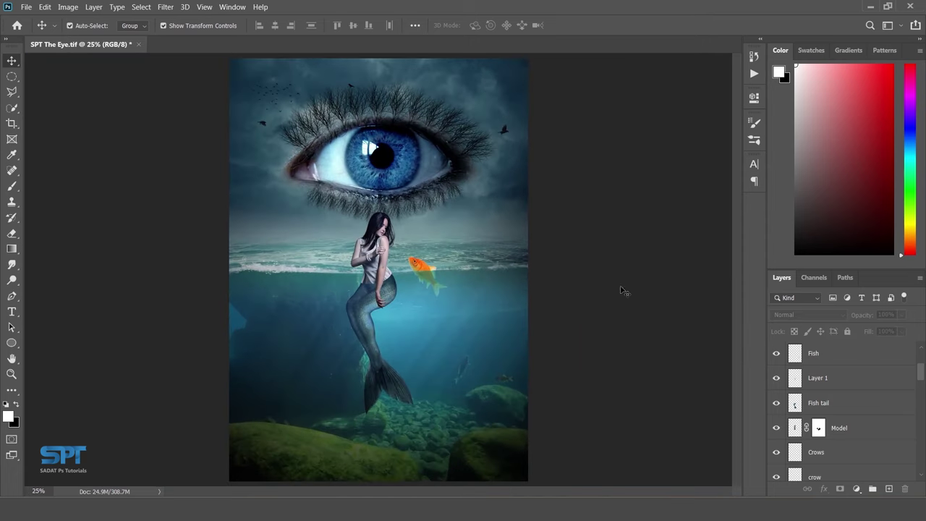
left_click_drag(921, 376, 921, 352)
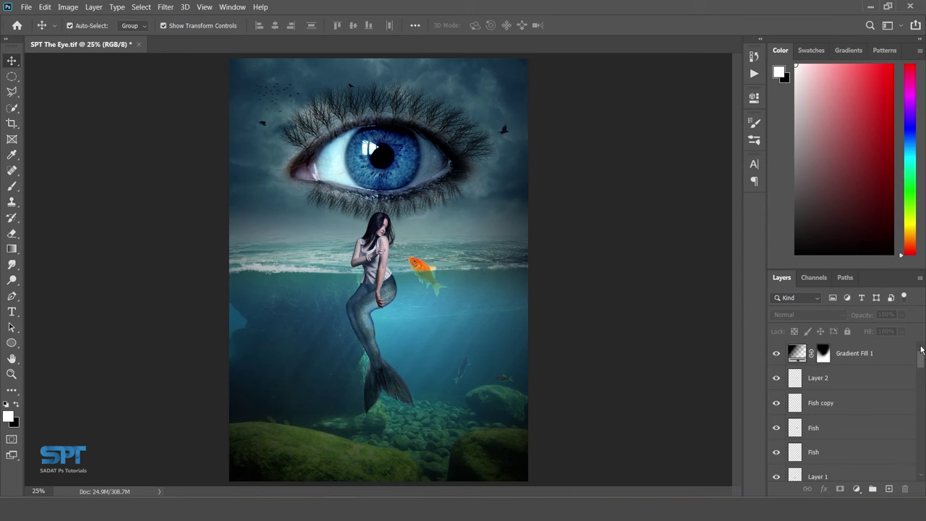
left_click(856, 489)
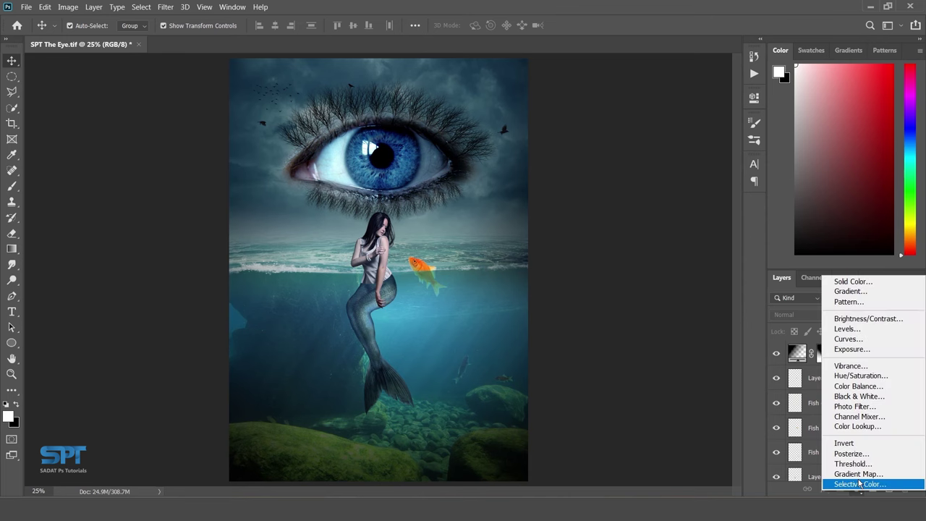
left_click(832, 473)
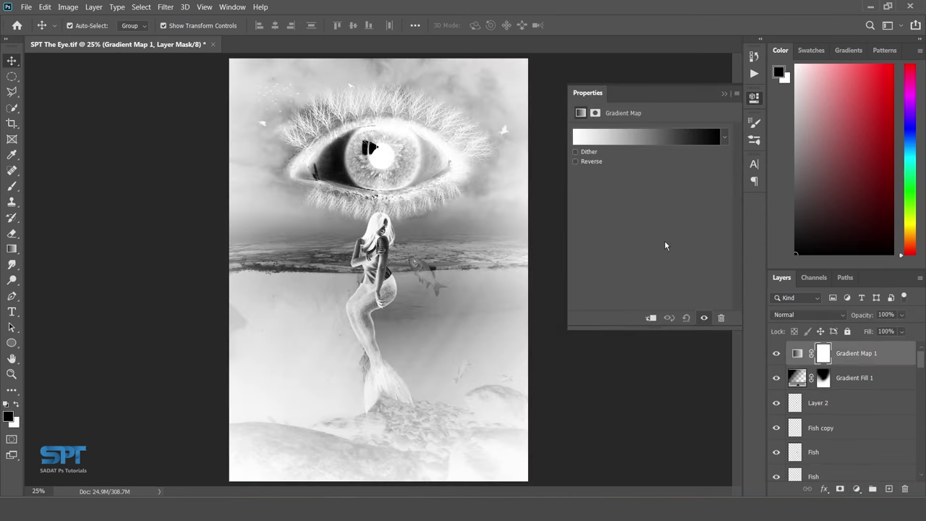
left_click(667, 137)
left_click(630, 122)
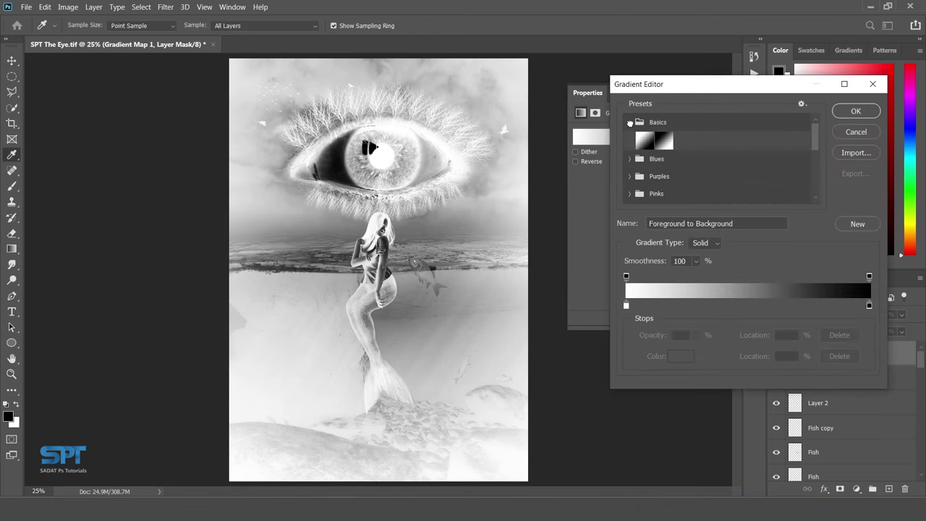
left_click(644, 143)
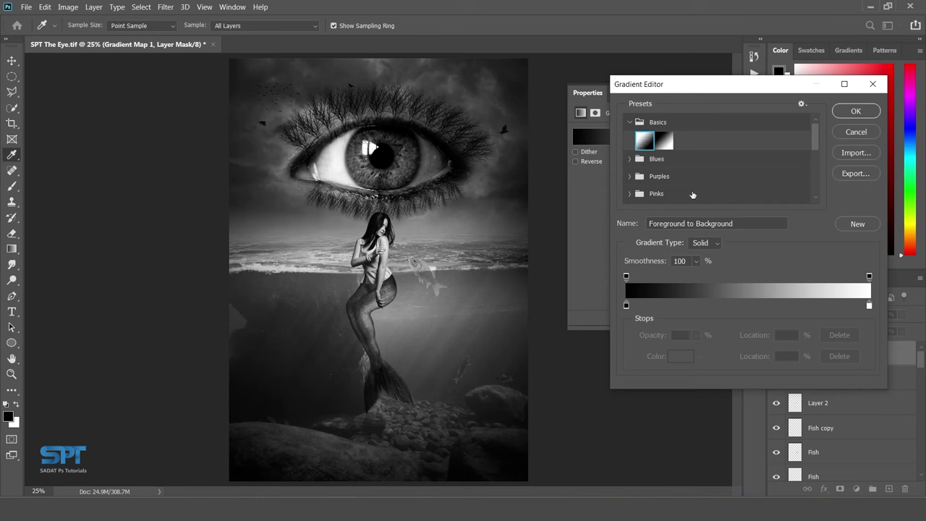
left_click(856, 112)
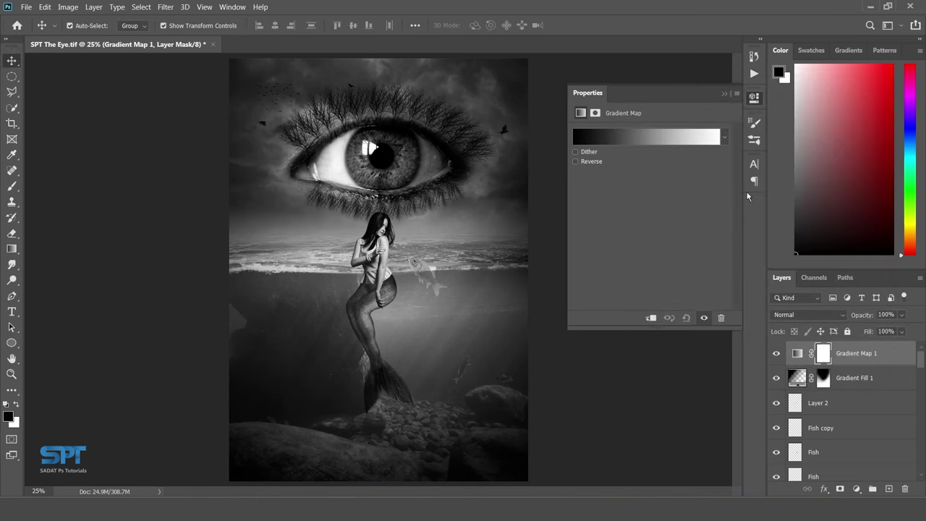
- Blend Gradient Map 1 in Multiply at 40% opacity and toggle it to compare
left_click(724, 94)
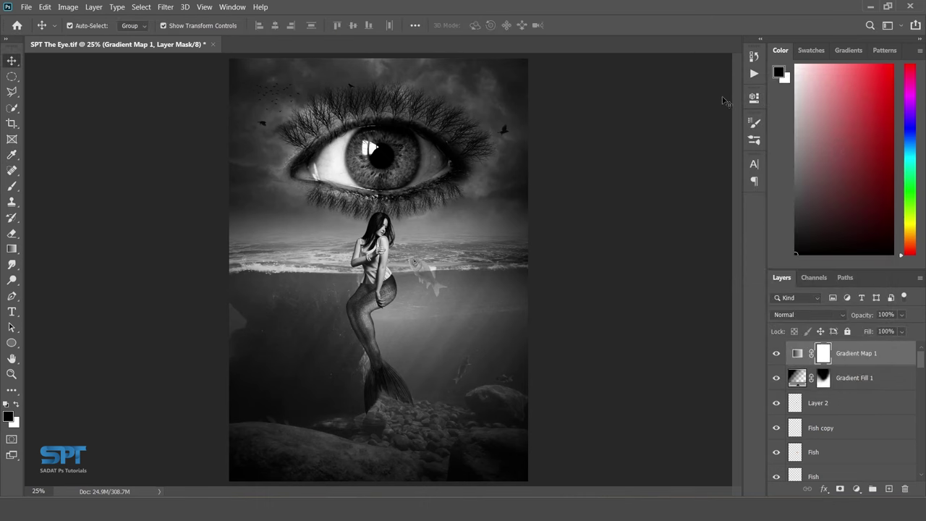
left_click(793, 316)
left_click(789, 245)
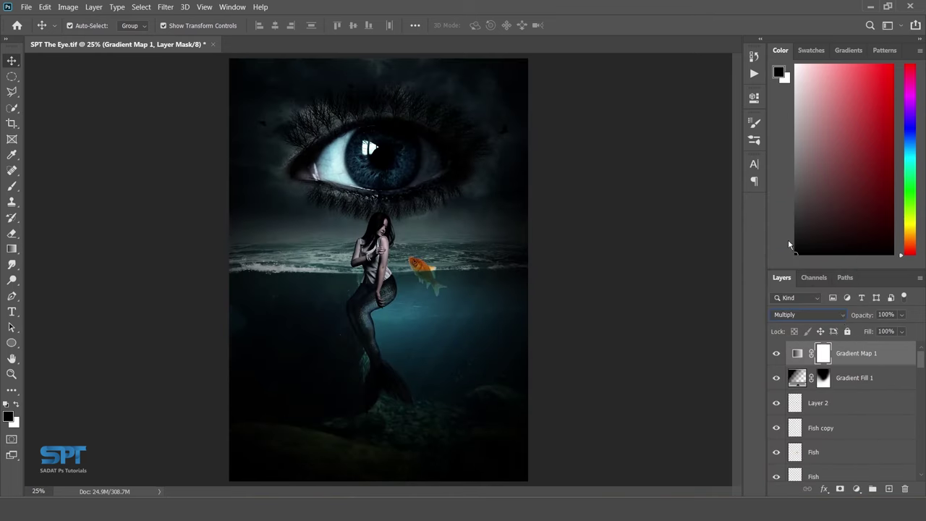
left_click(886, 314)
type("40")
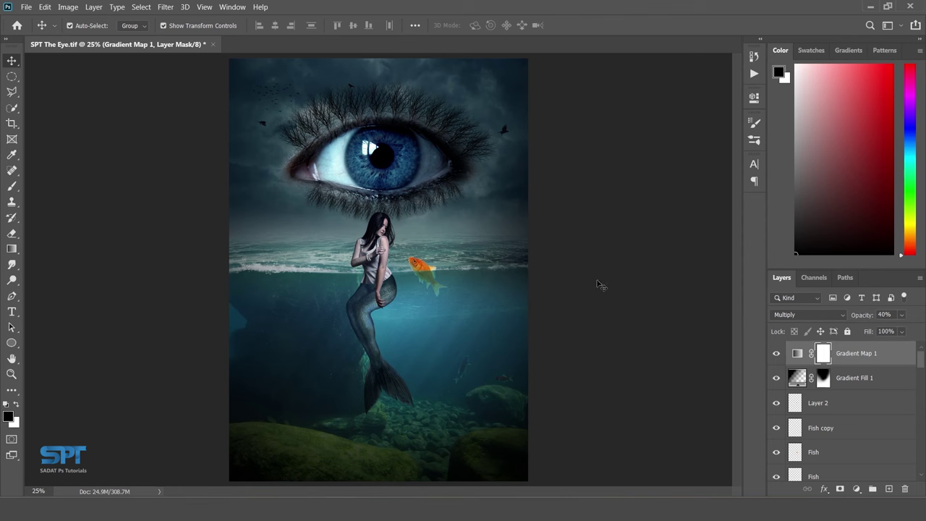
left_click(776, 353)
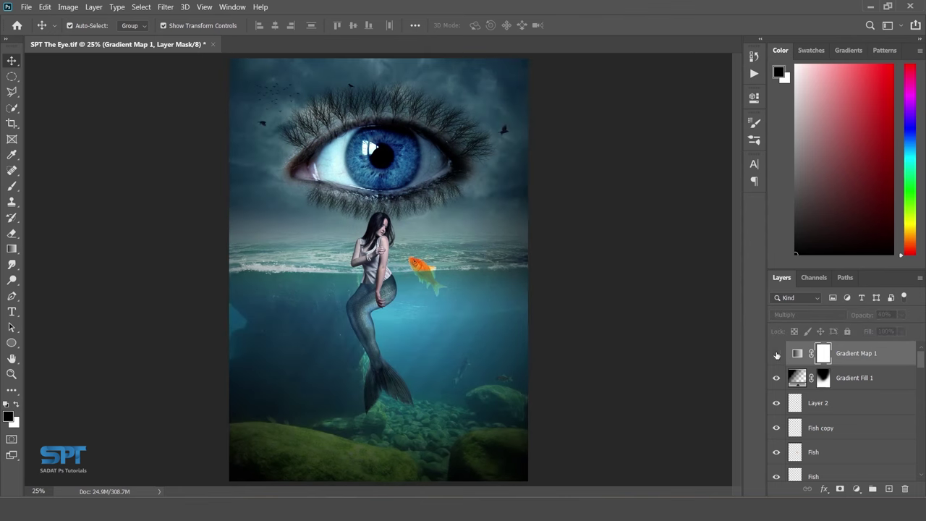
left_click(776, 353)
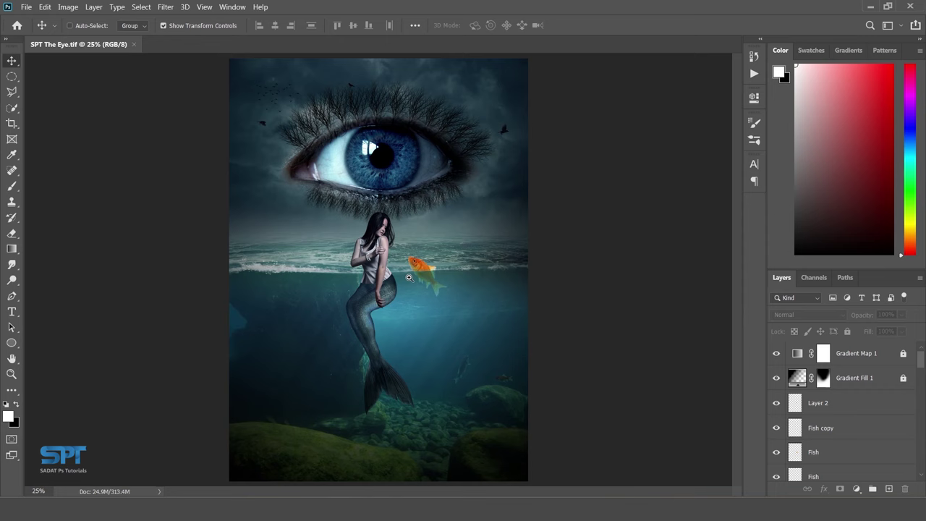
- Select the Model, Layer 1 and Fish tail layers and merge them with Ctrl+E
scroll(386, 276, "up", 1)
scroll(389, 280, "up", 1)
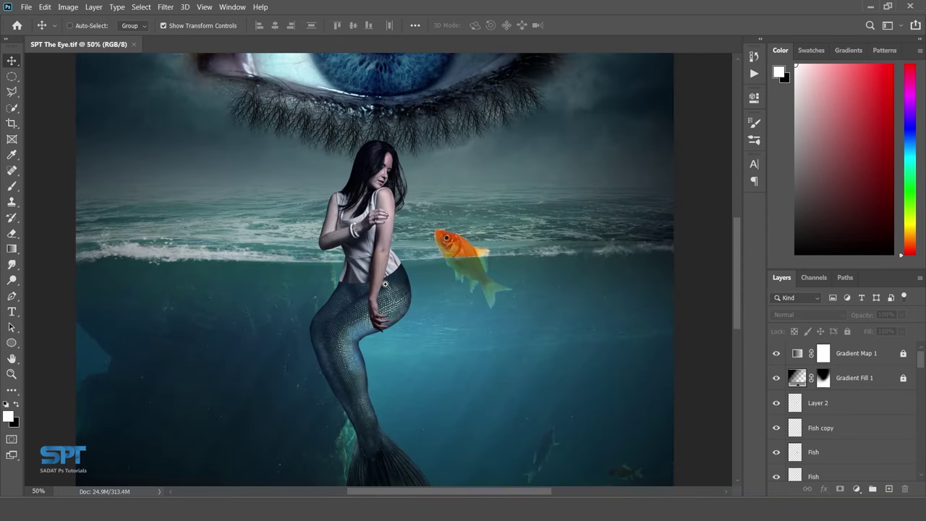
scroll(391, 284, "up", 1)
left_click_drag(391, 284, 345, 190)
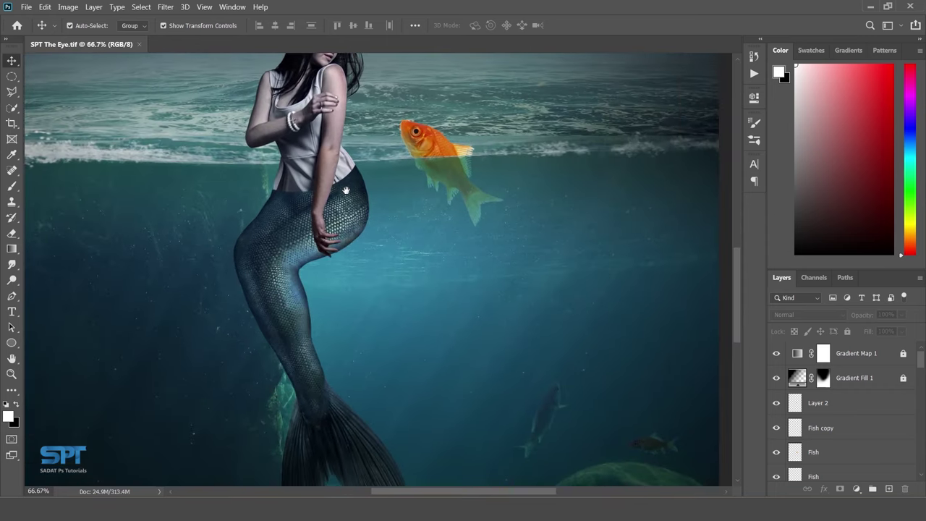
left_click(345, 191, "ctrl+alt")
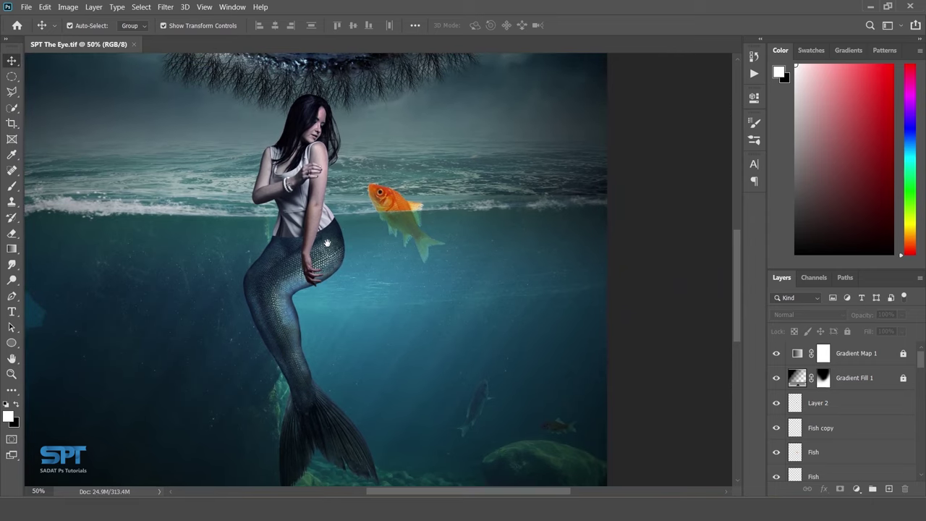
left_click(312, 182)
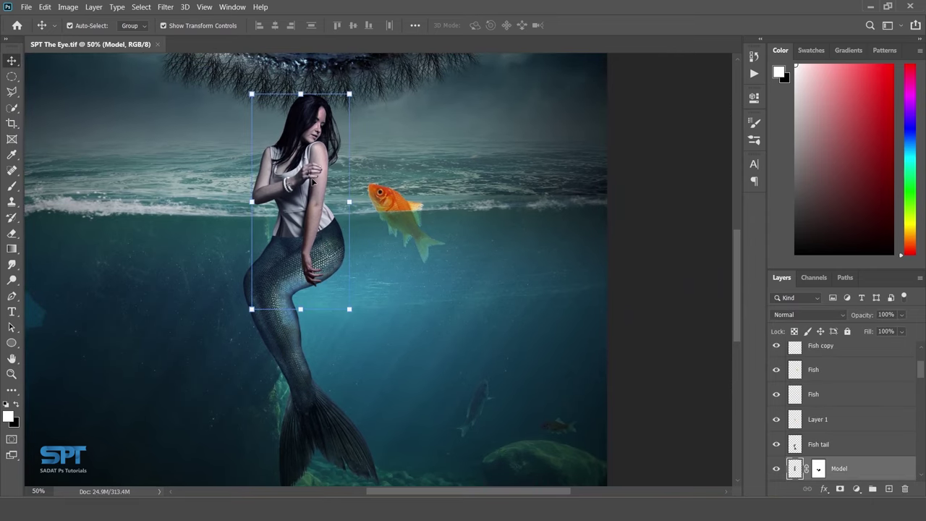
left_click(315, 226, "shift")
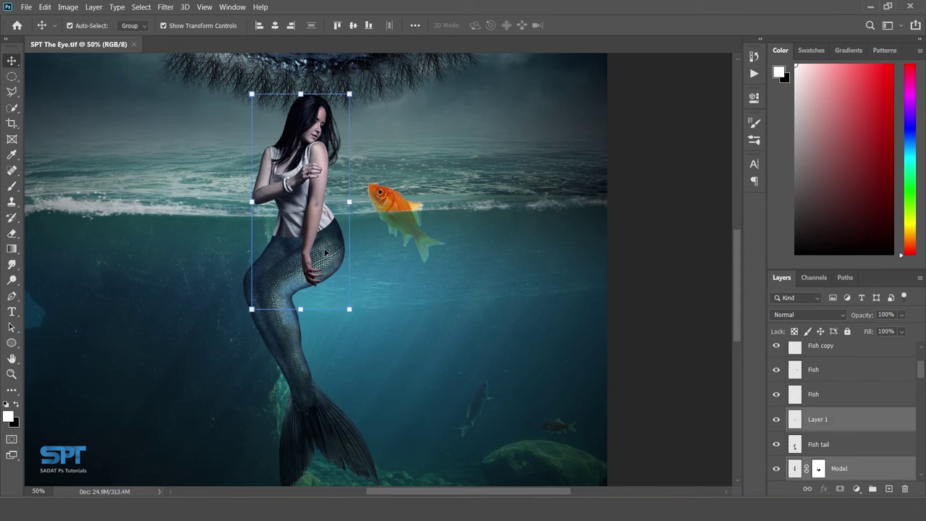
left_click(326, 252, "shift")
key("ctrl")
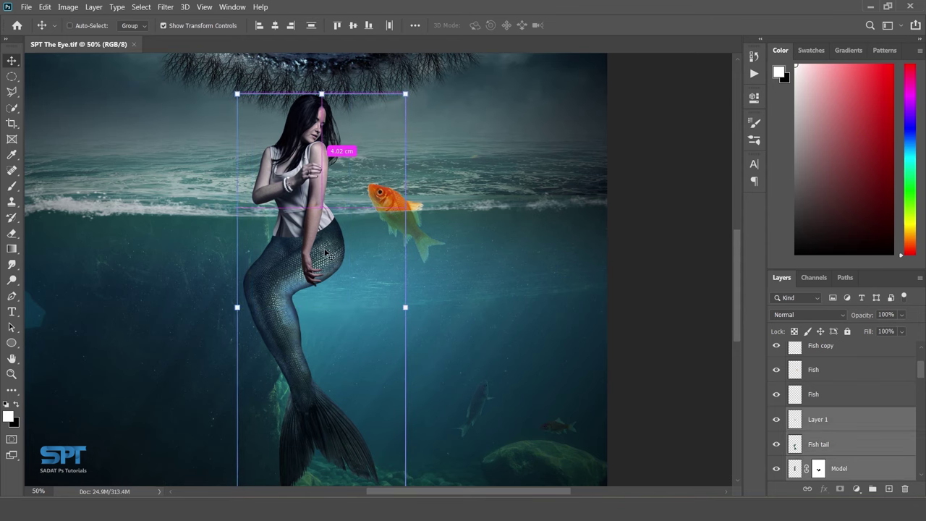
key("ctrl+e")
- Lower Layer 1's opacity to 43% so the sea shows through the mermaid
scroll(308, 158, "up", 1)
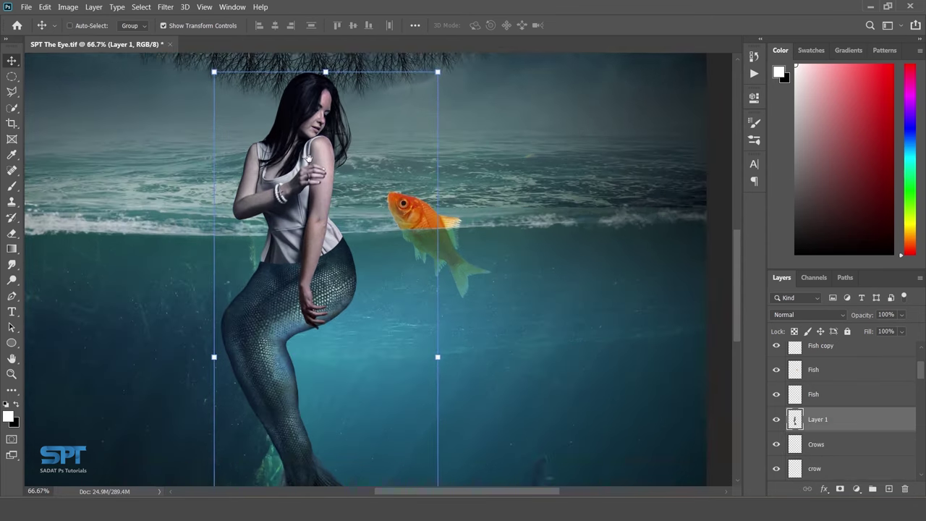
scroll(306, 157, "up", 1)
scroll(308, 183, "up", 1)
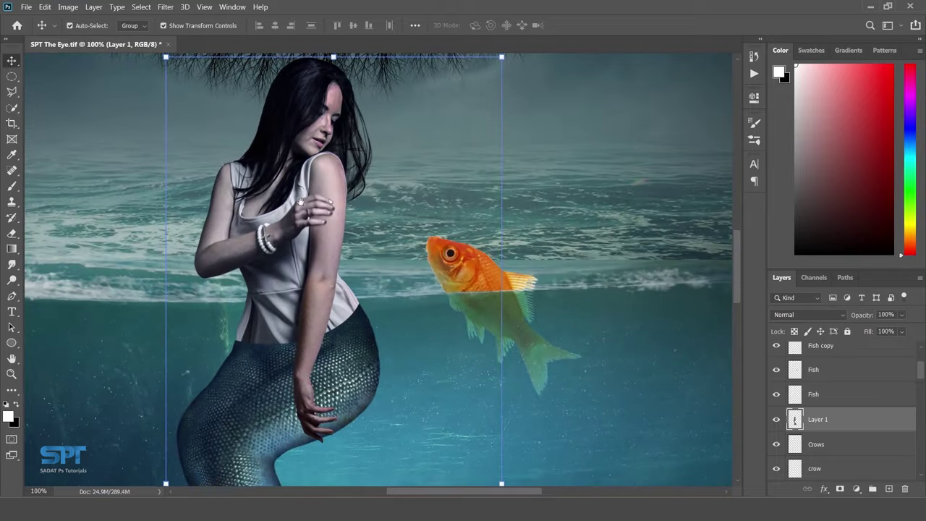
scroll(297, 230, "up", 1)
left_click_drag(295, 230, 288, 190)
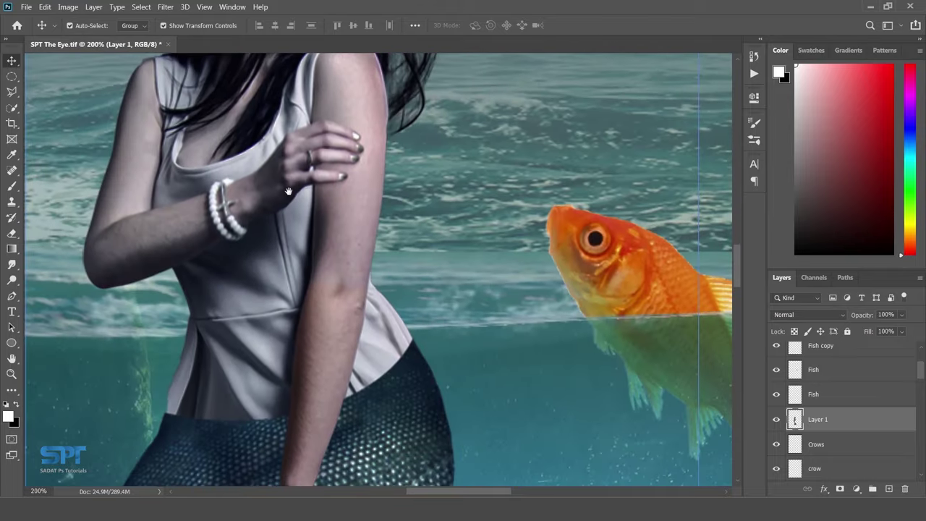
left_click_drag(866, 318, 855, 316)
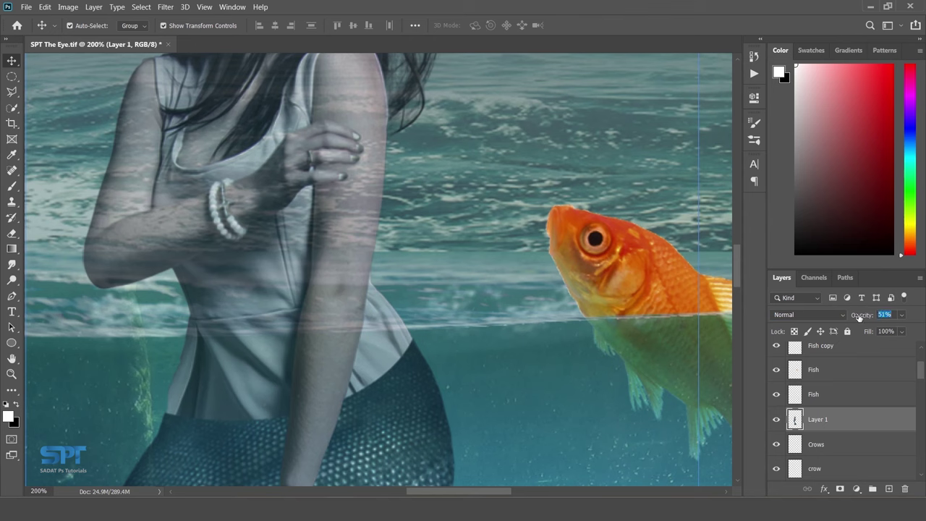
left_click(244, 310)
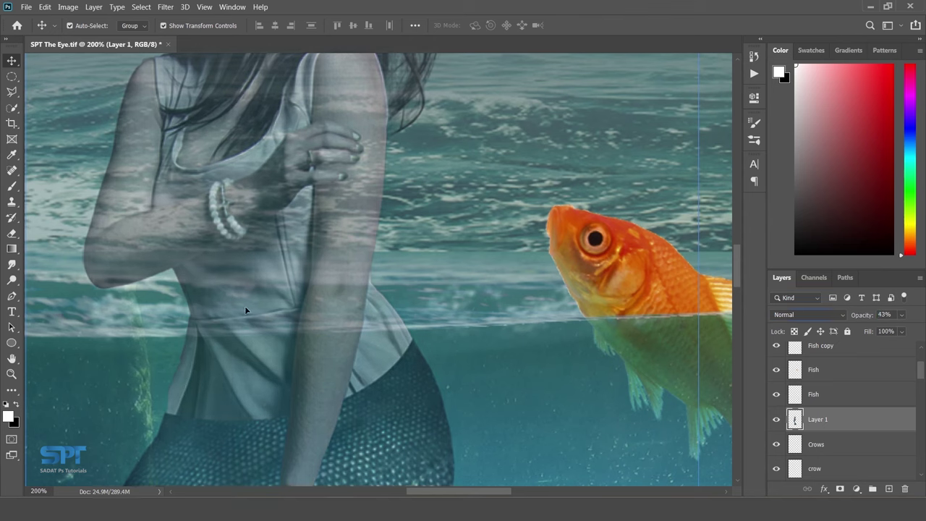
left_click(12, 91)
- Polygon-select the mermaid's upper body above the waterline and copy it to Layer 3
left_click(144, 336)
left_click(201, 337)
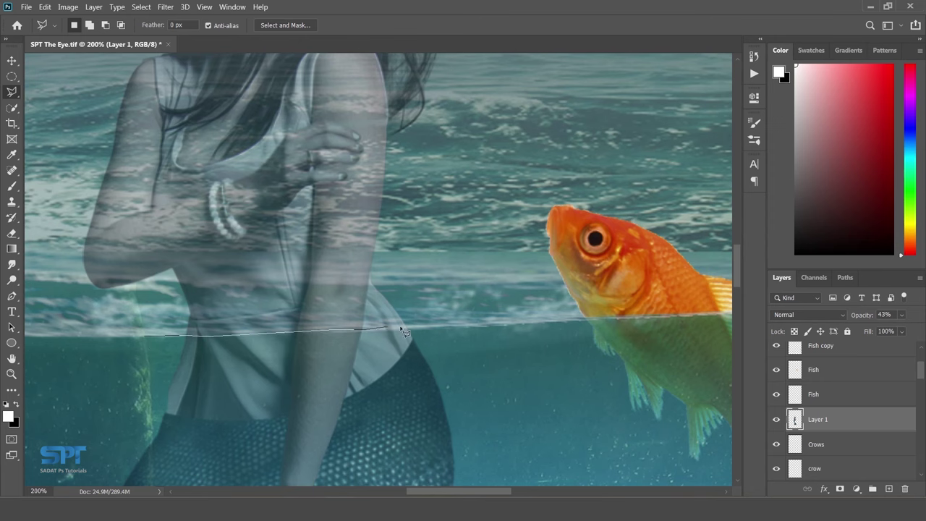
left_click(442, 330)
key("ctrl+minus")
key("ctrl+minus")
key("ctrl+minus")
left_click(509, 203)
left_click(474, 158)
left_click(402, 150)
left_click(336, 226)
left_click(342, 270)
left_click(381, 300)
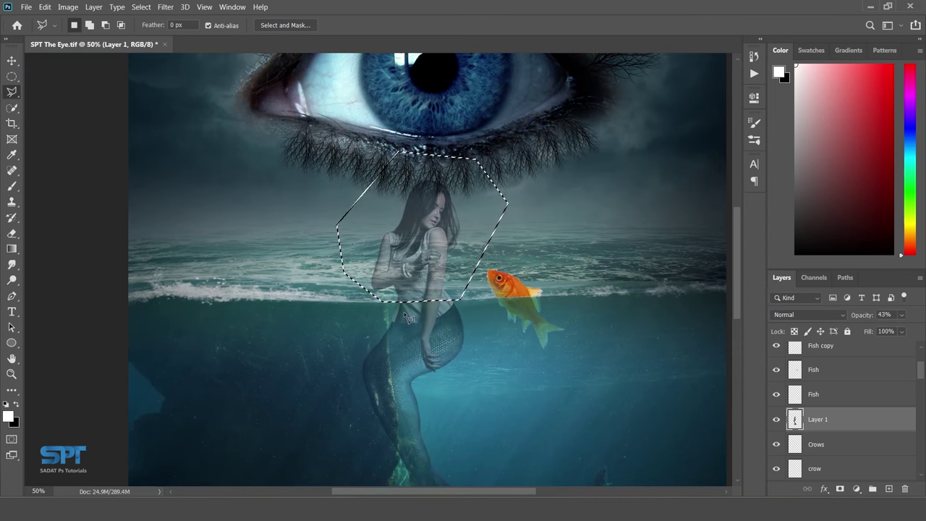
key("ctrl+j")
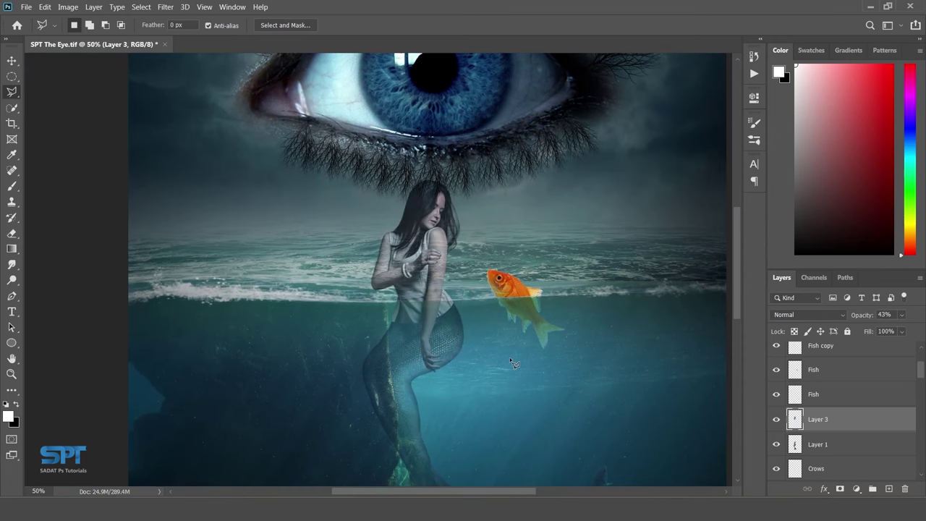
- Raise Layer 3's opacity to 100%
left_click(12, 60)
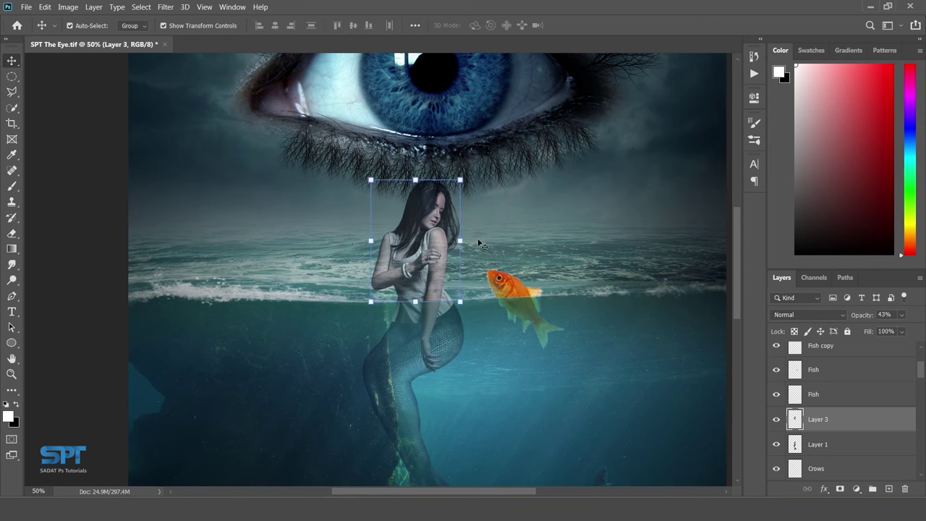
left_click_drag(475, 239, 441, 259)
key("ctrl+plus")
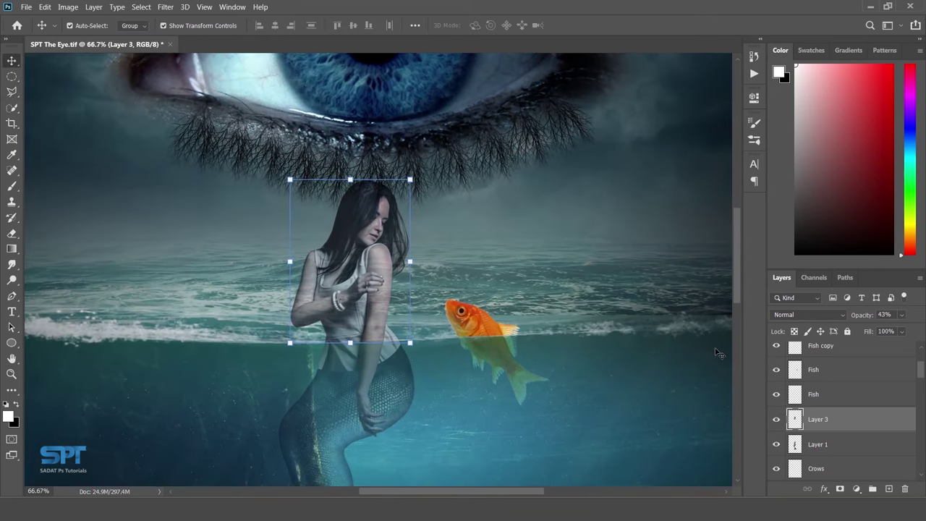
left_click_drag(859, 316, 923, 318)
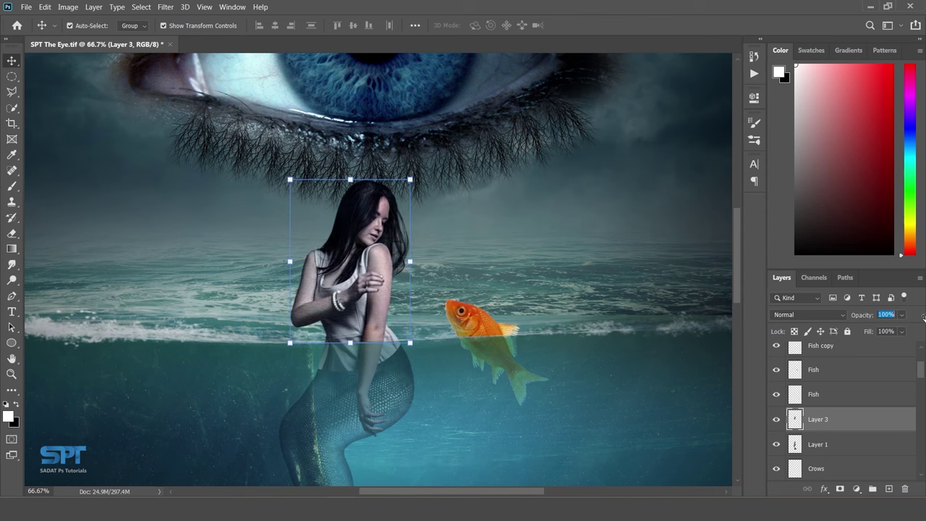
left_click(832, 446)
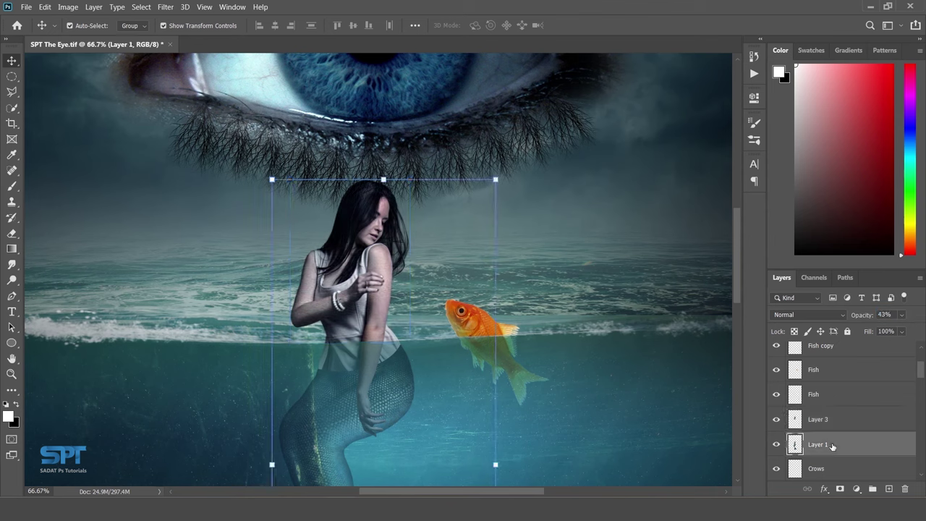
- Set Layer 1 to 100% opacity with Soft Light blending
left_click_drag(859, 316, 922, 318)
left_click(845, 318)
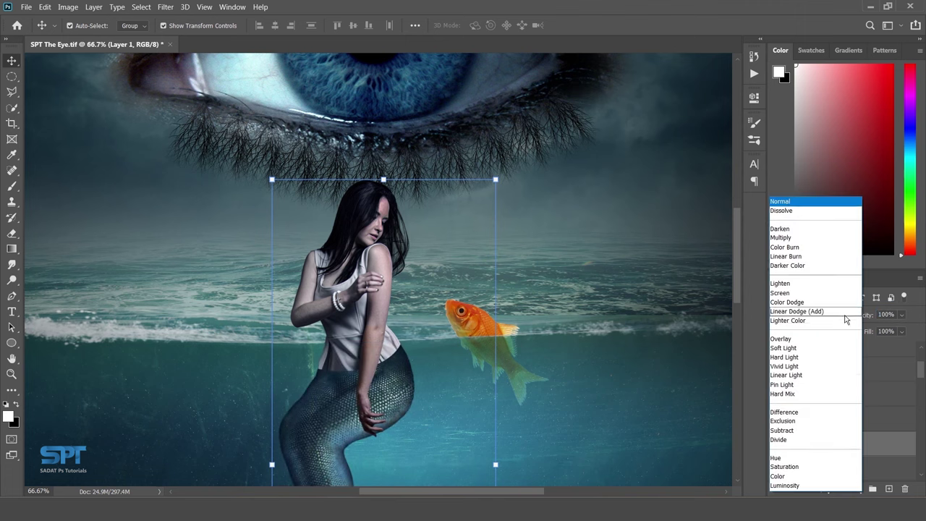
left_click(818, 350)
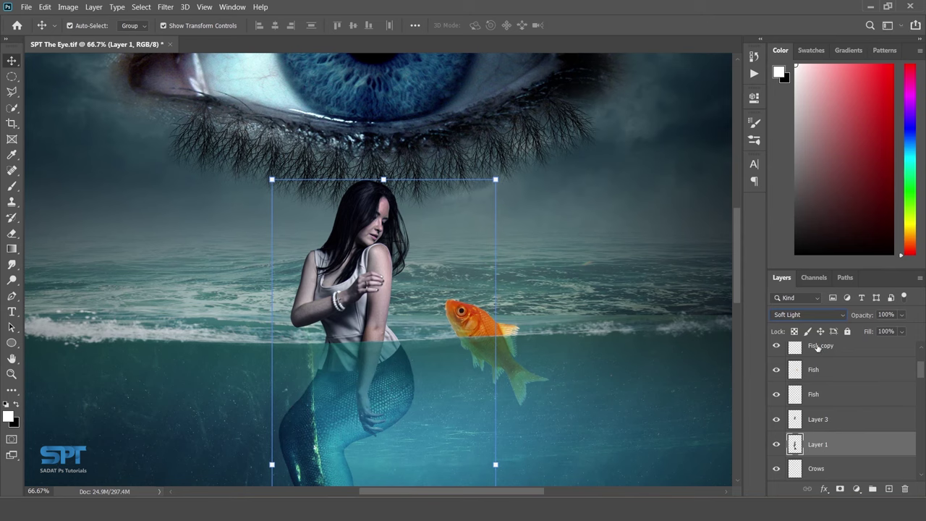
key("ctrl+minus")
key("ctrl+minus")
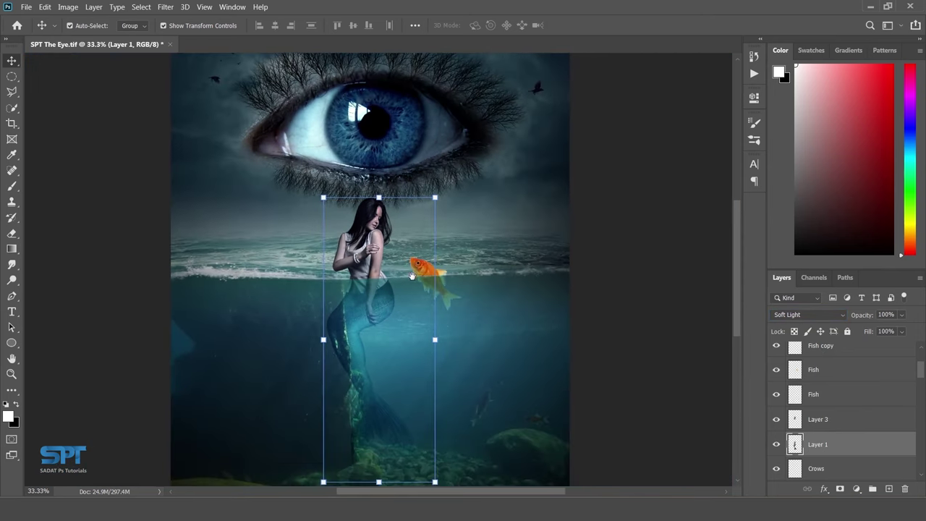
- Add Layer 3 and the Fish layers to the layer selection
scroll(409, 271, "up", 1)
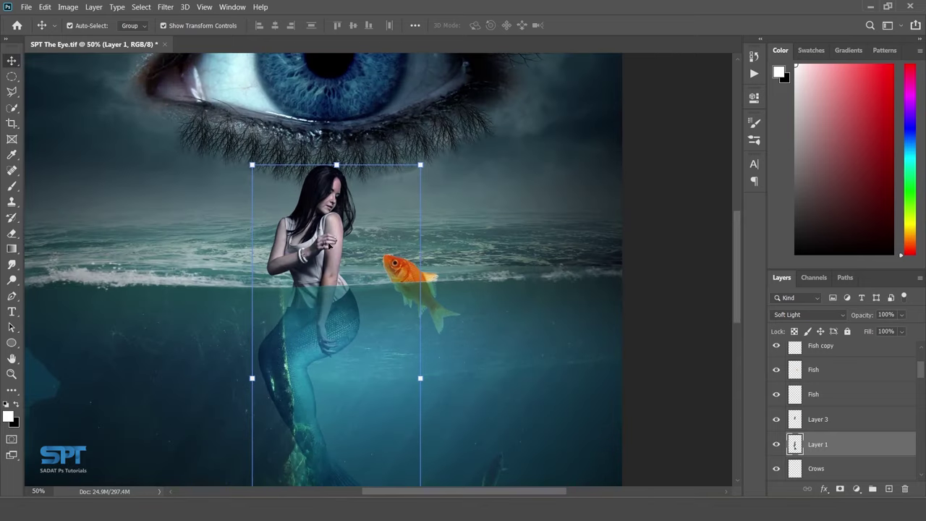
left_click(329, 244, "shift")
left_click(395, 271, "shift")
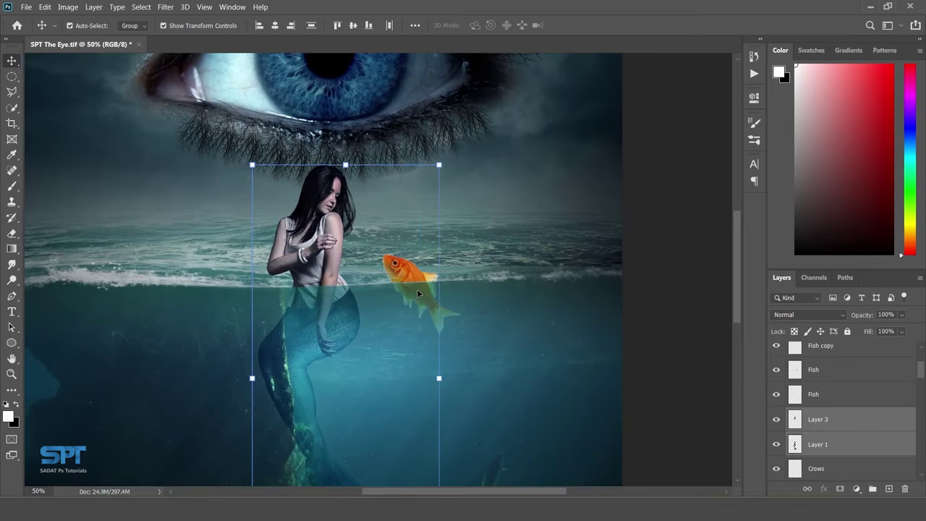
left_click(418, 290, "shift")
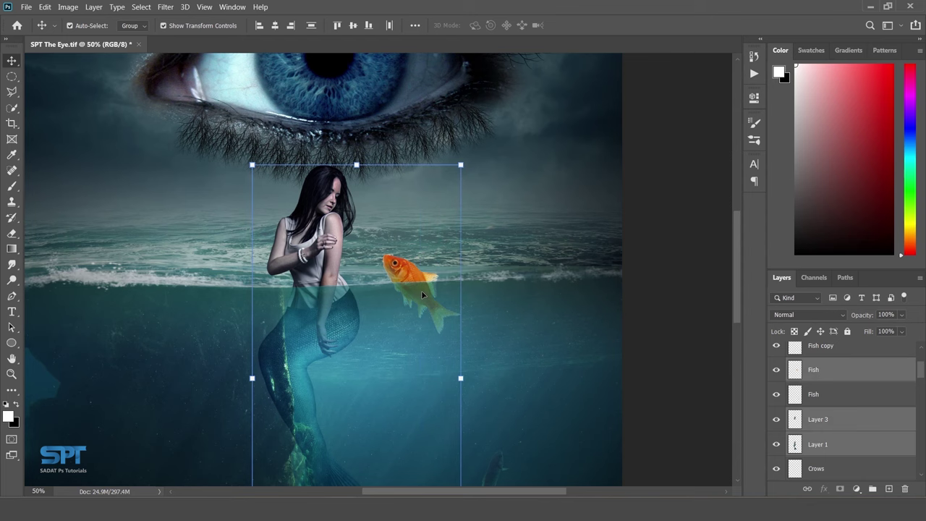
- Nudge the selected mermaid and goldfish layers slightly to the right
key("shift+Right")
key("shift+Right")
key("shift+Right")
key("shift+Right")
key("shift+Right")
key("shift+Right")
key("shift+Right")
key("shift+Right")
key("shift+Right")
key("shift+Right")
key("shift+Right")
key("shift+Right")
key("shift+Right")
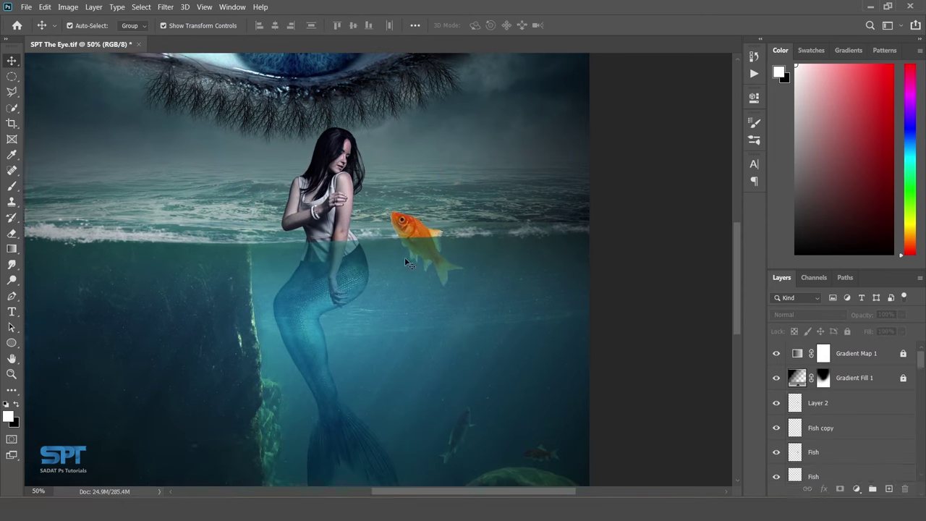
key("f")
mouse_move(465, 263)
left_mouse_down()
mouse_move(306, 248)
mouse_move(329, 275)
left_mouse_up()
mouse_move(419, 203)
left_mouse_down()
mouse_move(453, 203)
mouse_move(552, 244)
mouse_move(548, 303)
left_mouse_up()
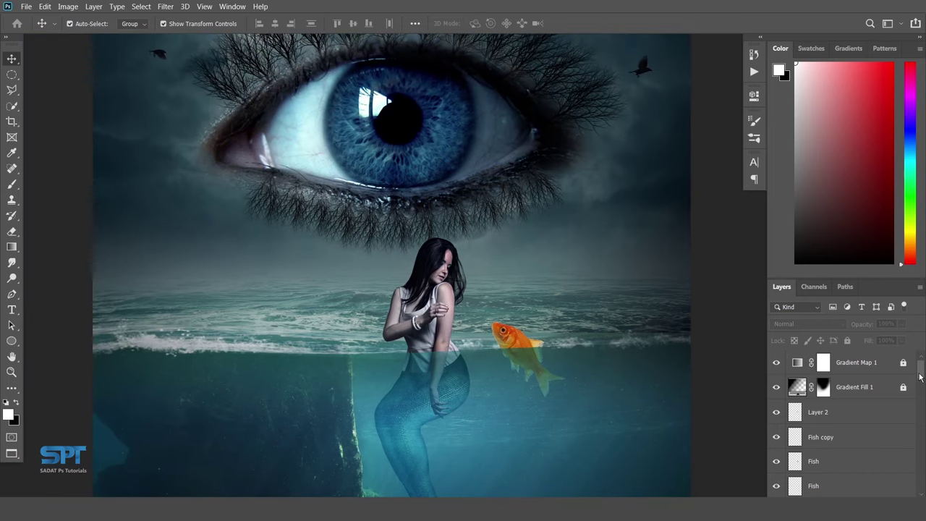
- Add a new empty Layer 4 directly above the Eye layer
left_click_drag(919, 376, 919, 412)
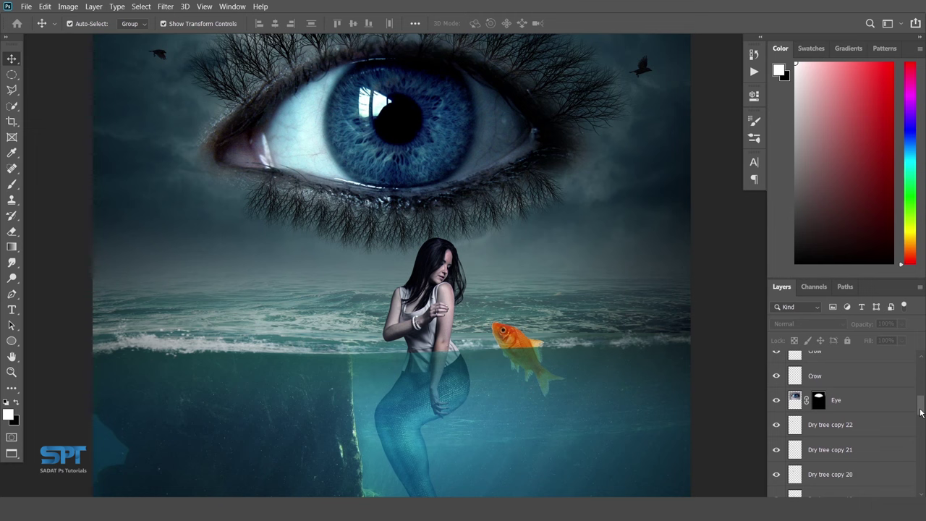
left_click(870, 401)
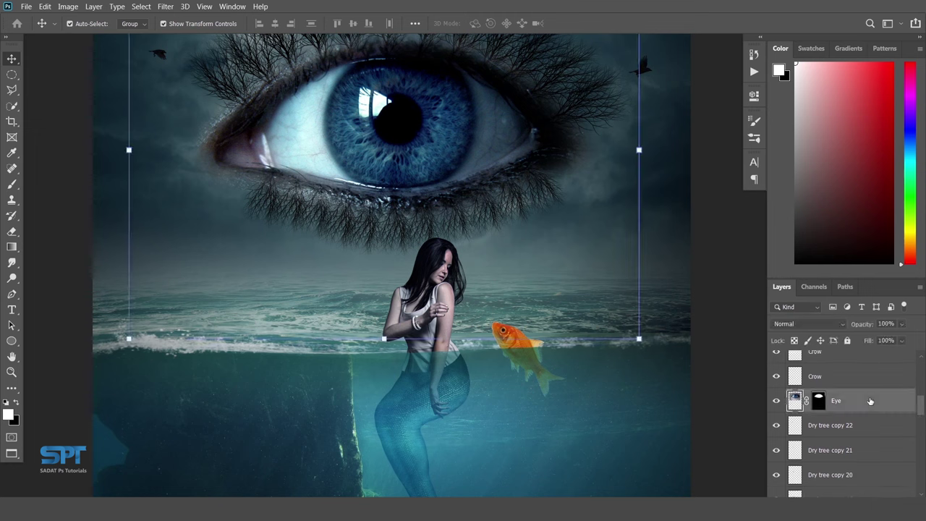
key("ctrl+shift+alt+n")
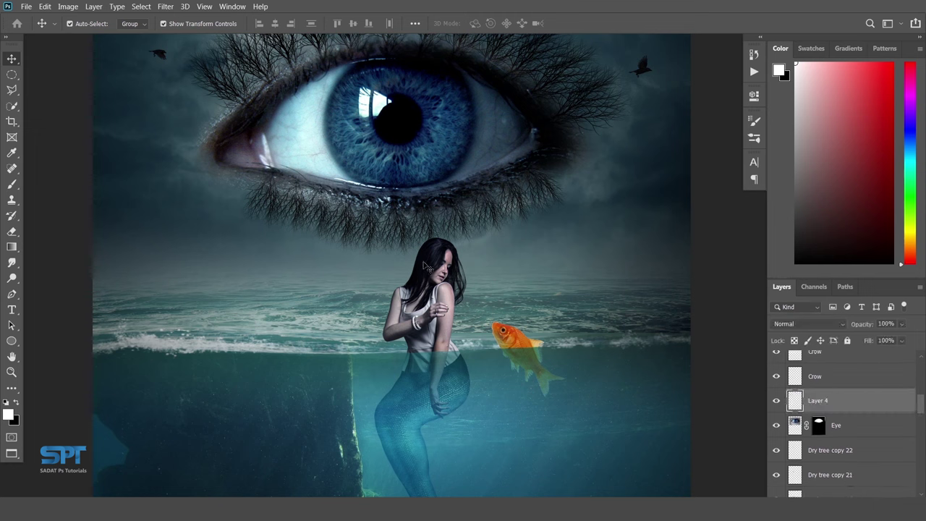
- Place a waterfall on Layer 4, scale it to about 83%, and move it under the eye
left_click(12, 185)
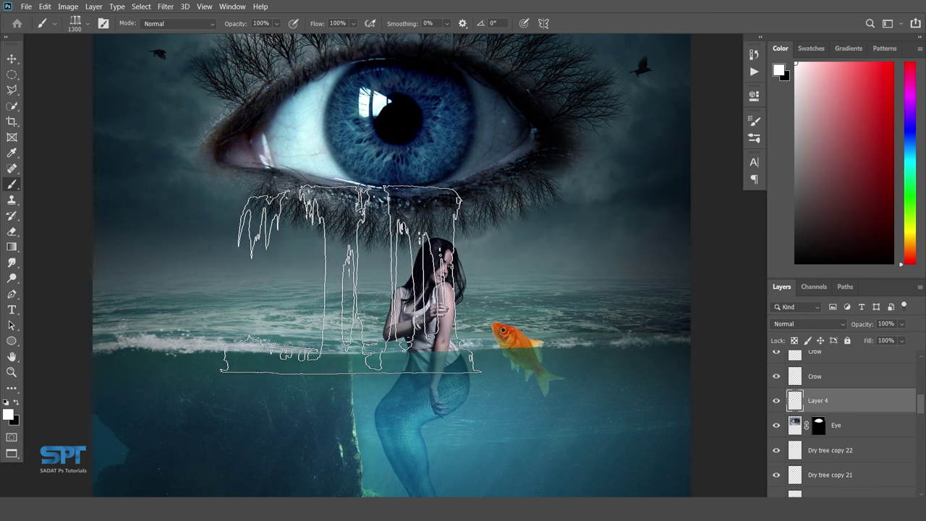
left_click(369, 283)
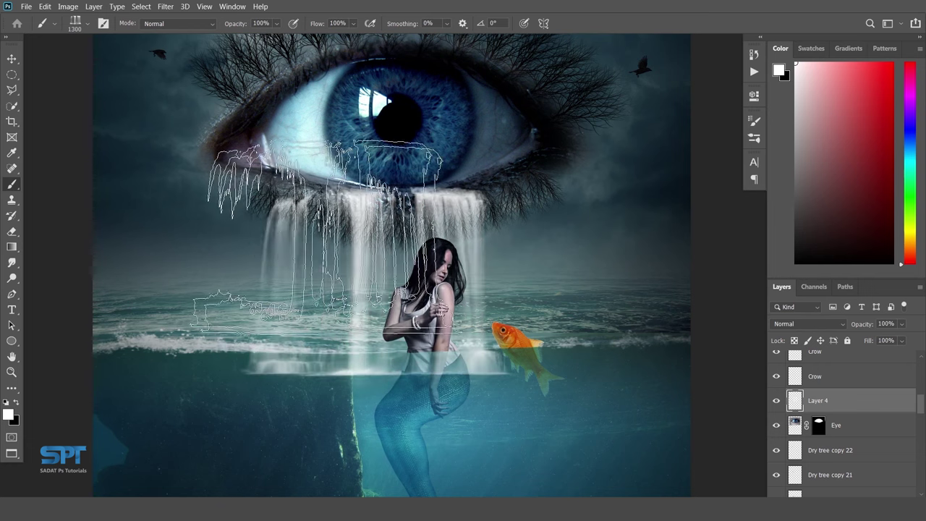
left_click(12, 58)
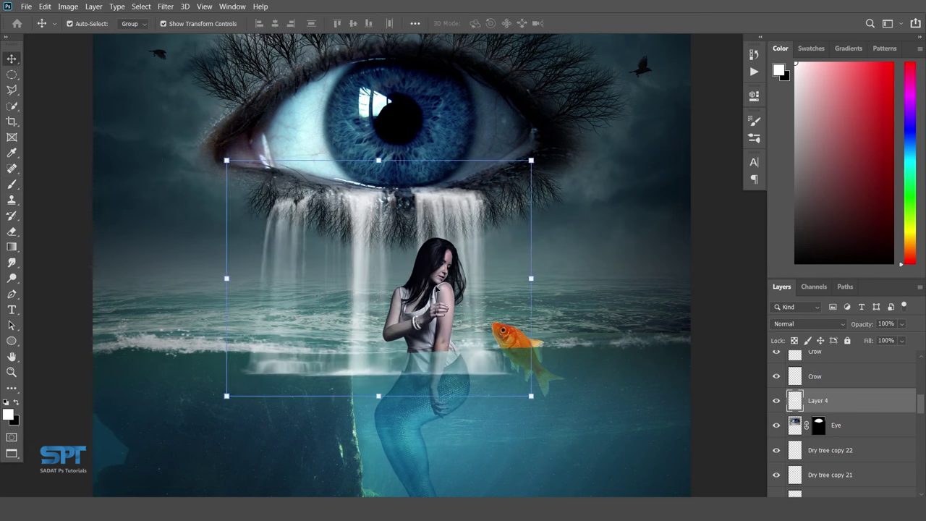
left_click(533, 396)
left_click_drag(533, 397, 504, 383)
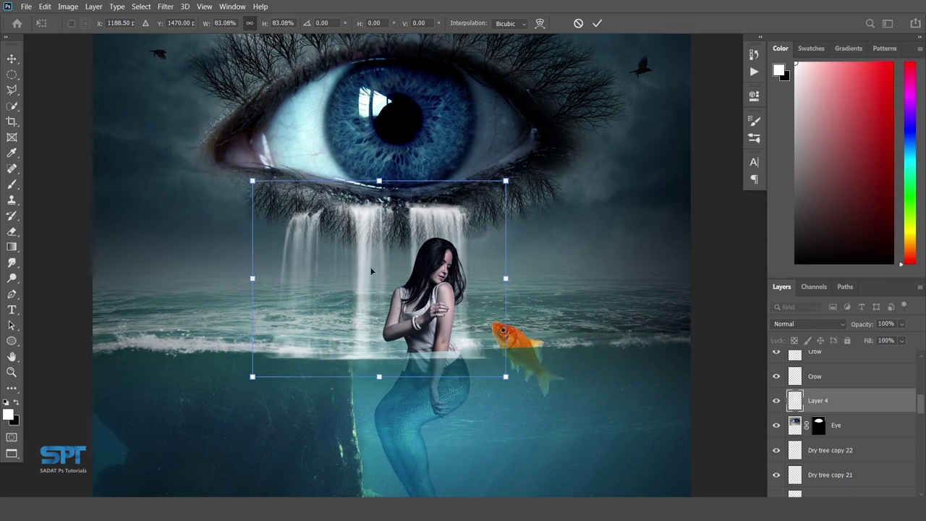
left_click_drag(374, 256, 377, 235)
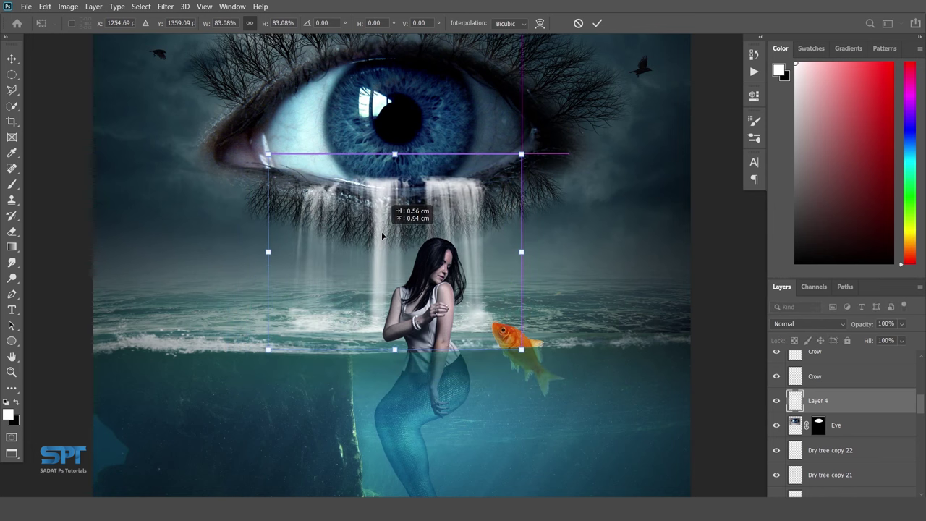
- Warp the waterfall's top corners upward to follow the eyelid's curve
right_click(453, 185)
left_click(477, 269)
left_click_drag(429, 152, 434, 169)
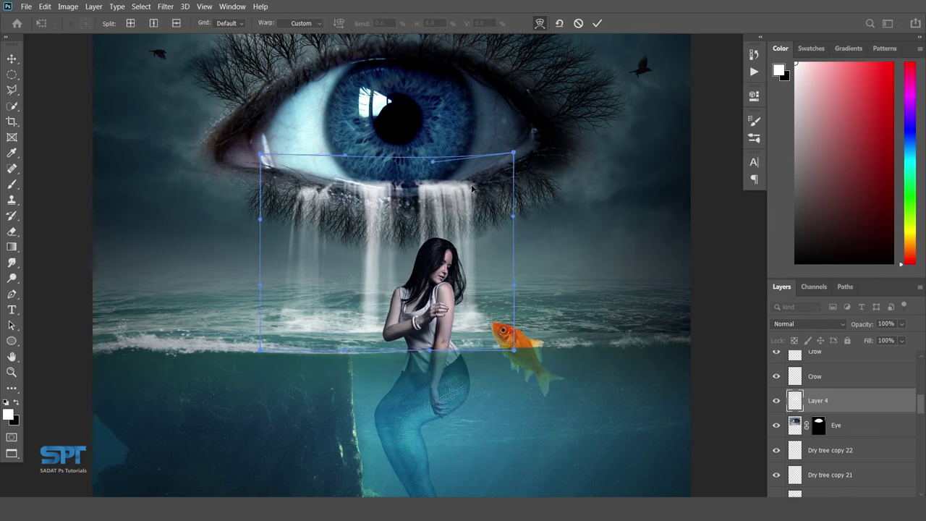
left_click_drag(262, 159, 260, 143)
left_click_drag(512, 153, 514, 143)
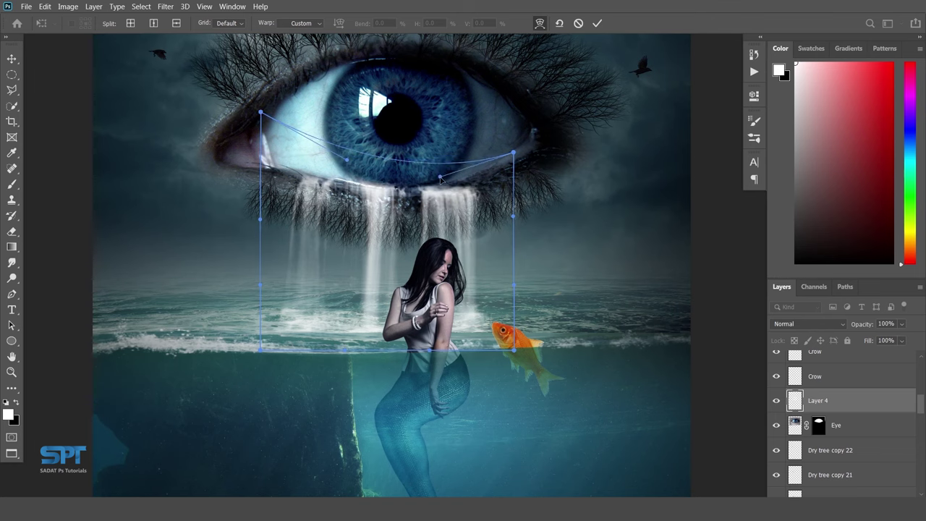
right_click(499, 158)
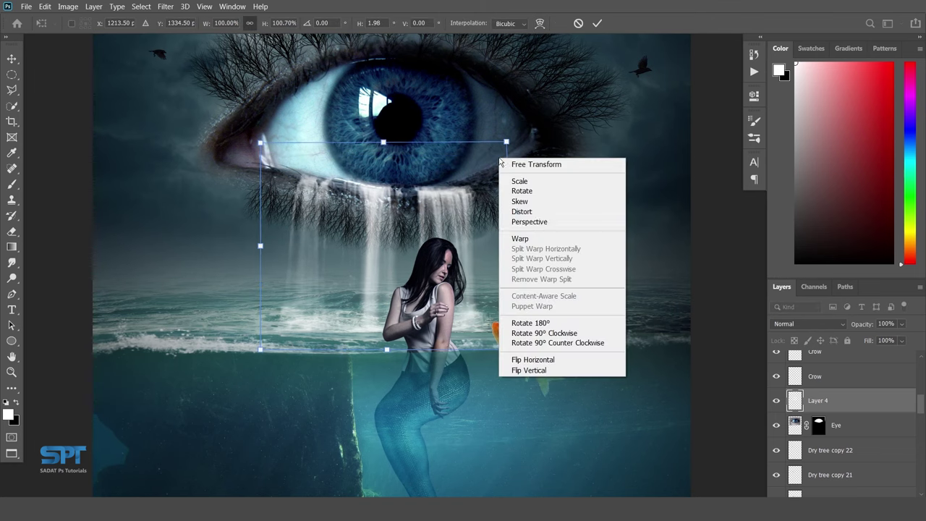
left_click(523, 241)
left_click_drag(260, 142, 263, 128)
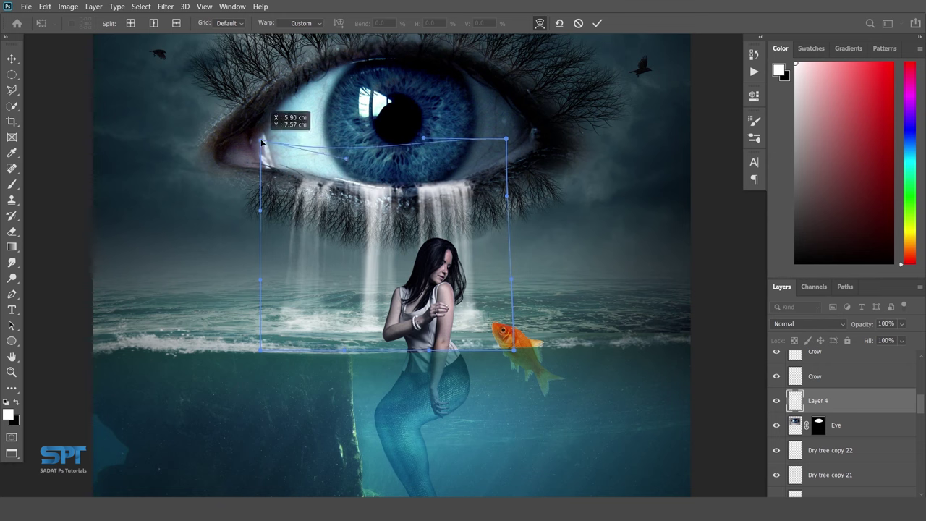
left_click_drag(505, 138, 497, 128)
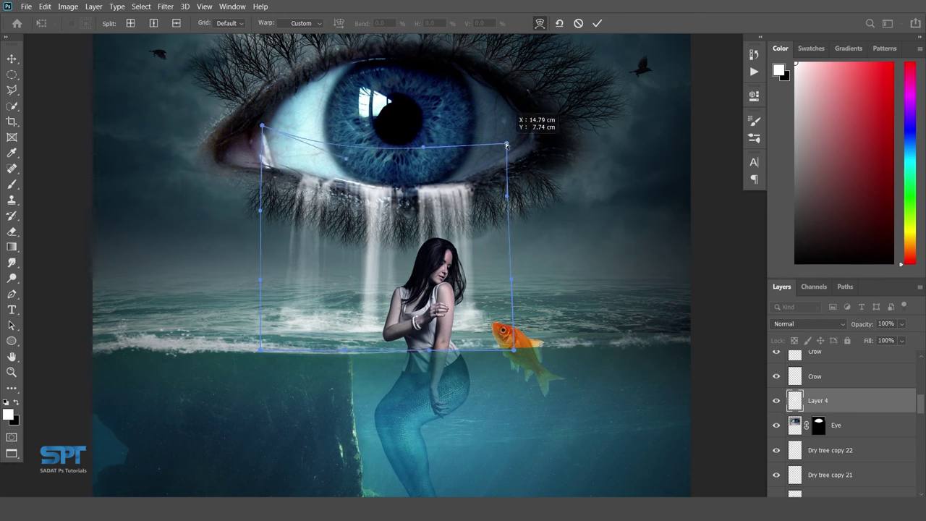
- Commit the waterfall warp and stamp all visible layers into a merged Layer 5
key("Return")
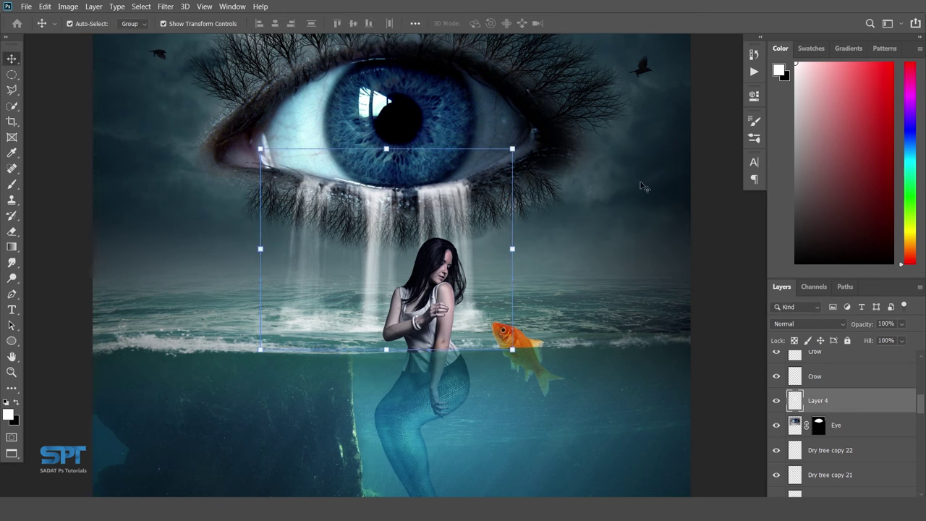
scroll(375, 237, "down", 1)
left_click_drag(375, 236, 369, 232)
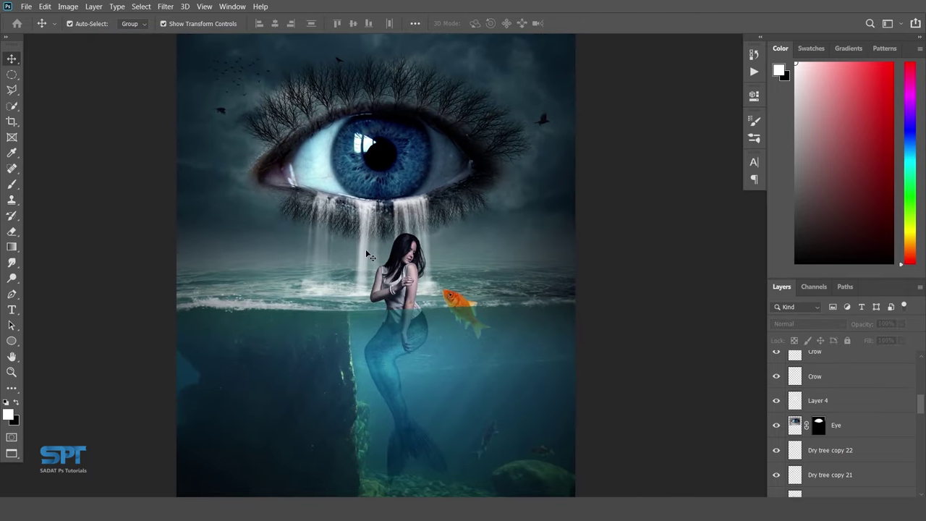
scroll(509, 248, "down", 1)
scroll(606, 264, "up", 1)
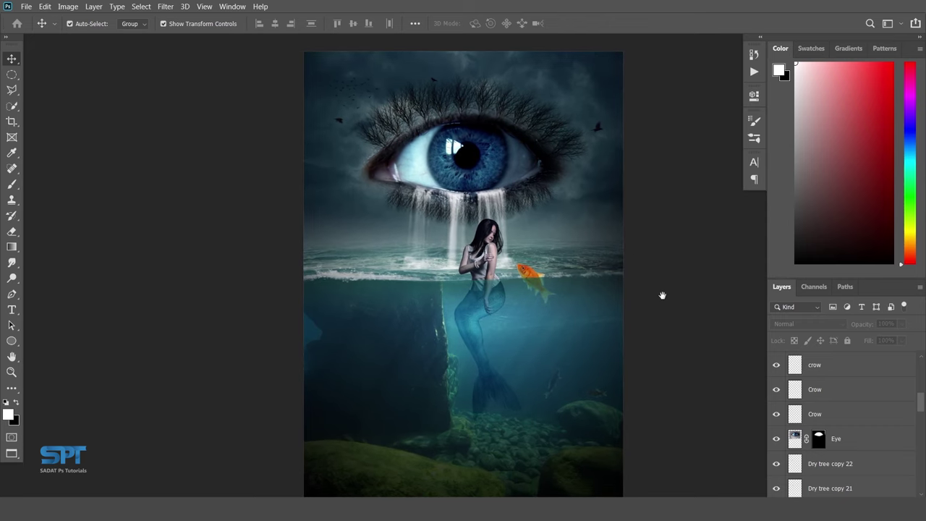
left_click_drag(617, 291, 531, 287)
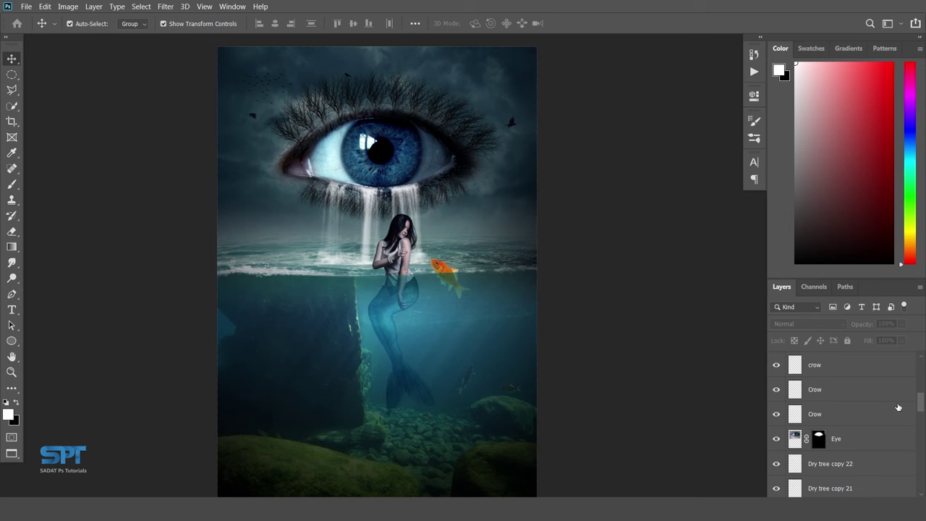
left_click_drag(921, 406, 920, 362)
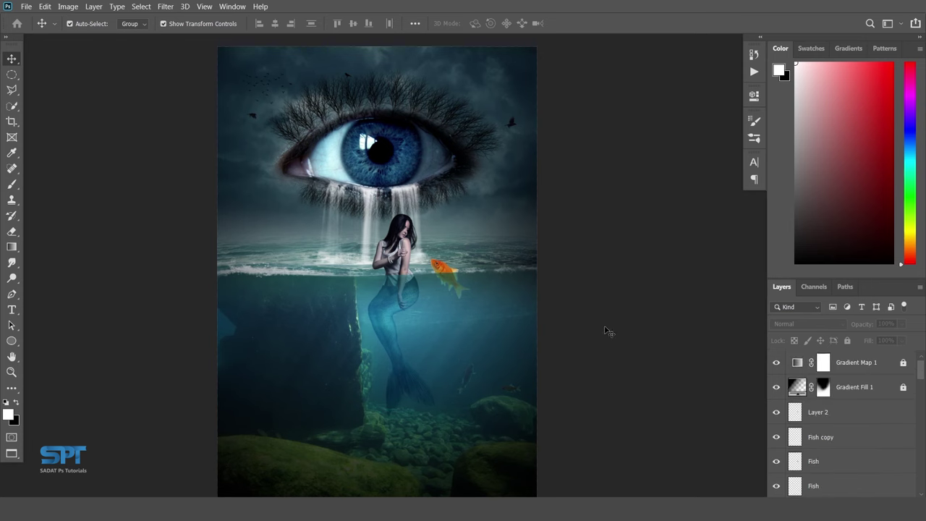
key("ctrl+shift+alt+e")
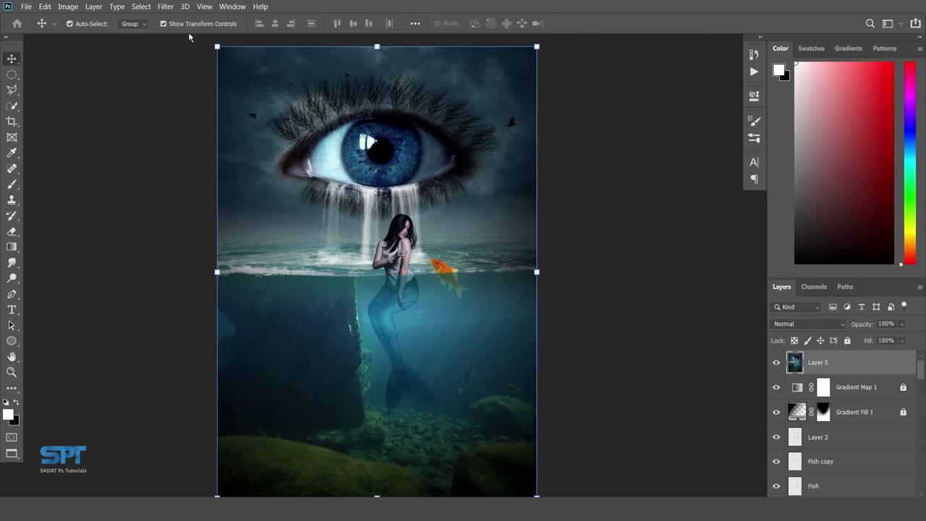
- In the Camera Raw Filter, set Temperature -14, Tint -14, Exposure +0.15 and Contrast +17
left_click(166, 6)
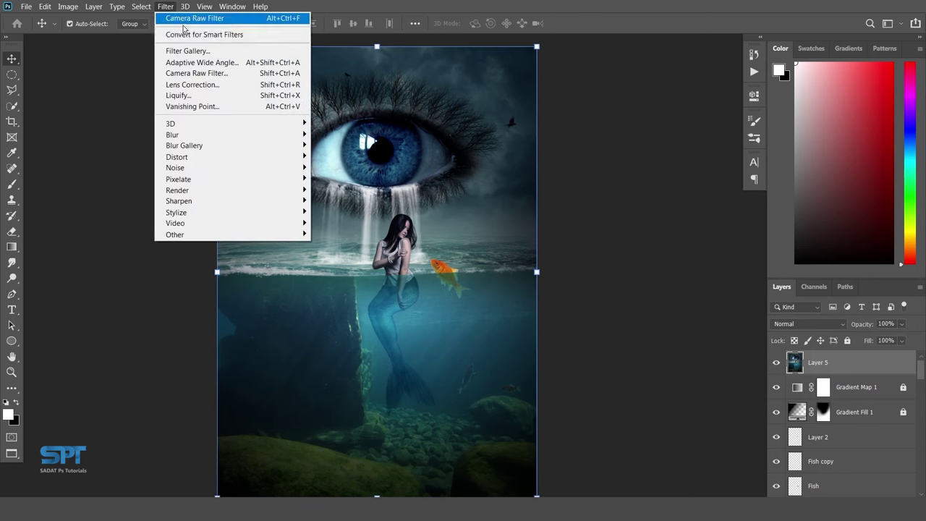
left_click(195, 73)
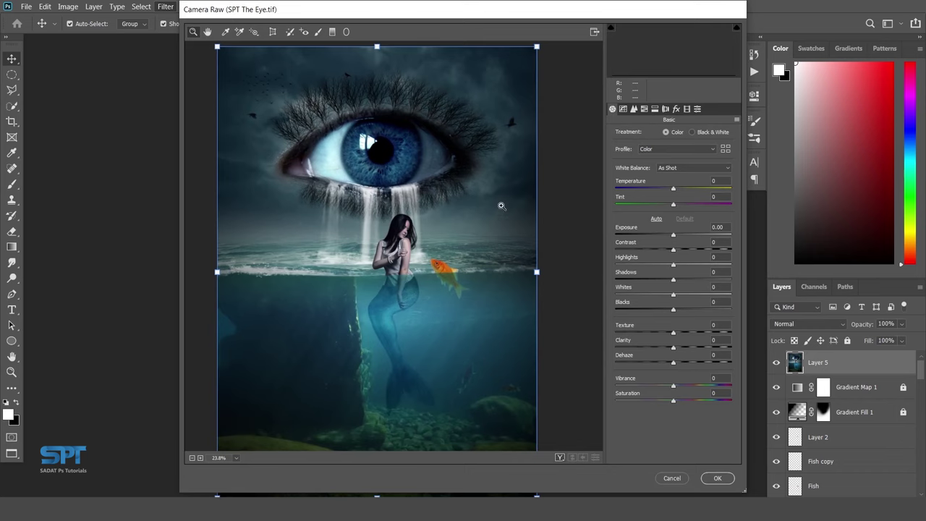
left_click_drag(674, 190, 666, 192)
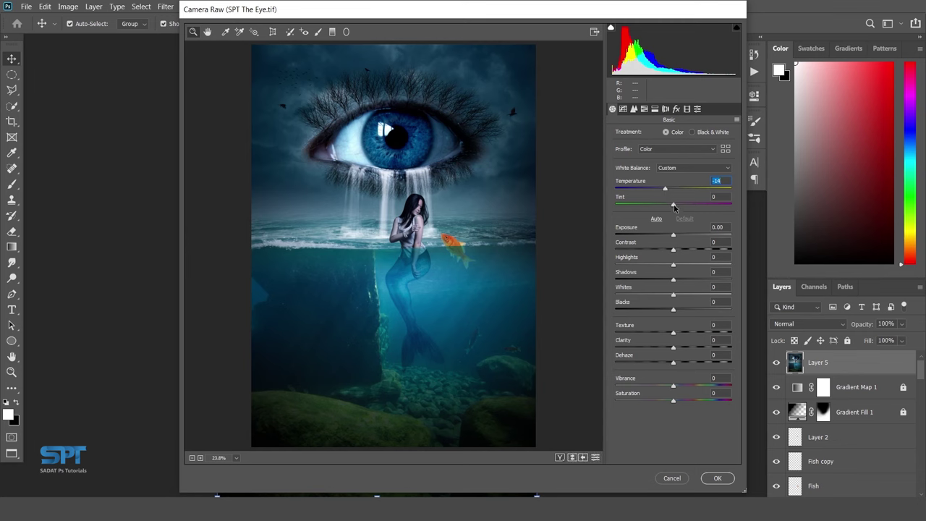
left_click_drag(673, 206, 664, 207)
left_click_drag(674, 234, 675, 236)
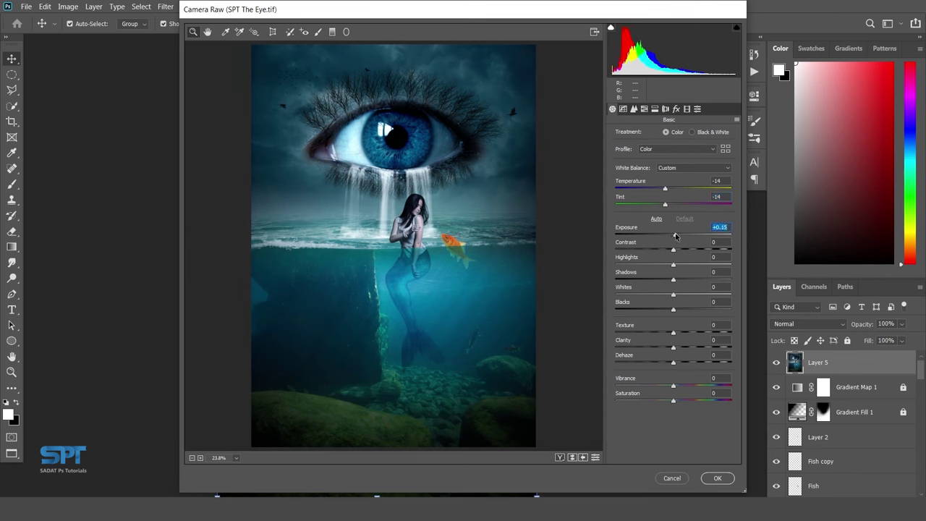
key("Tab")
left_click_drag(674, 249, 685, 251)
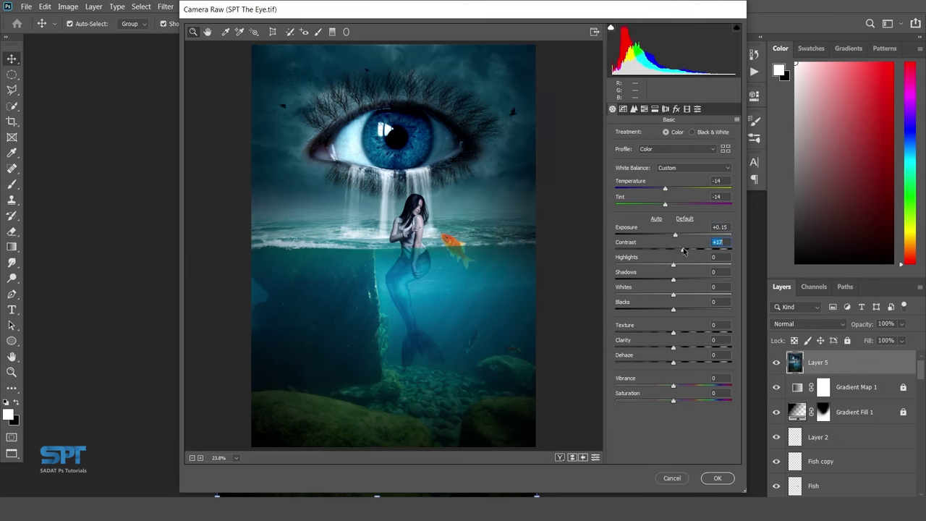
- Set Highlights +9, Shadows -20, Texture +22 and Clarity +2, then apply the filter
left_click(672, 267)
left_click_drag(671, 267, 678, 267)
mouse_move(672, 281)
left_mouse_down()
mouse_move(661, 282)
mouse_move(672, 294)
left_mouse_up()
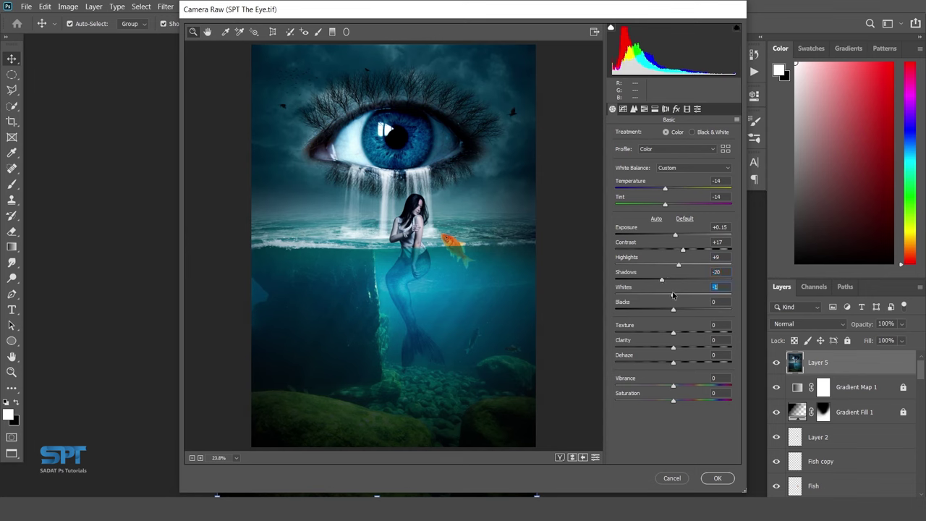
left_click(673, 333)
left_click_drag(674, 333, 686, 333)
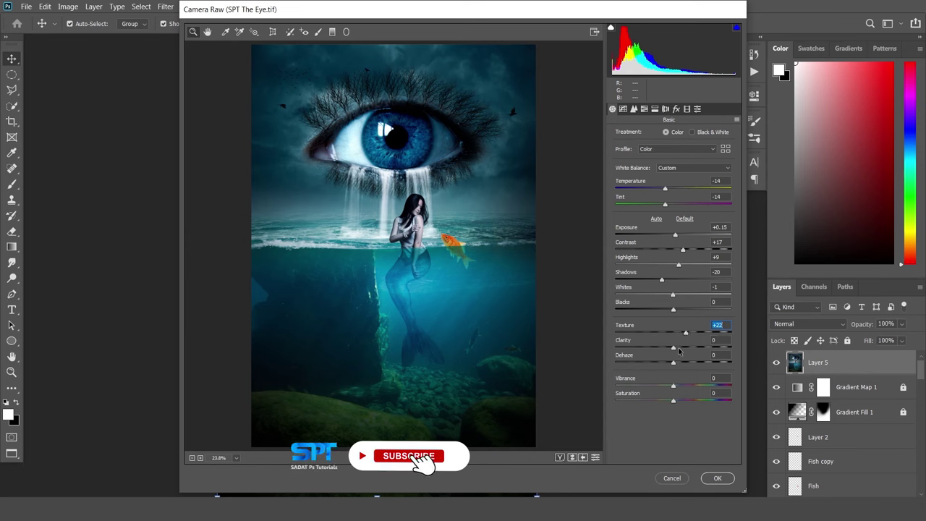
left_click_drag(672, 348, 674, 348)
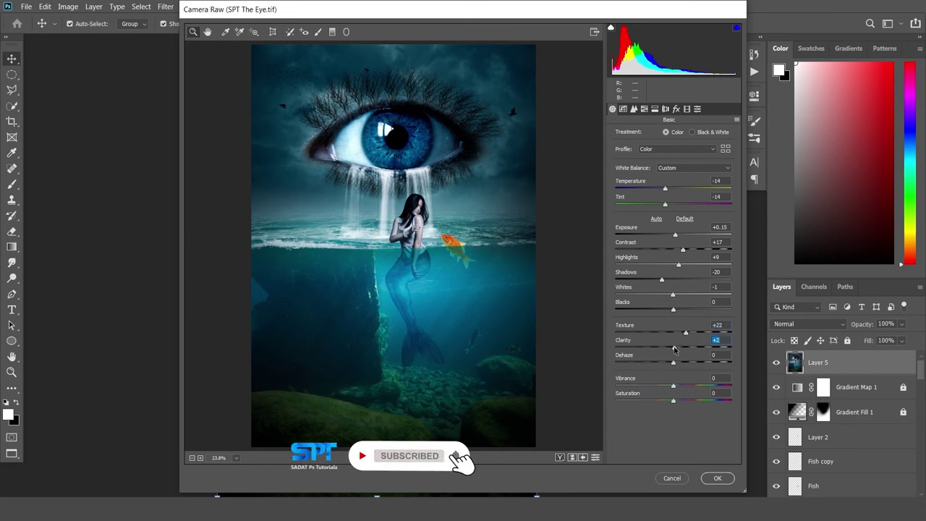
left_click(726, 478)
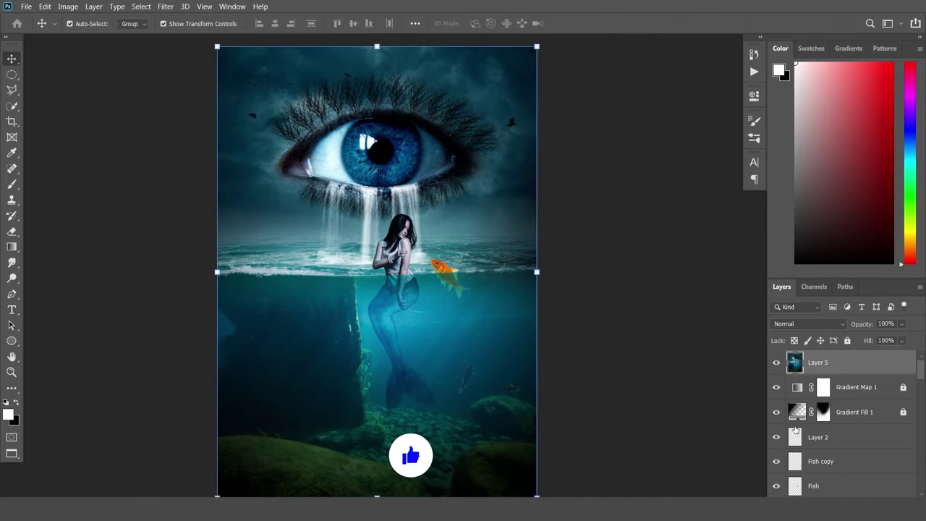
- Add a Color Lookup adjustment layer using the Crisp_Warm.look 3DLUT preset
left_click(851, 492)
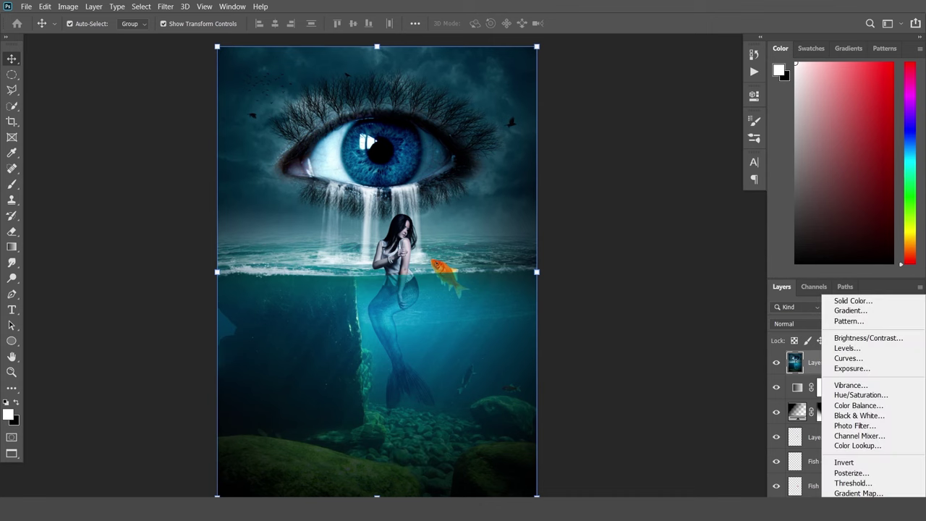
left_click(856, 445)
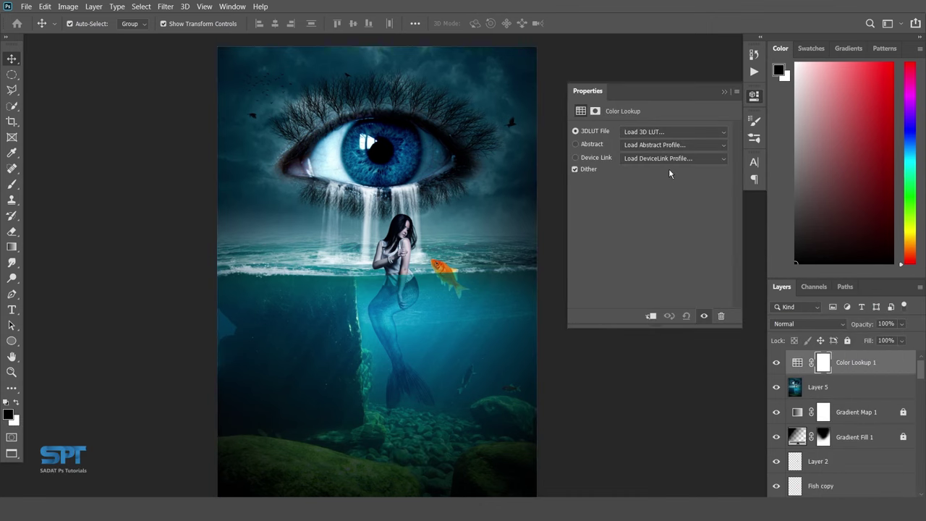
left_click(665, 130)
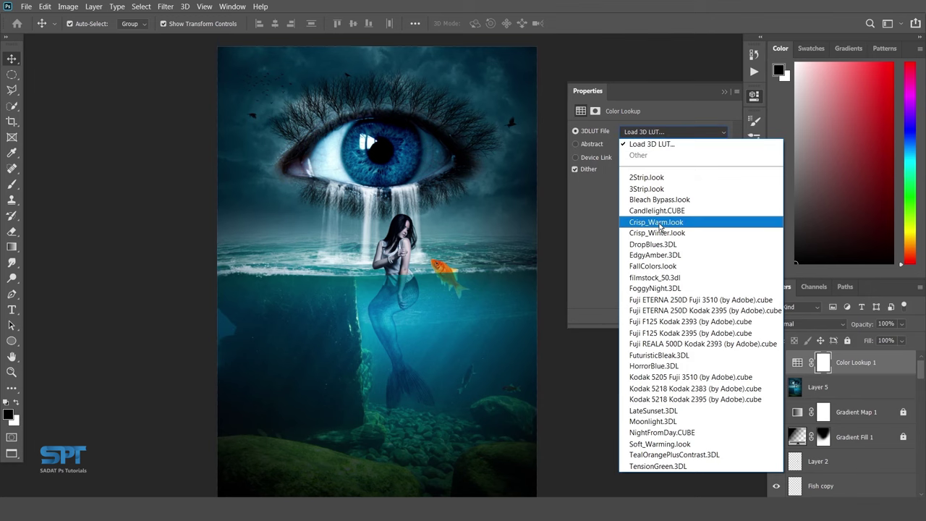
left_click(659, 222)
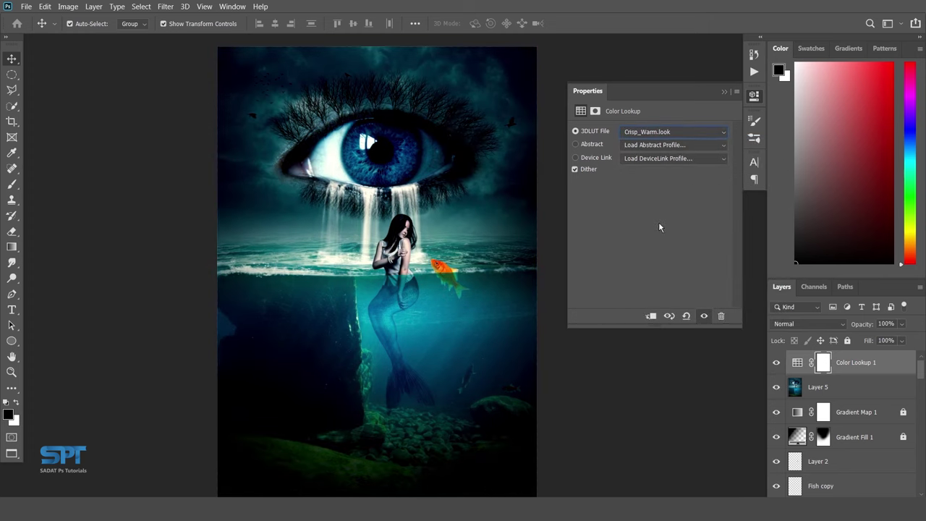
- Reduce the Color Lookup layer to 30% opacity, toggling it to compare the warming effect
left_click(890, 324)
type("30")
key("Return")
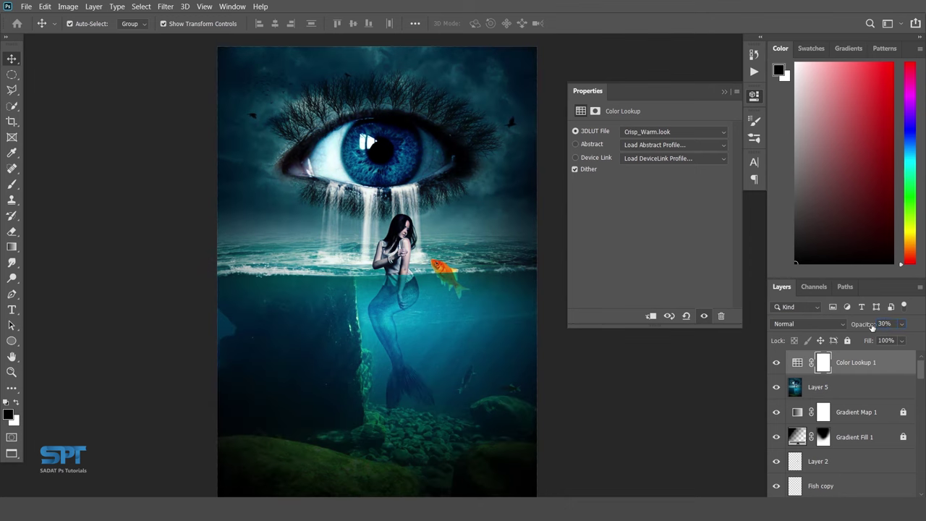
left_click(777, 363)
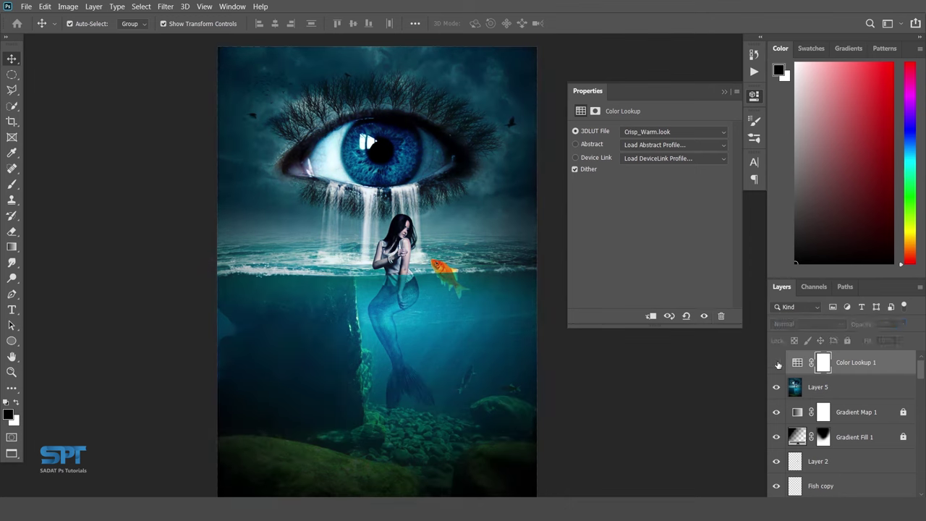
left_click(776, 363)
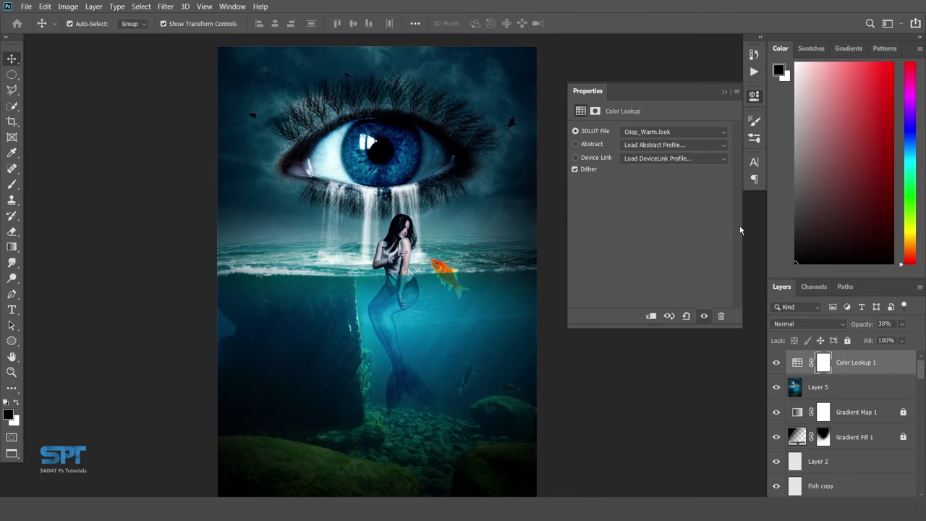
left_click(735, 86)
left_click(695, 212)
key("x")
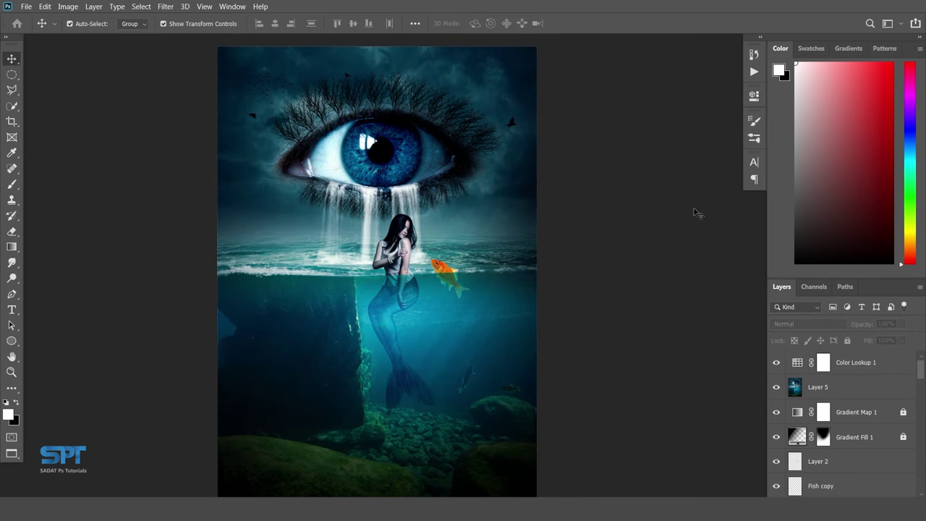